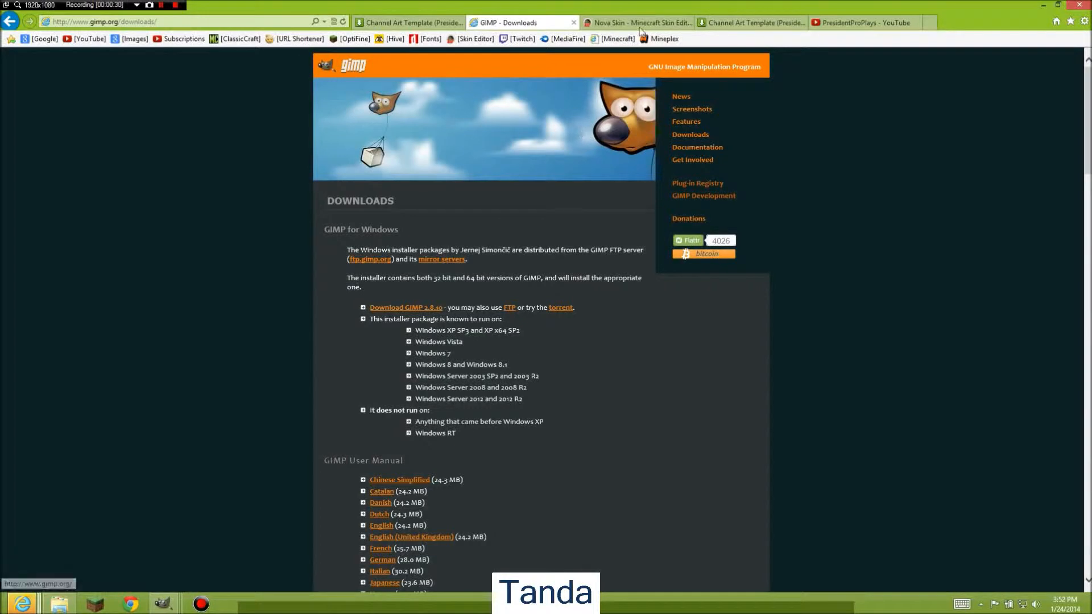
Step: Switch to the Nova Skin editor, search the gallery for BlazerBoss6 and load that skin onto the character
left_click(637, 23)
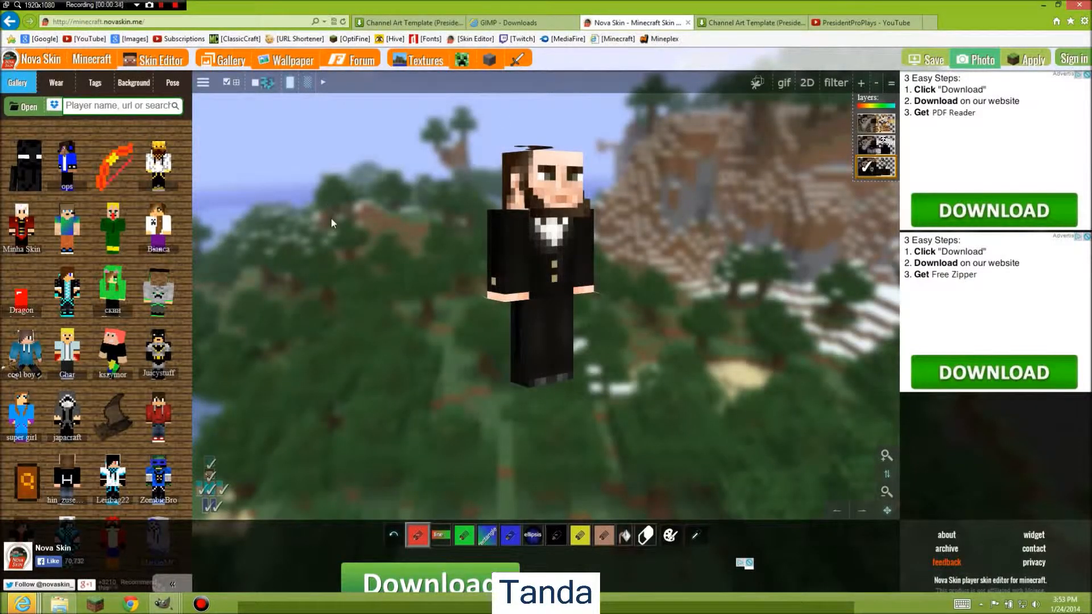
left_click_drag(438, 223, 410, 222)
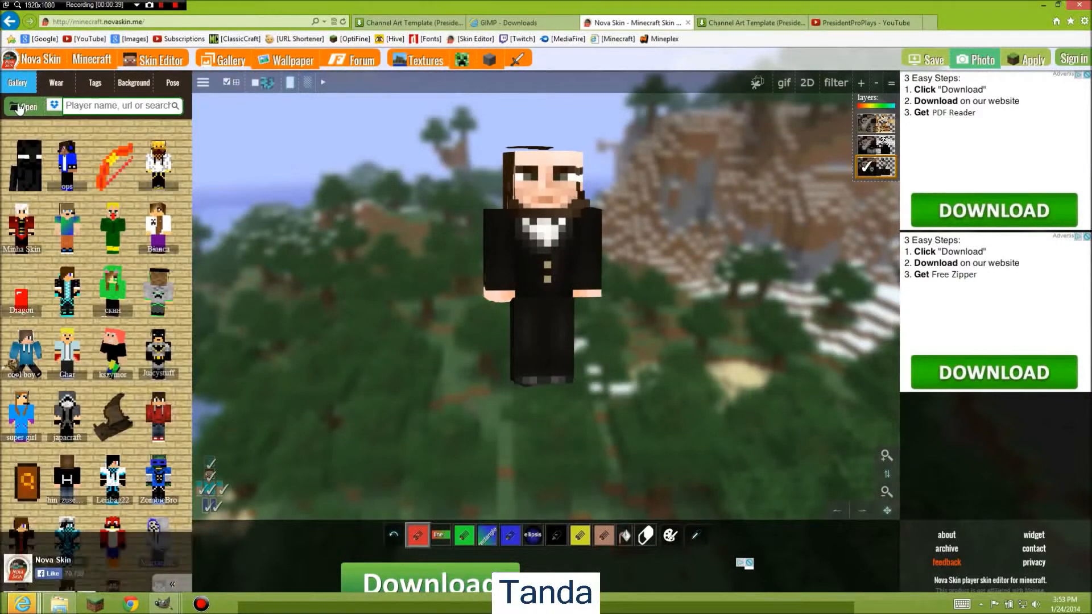
left_click(19, 107)
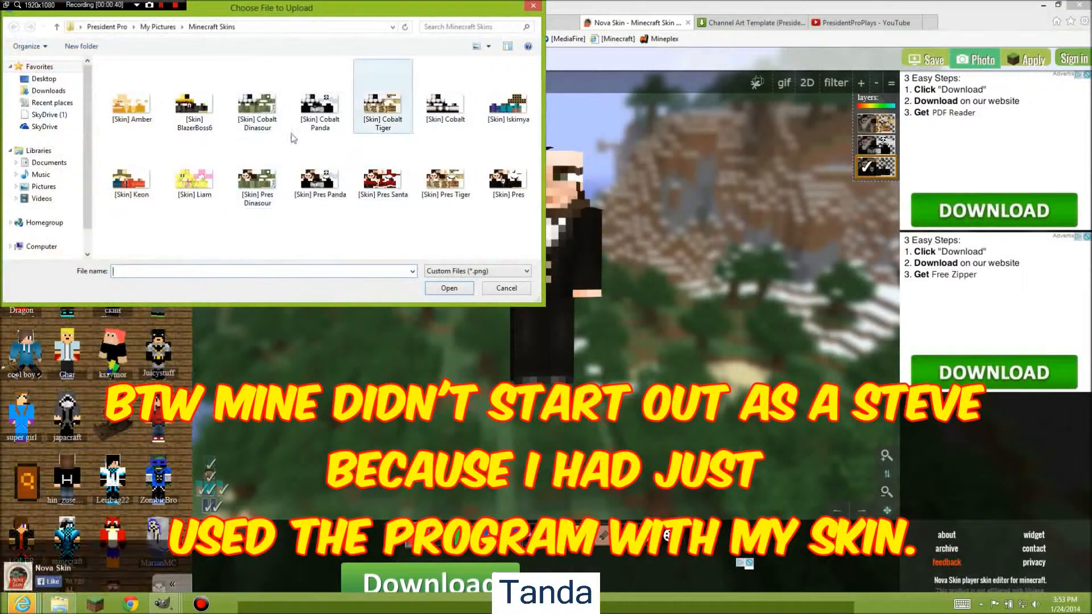
left_click(533, 6)
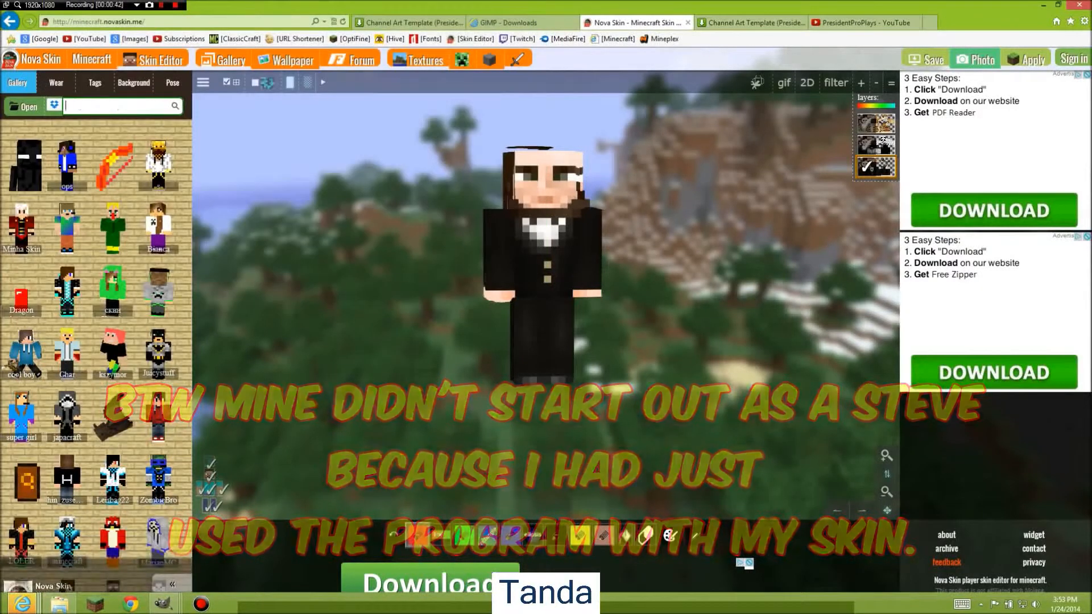
type("BlazerBoss6")
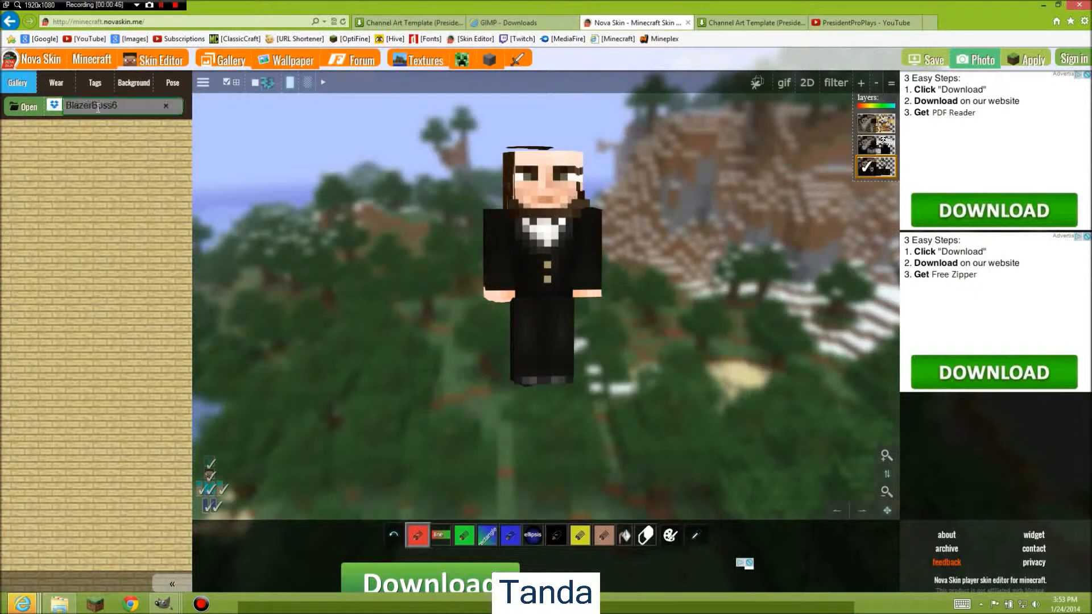
left_click(109, 139)
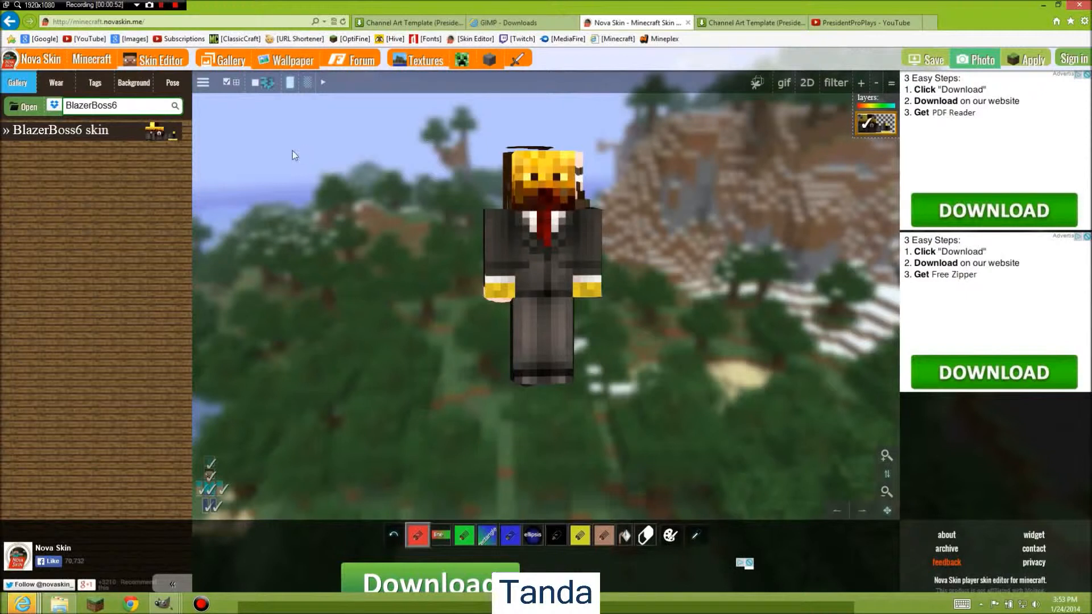
Step: Set the scene background to the sunset castle village with snowy mountains
left_click_drag(325, 183, 578, 184)
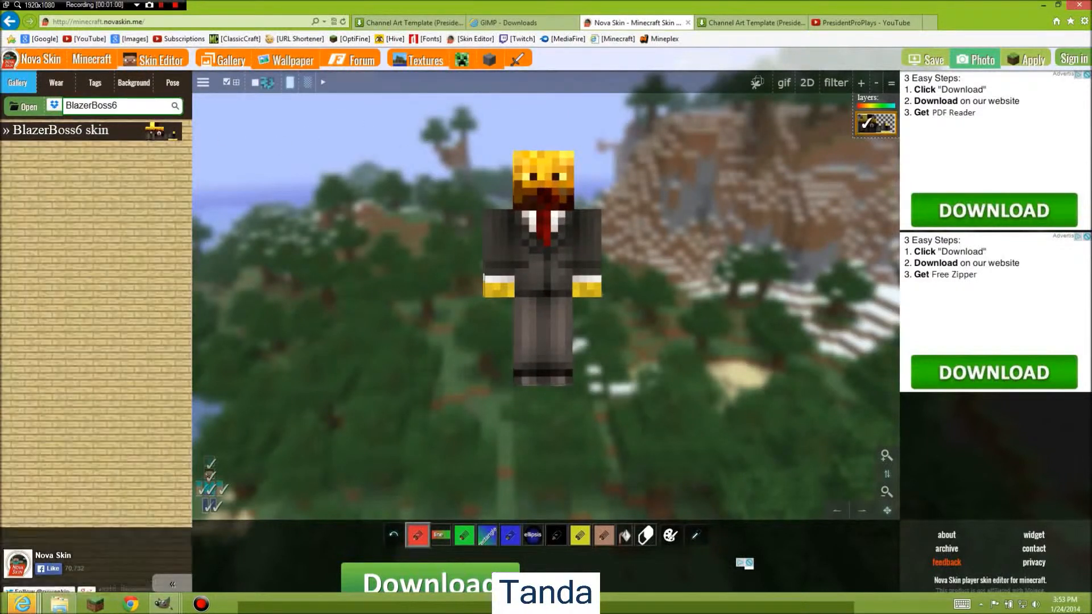
left_click(162, 87)
left_click(128, 82)
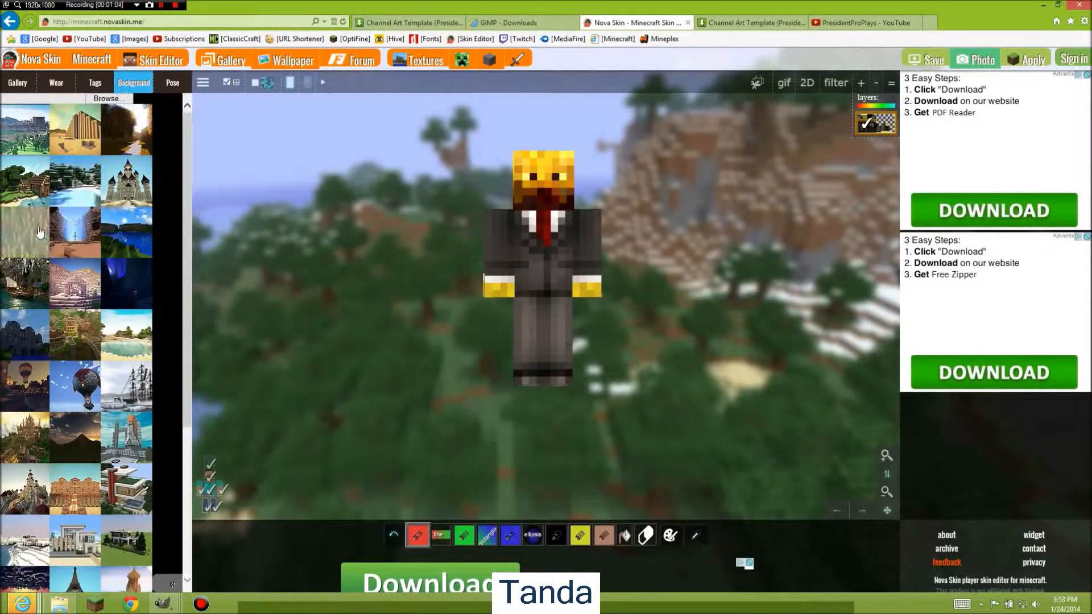
left_click(25, 444)
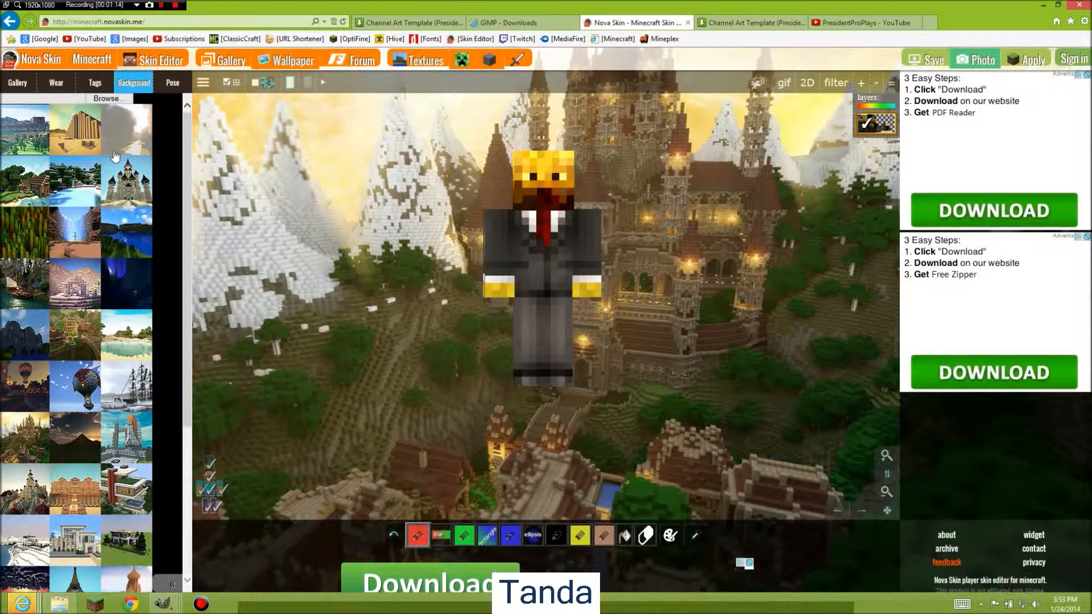
Step: Pose the character with the right arm at -26 and -7, the left arm at 21 and 8, and the left leg at 26 and 3
left_click(56, 84)
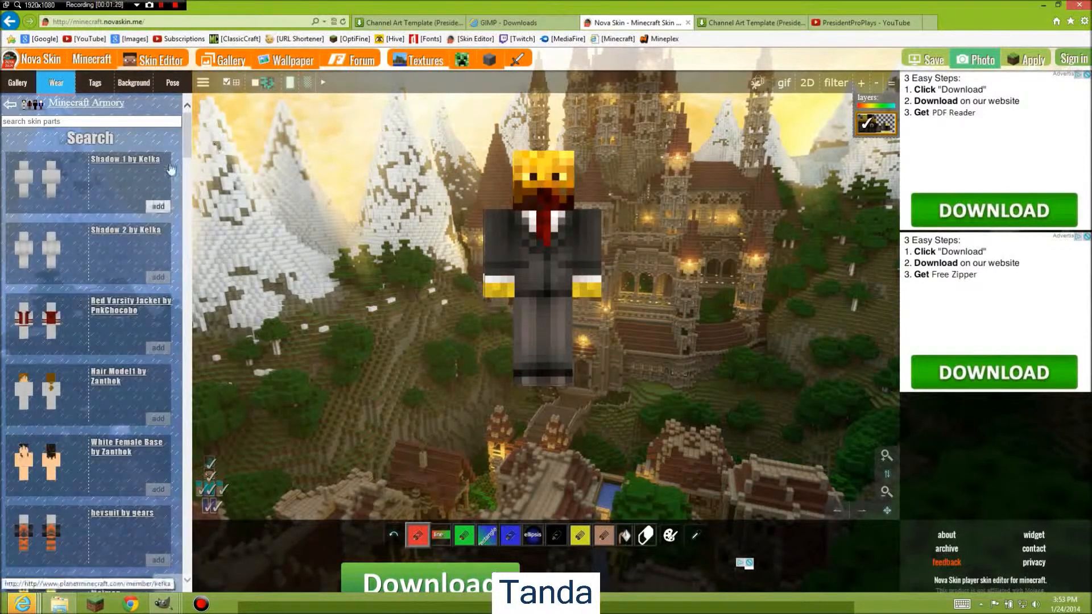
left_click(172, 85)
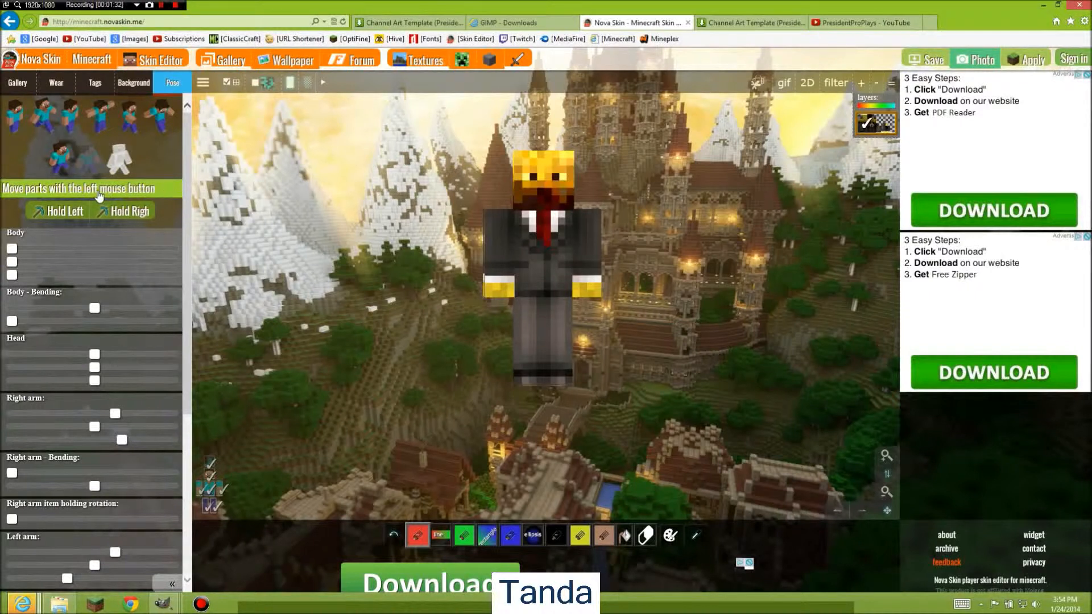
scroll(32, 280, "down", 3)
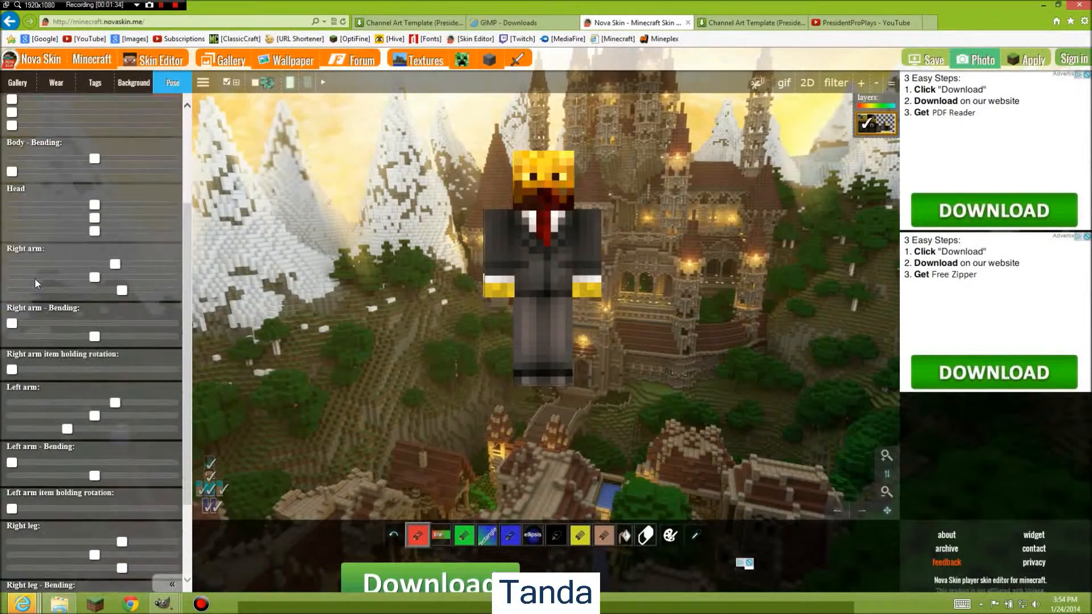
left_click_drag(403, 201, 438, 201)
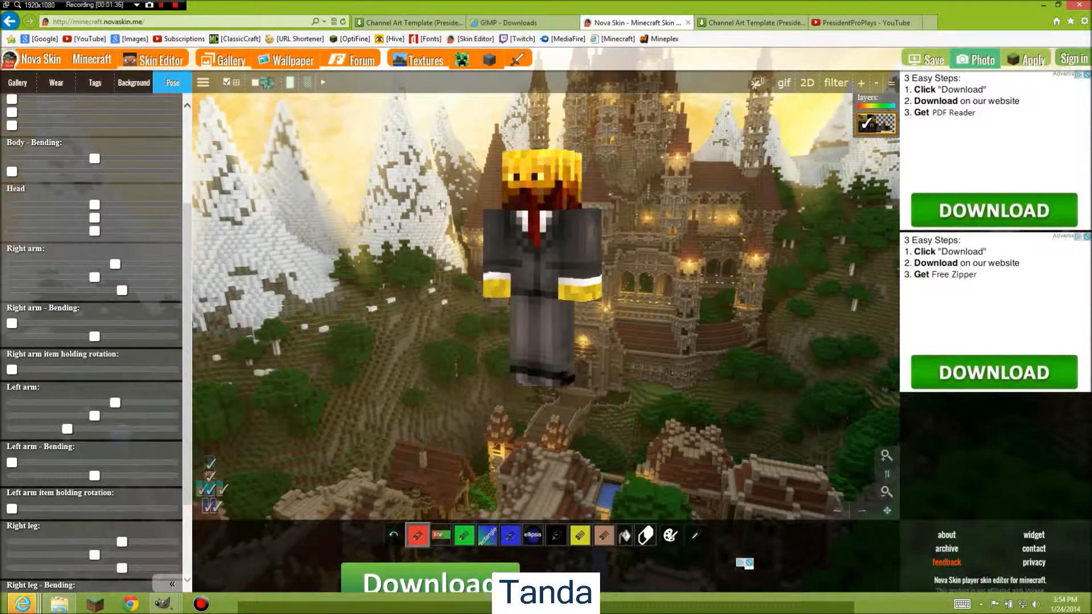
left_click_drag(557, 193, 342, 214)
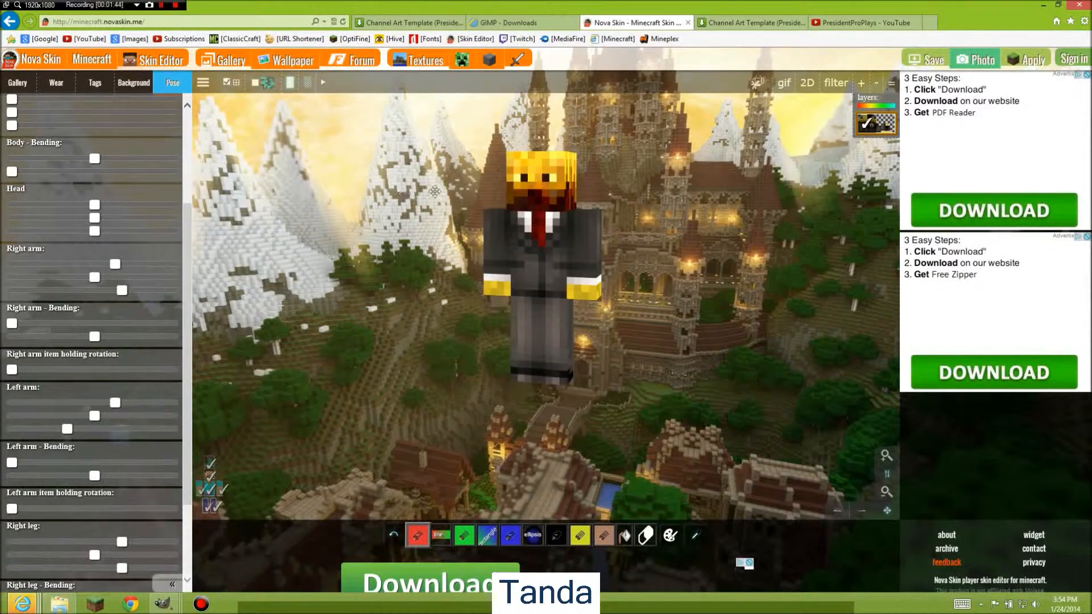
left_click_drag(587, 277, 608, 292)
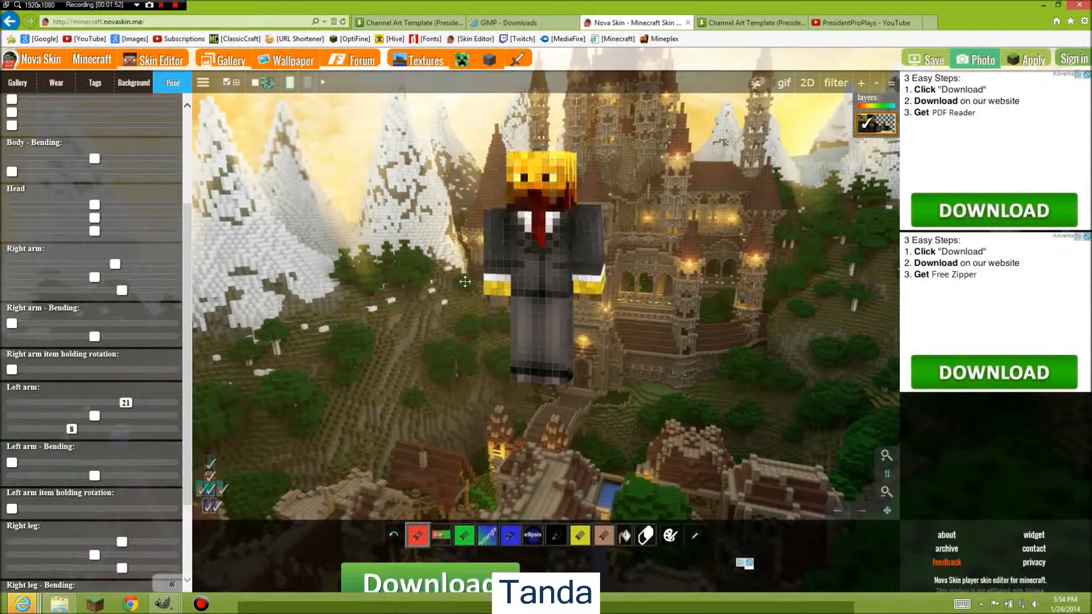
left_click_drag(495, 267, 447, 224)
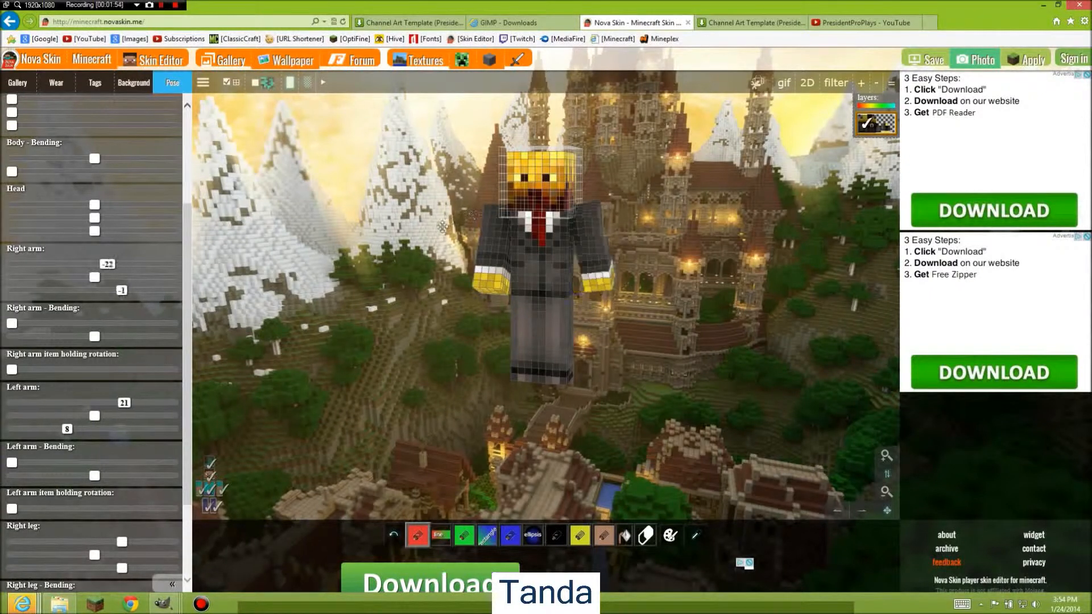
left_click_drag(488, 268, 467, 266)
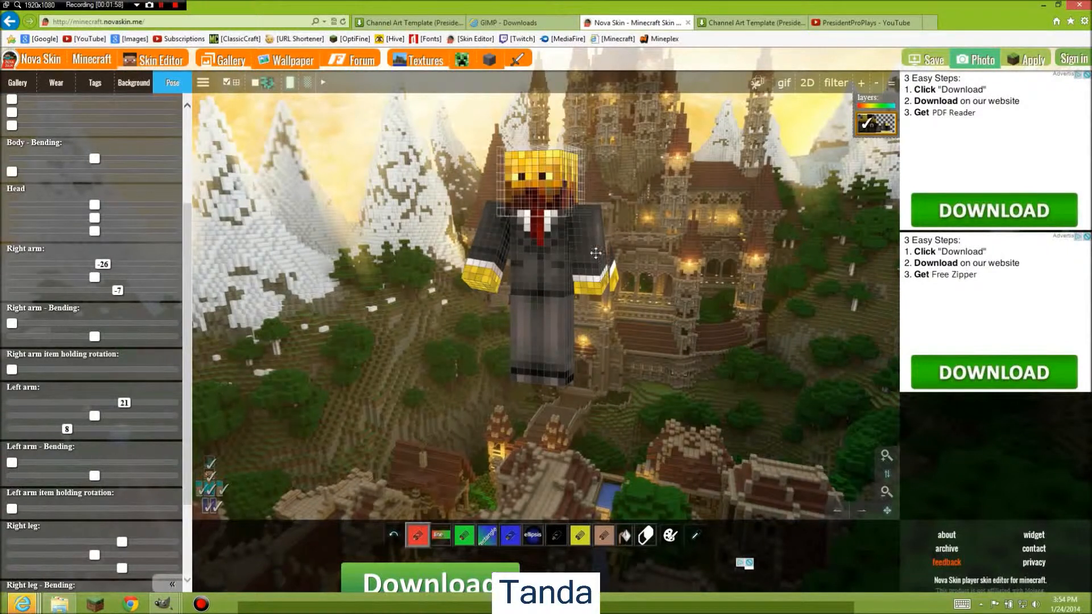
left_click_drag(608, 294, 615, 310)
left_click_drag(576, 360, 597, 419)
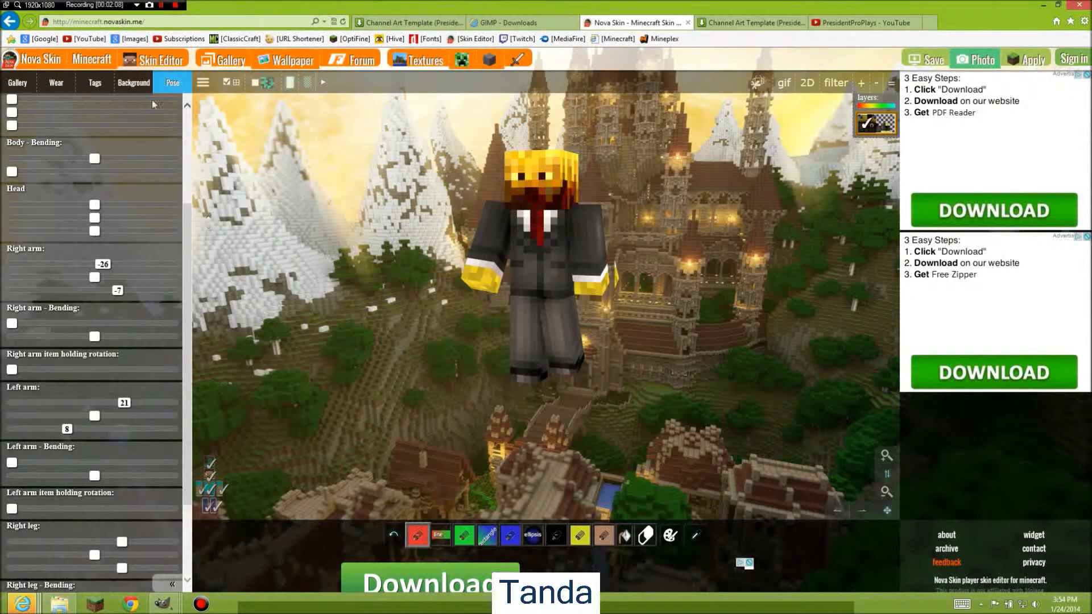
Step: Bend the left leg by 0.1, the right leg by 0.15 and the right arm by 0.2, and slightly bend the left arm
scroll(129, 227, "down", 2)
left_click_drag(11, 581, 29, 584)
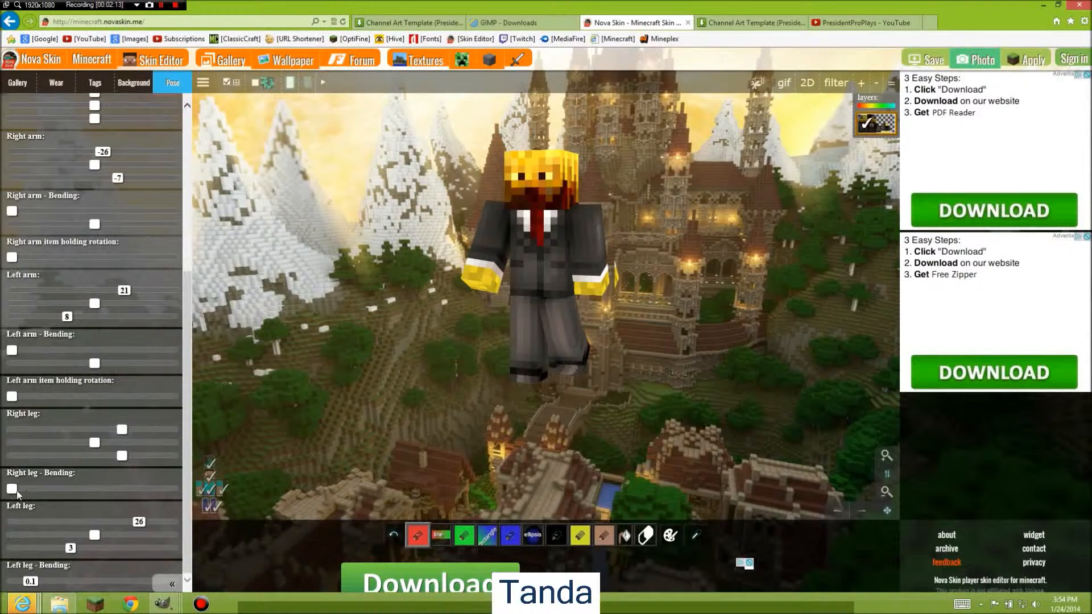
left_click_drag(11, 491, 40, 490)
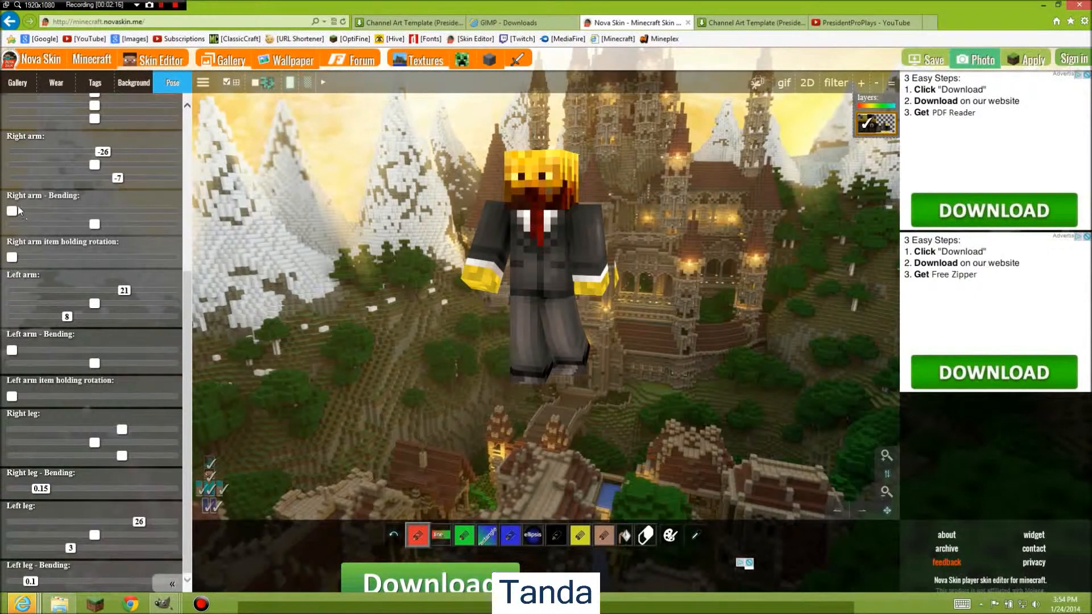
left_click_drag(38, 213, 47, 212)
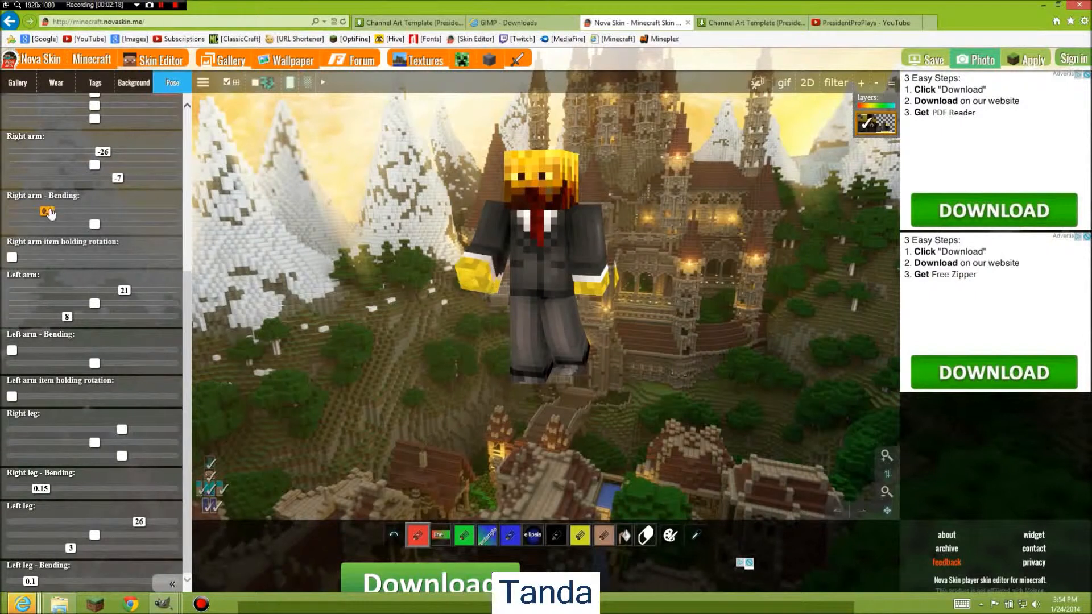
left_click_drag(15, 352, 41, 351)
Step: Put a golden pickaxe in the character's right hand
scroll(125, 152, "up", 5)
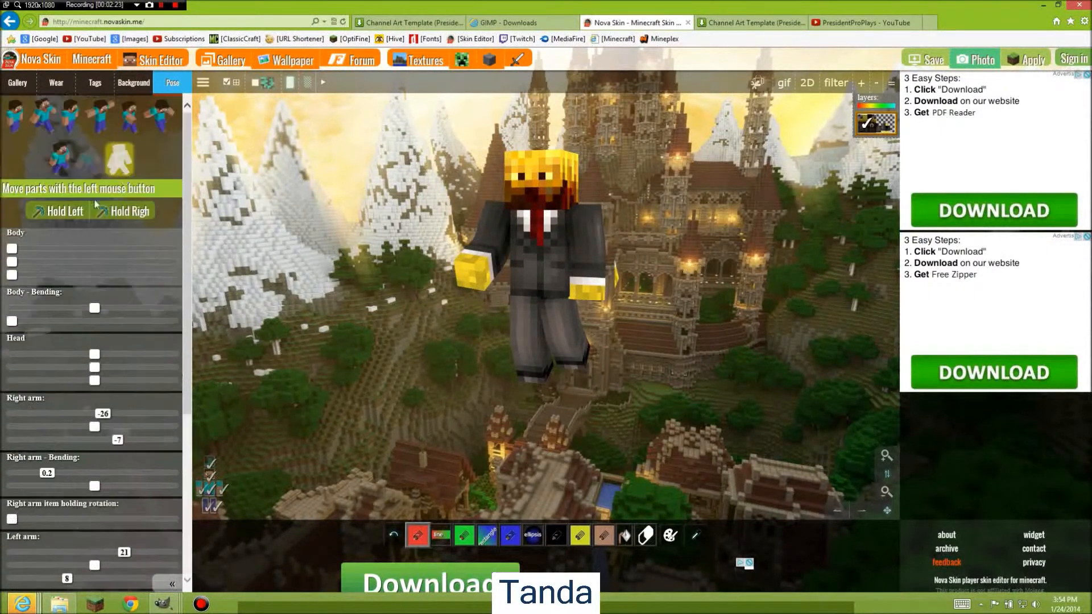
left_click(121, 212)
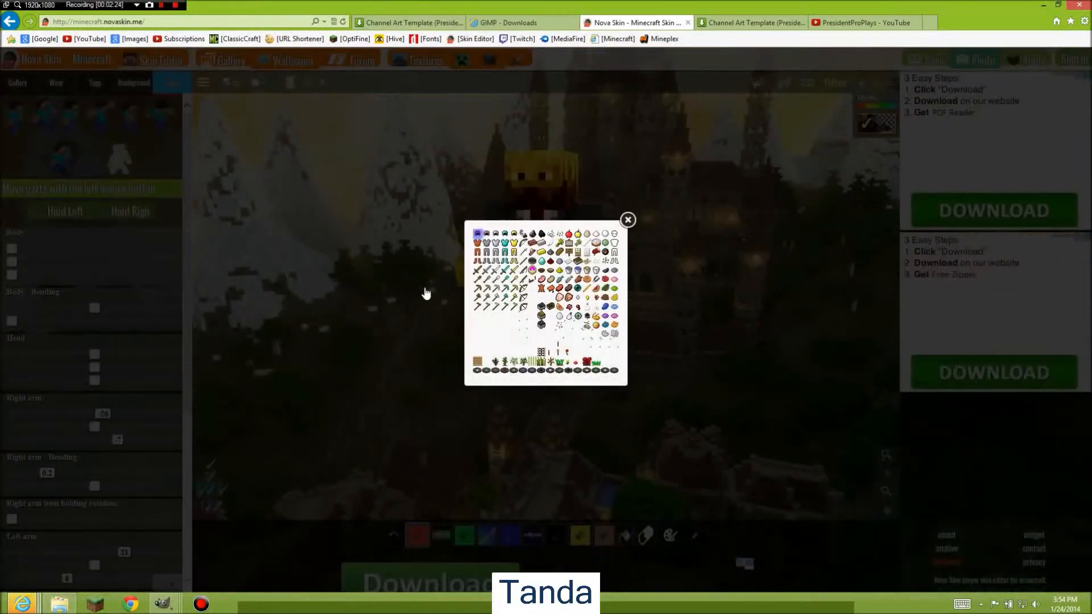
left_click(515, 288)
left_click(361, 317)
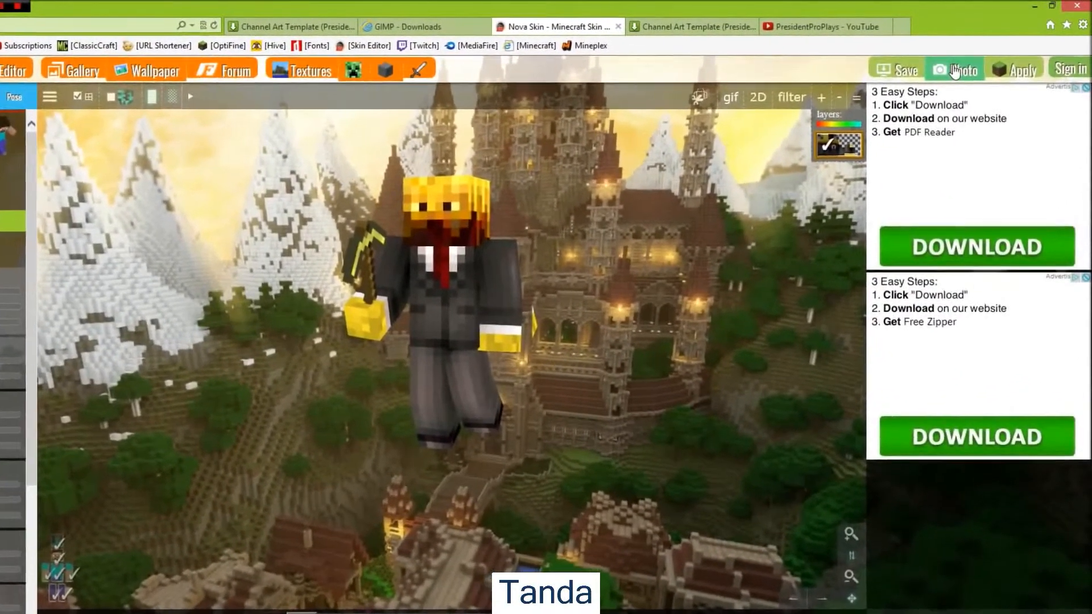
Step: Try to render a photo of the posed character and save it as a picture
left_click(958, 69)
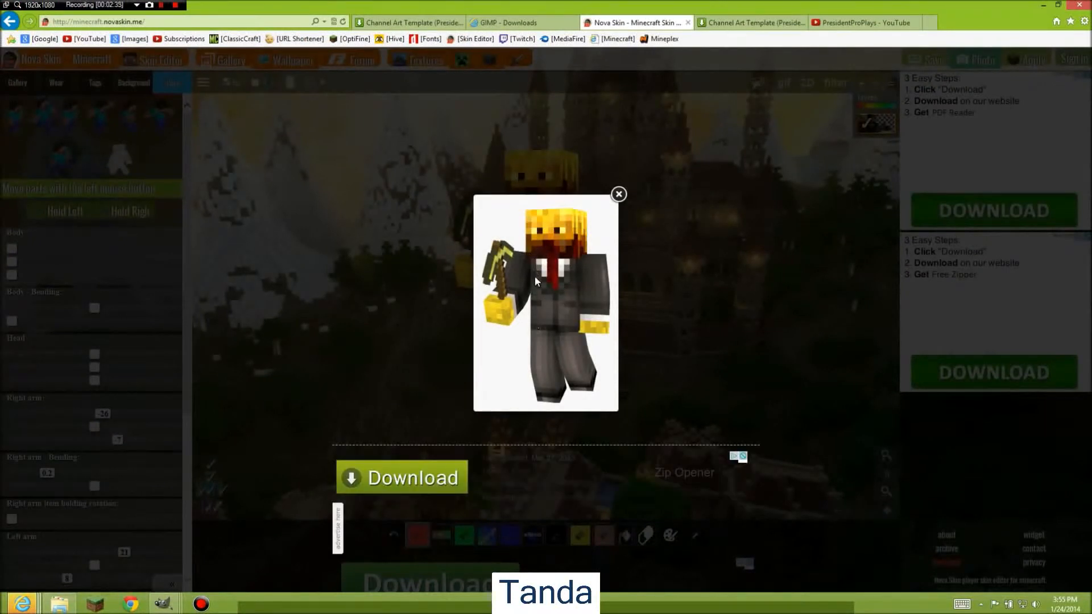
right_click(535, 276)
left_click(474, 364)
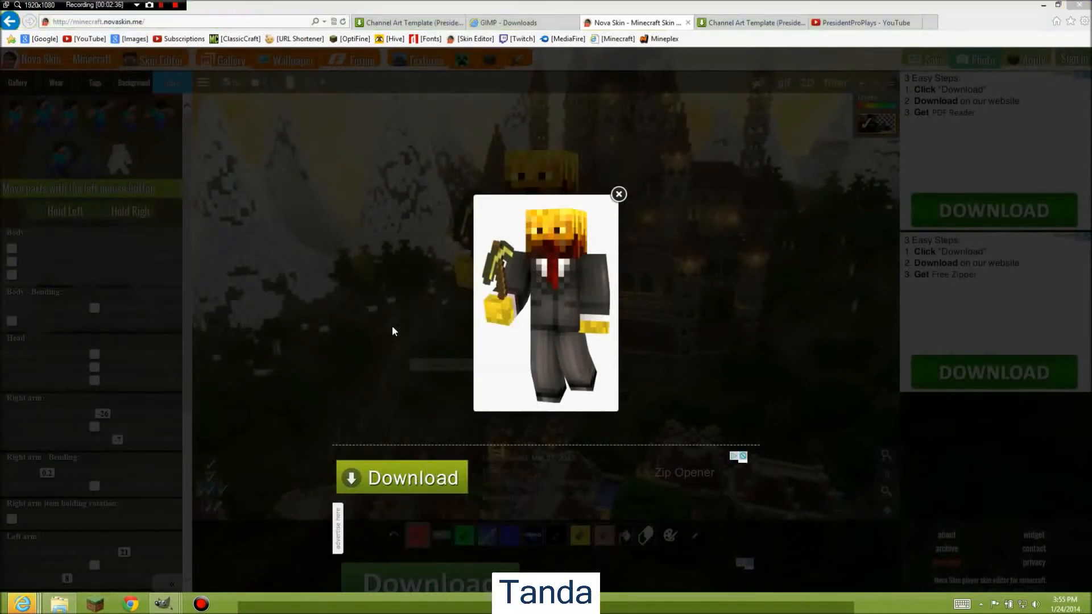
left_click(499, 292)
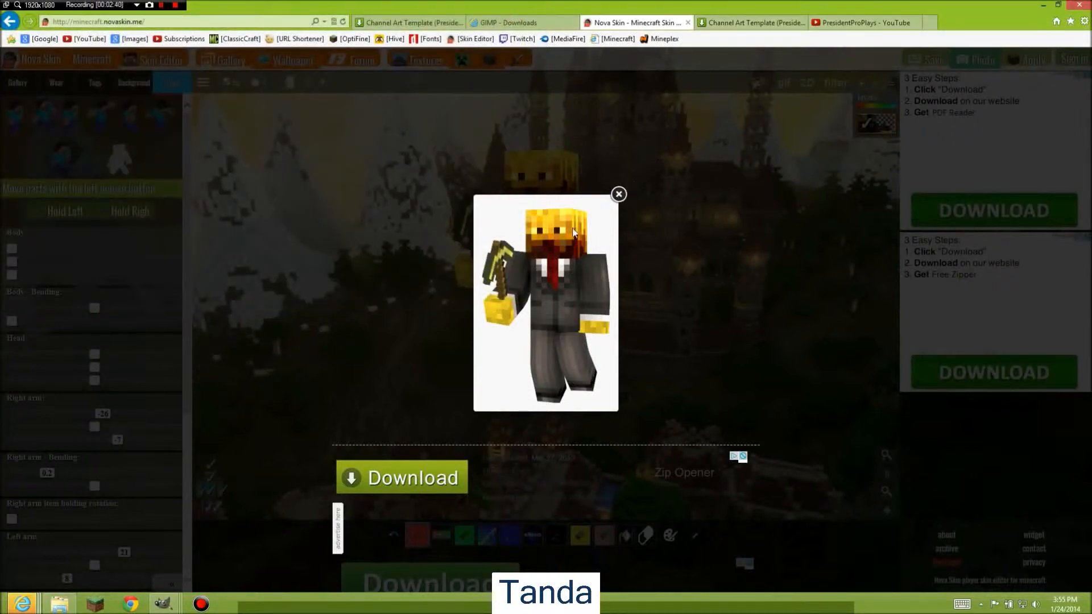
left_click(617, 195)
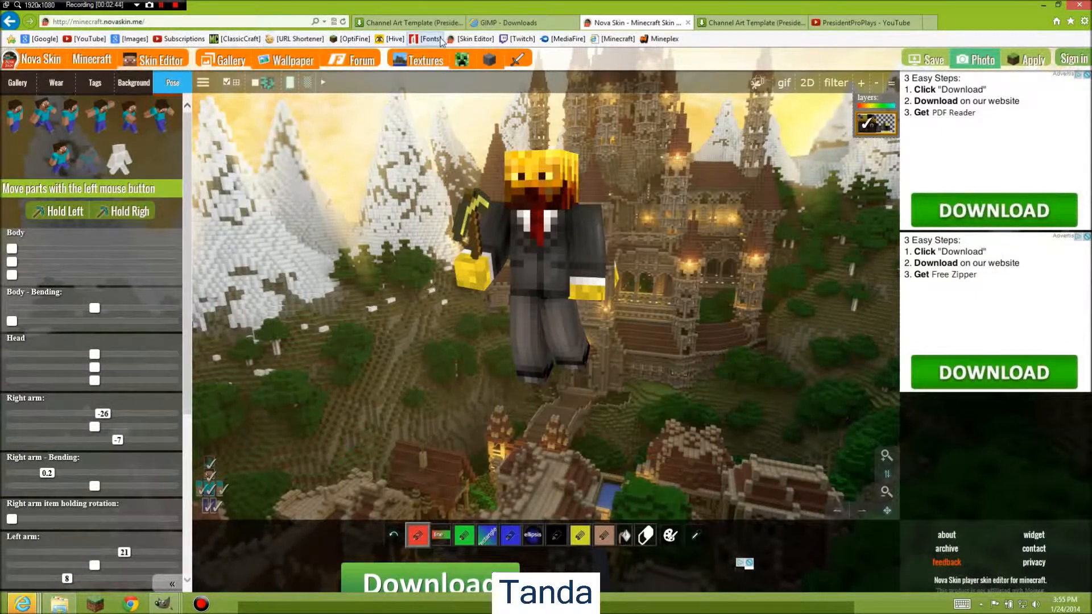
Step: Switch to the channel art template in GIMP and examine its guide layout at different zoom levels
left_click(428, 24)
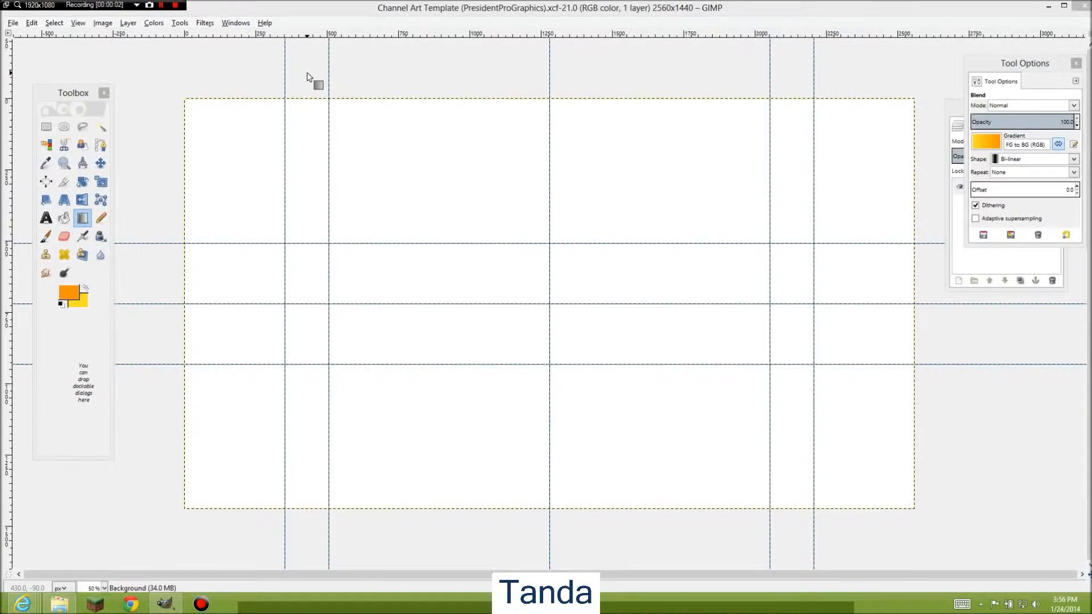
left_click(515, 8)
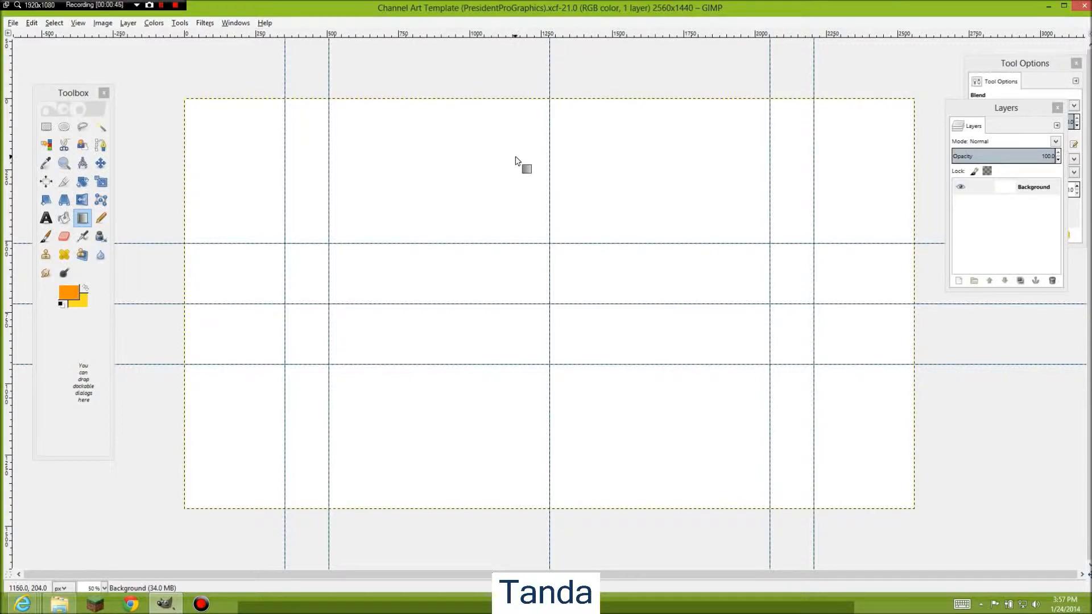
scroll(515, 161, "down", 2)
scroll(515, 160, "up", 3)
scroll(515, 161, "down", 5)
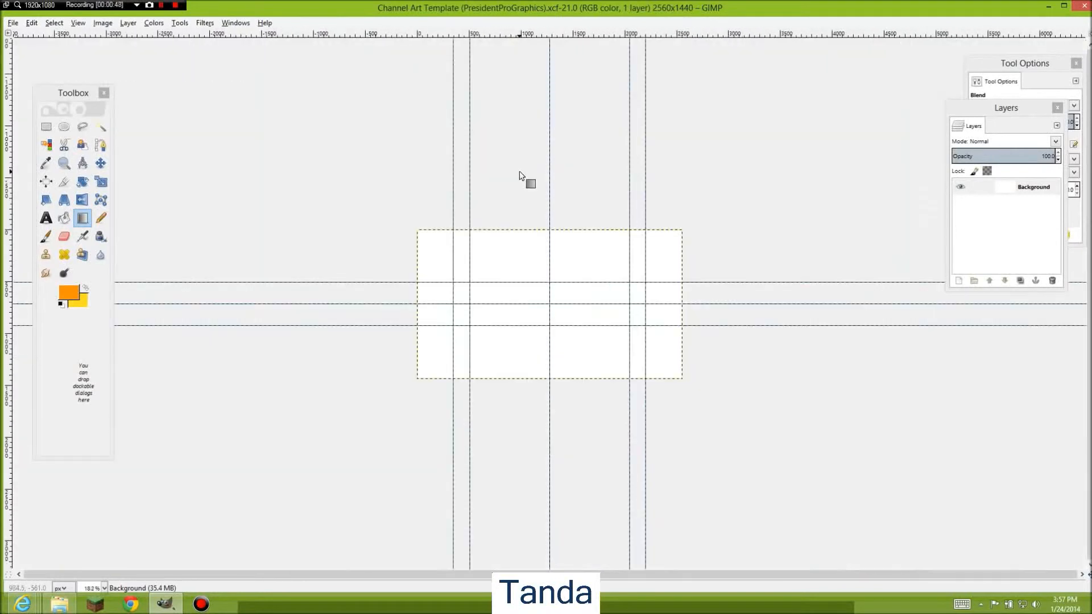
scroll(343, 275, "up", 3)
scroll(237, 202, "up", 2)
scroll(236, 202, "down", 4)
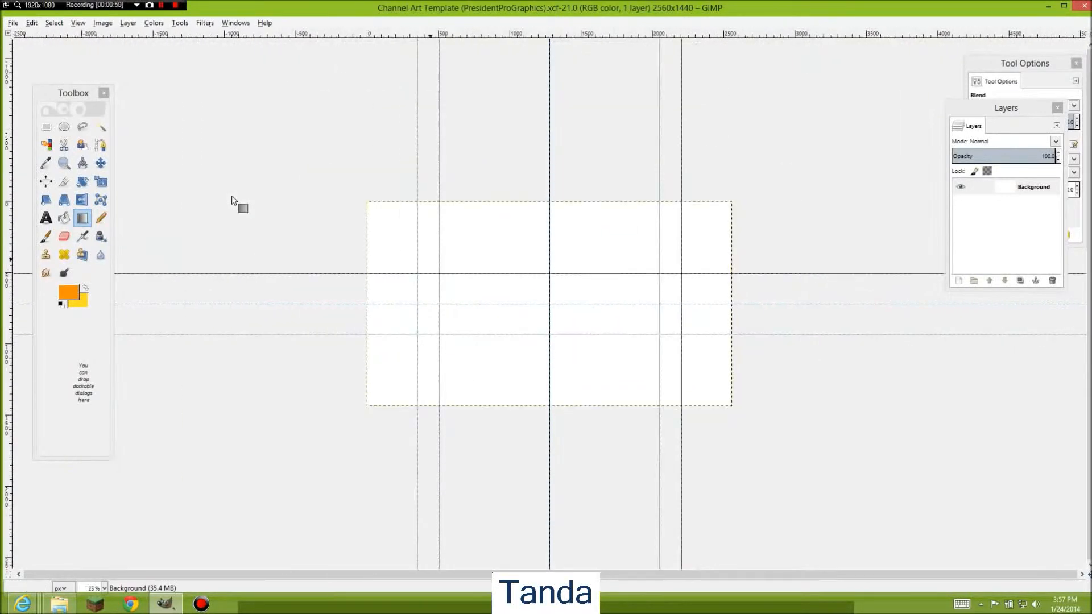
scroll(237, 202, "up", 2)
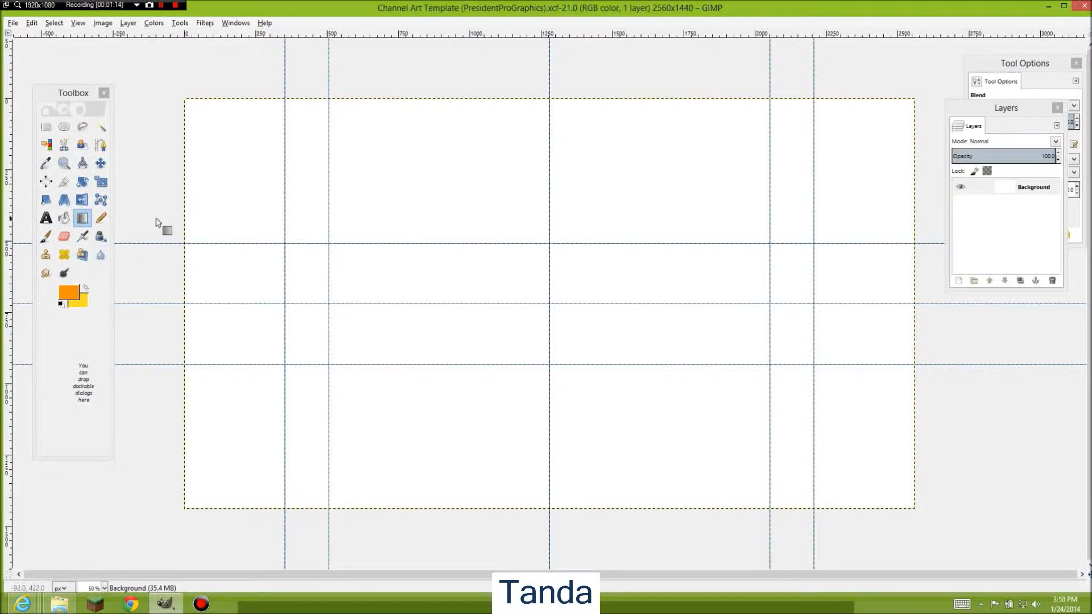
Step: Set the foreground color to the dark red d21010 and the background color to the brighter red from the color history
left_click(70, 293)
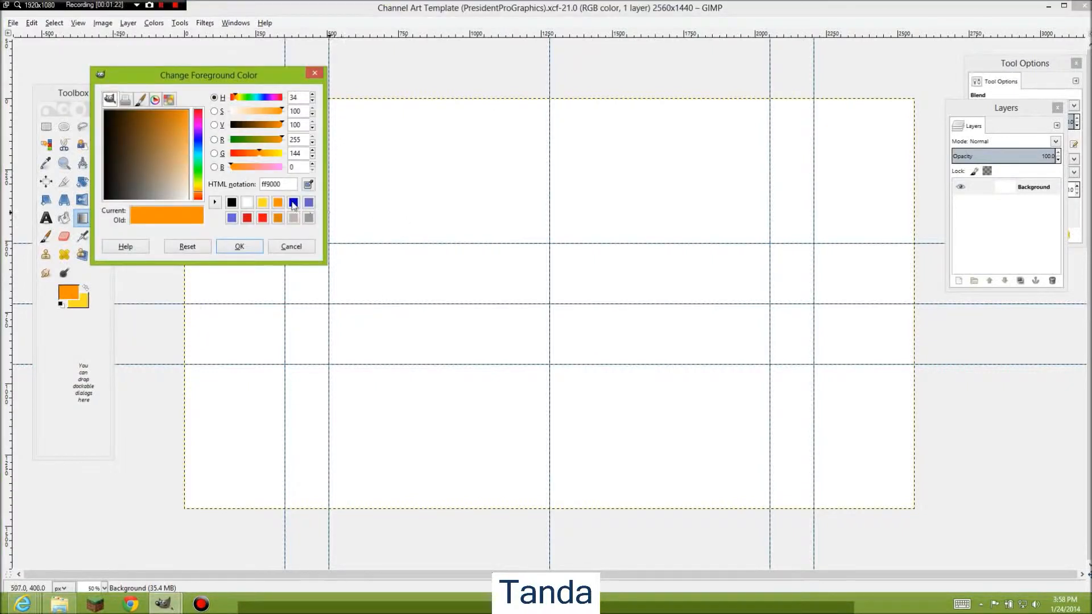
left_click(247, 218)
left_click(243, 248)
left_click(83, 303)
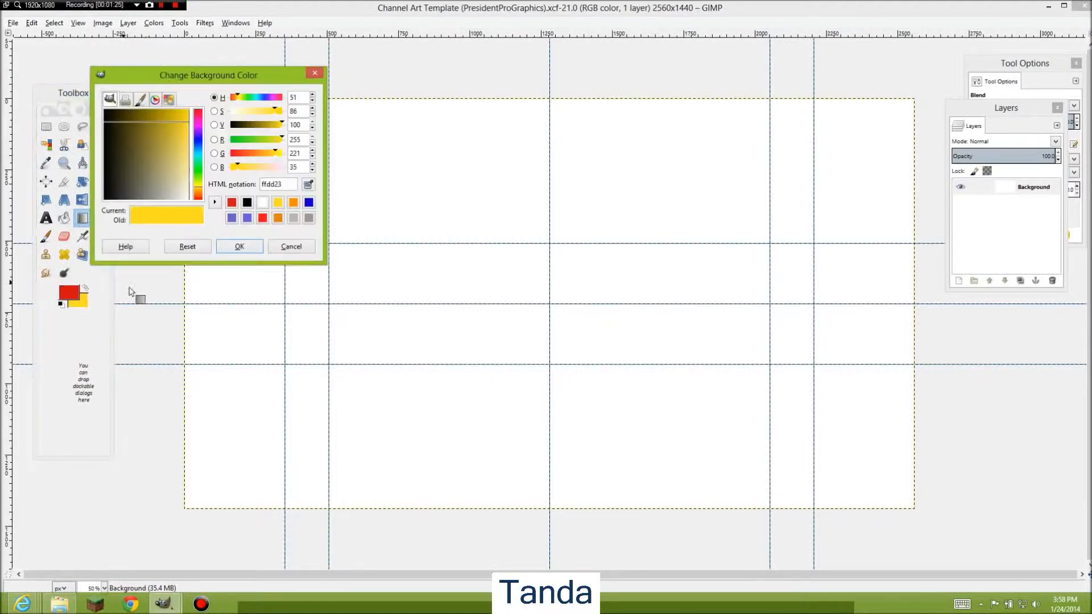
left_click(264, 218)
left_click(239, 246)
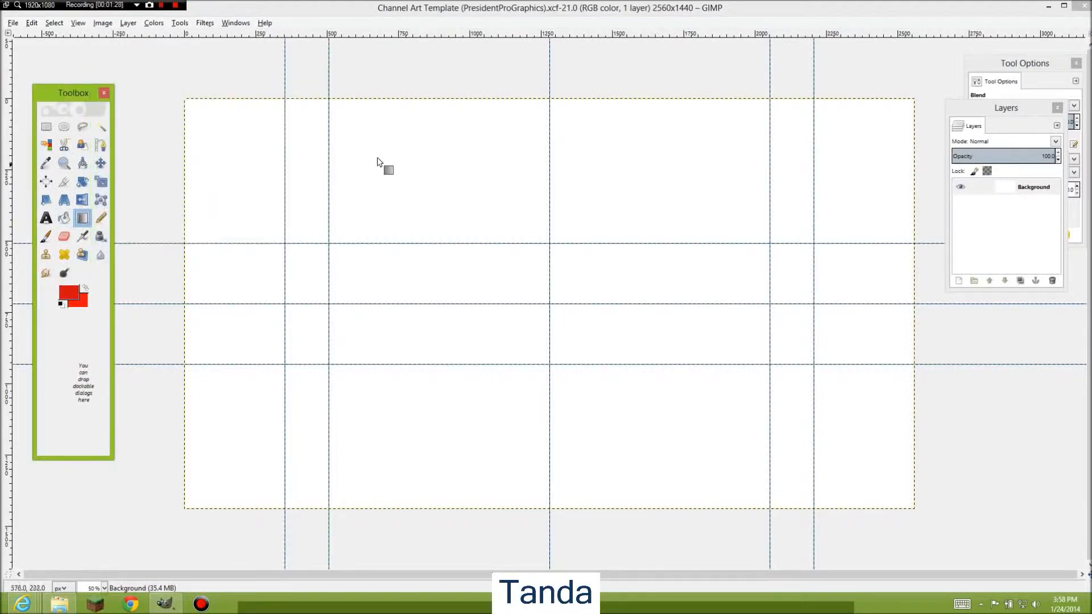
Step: Rearrange the floating dialogs so Tool Options sits separately above the Layers dialog beside the canvas
left_click_drag(993, 65, 74, 386)
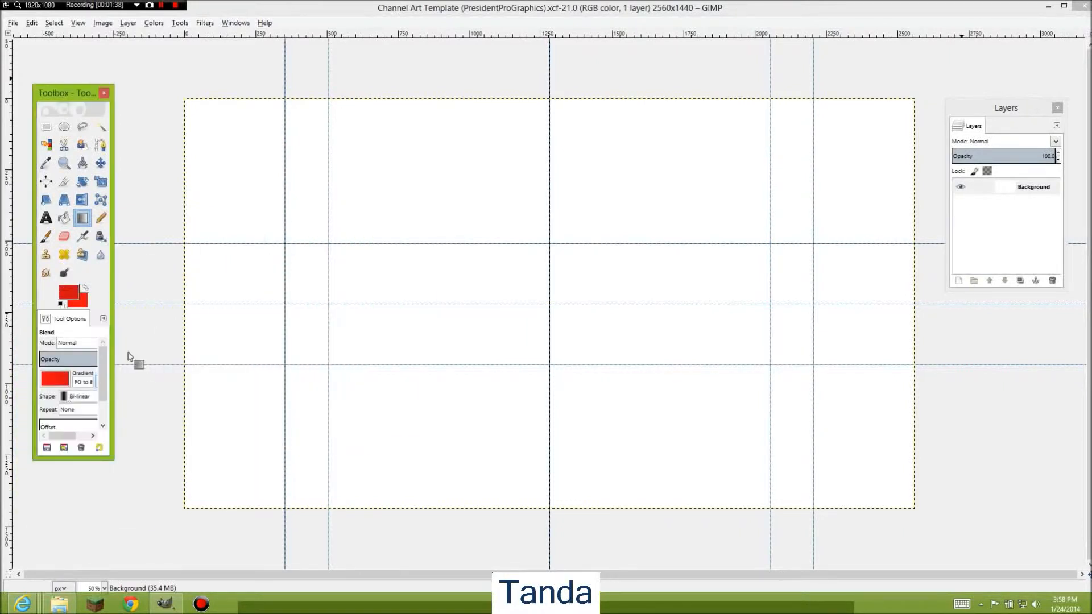
left_click_drag(63, 319, 681, 181)
left_click_drag(499, 134, 940, 60)
left_click_drag(1005, 108, 1006, 283)
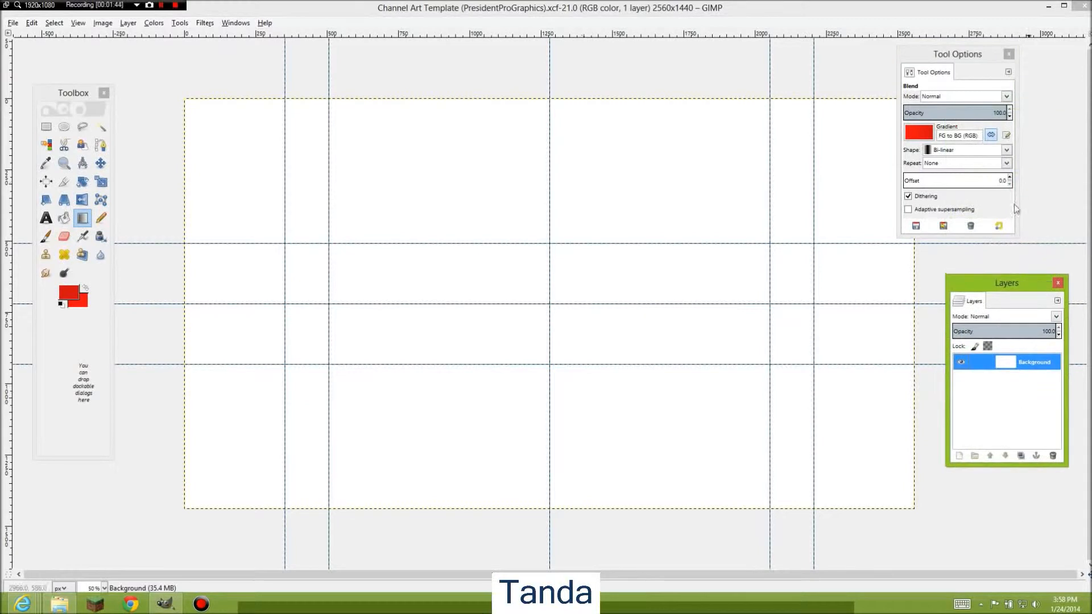
left_click_drag(955, 55, 1023, 69)
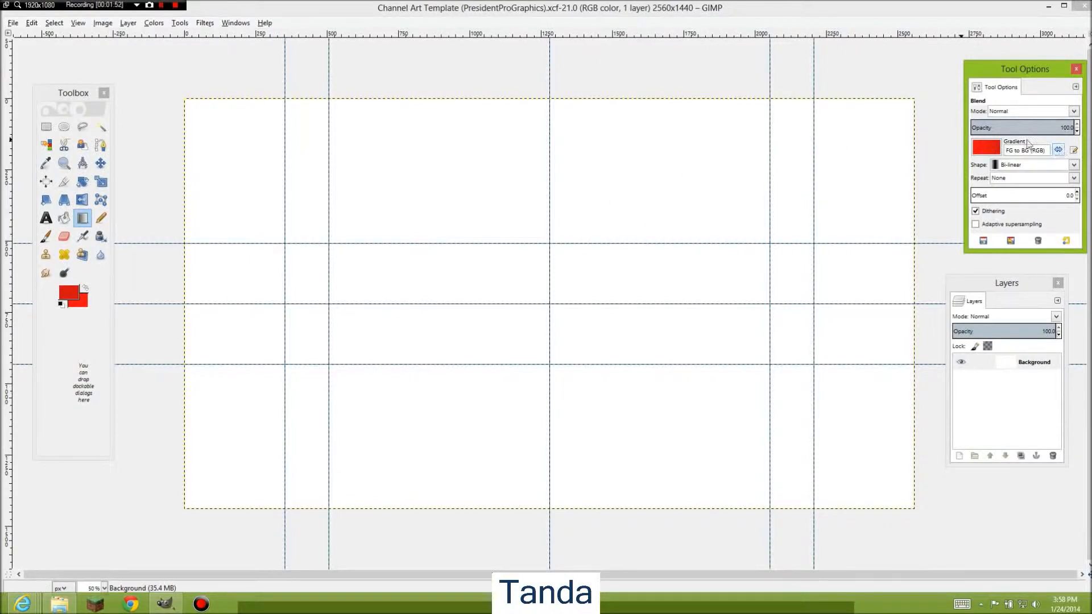
Step: Set the Blend tool's gradient shape to Radial
left_click(1060, 152)
left_click(1013, 166)
left_click(1021, 176)
Step: Try a short FG to BG (HSV clockwise) gradient on the canvas, and undo it
left_click(987, 149)
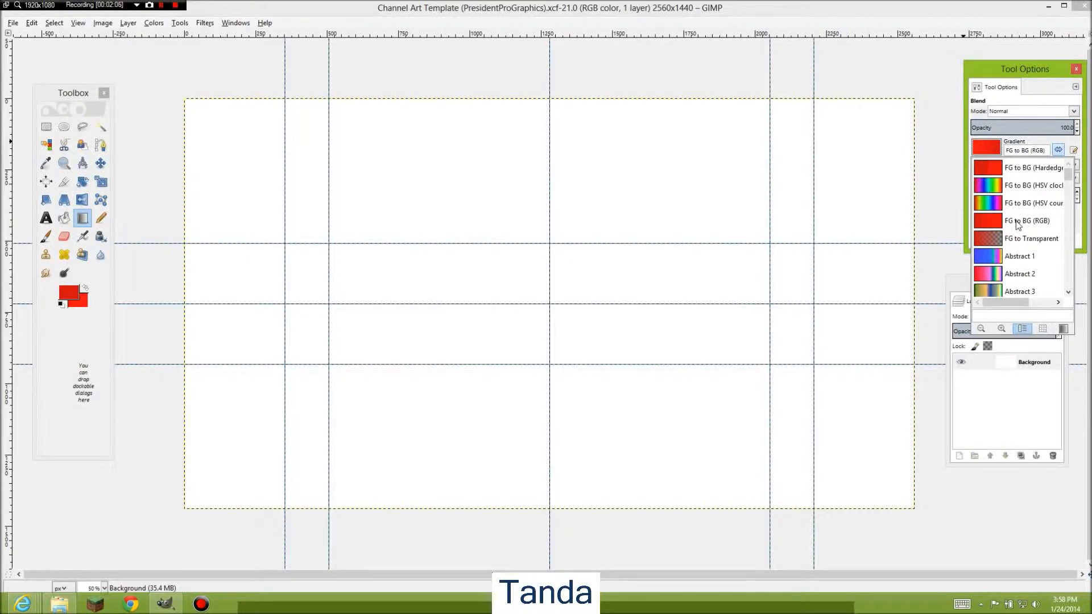
left_click(998, 183)
left_click_drag(645, 220, 686, 247)
key("ctrl+z")
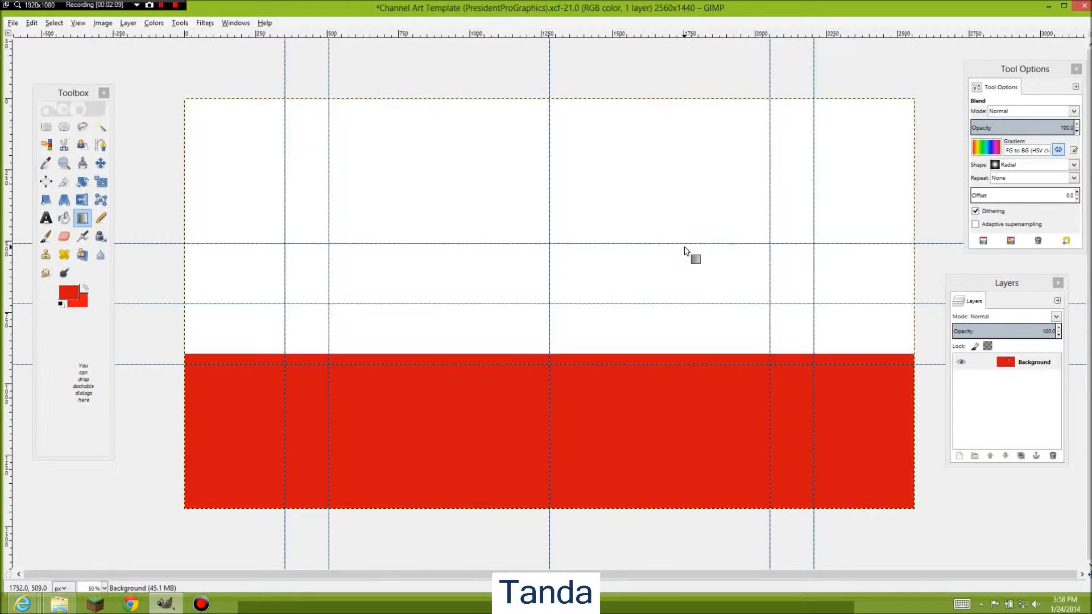
Step: Fill the background with a radial FG to BG (RGB) gradient from the guide intersection at the canvas centre to its upper-right corner
left_click(987, 149)
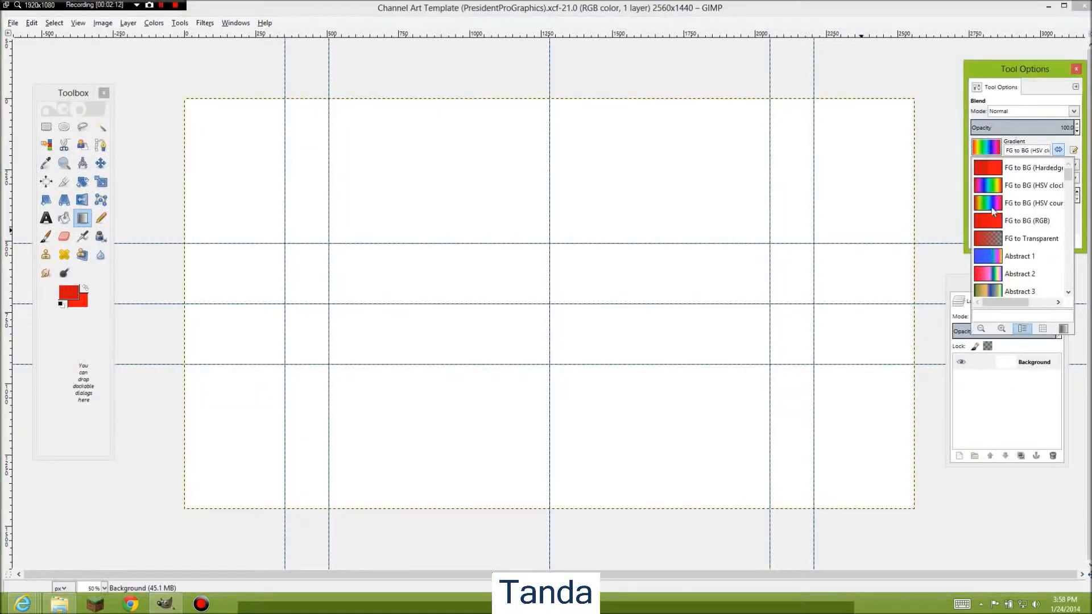
left_click(994, 221)
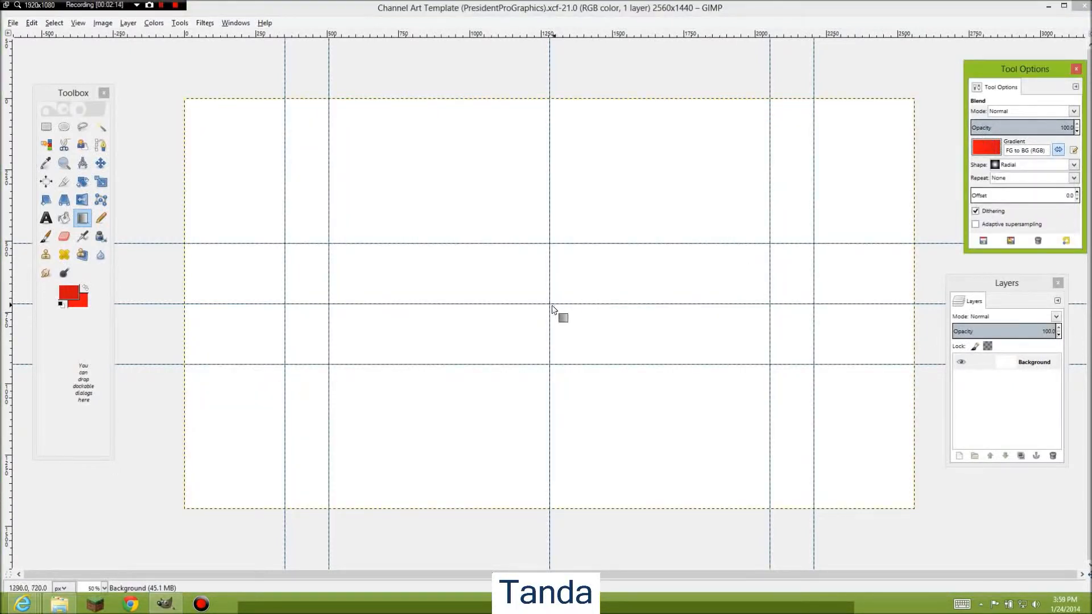
left_click_drag(550, 304, 917, 101)
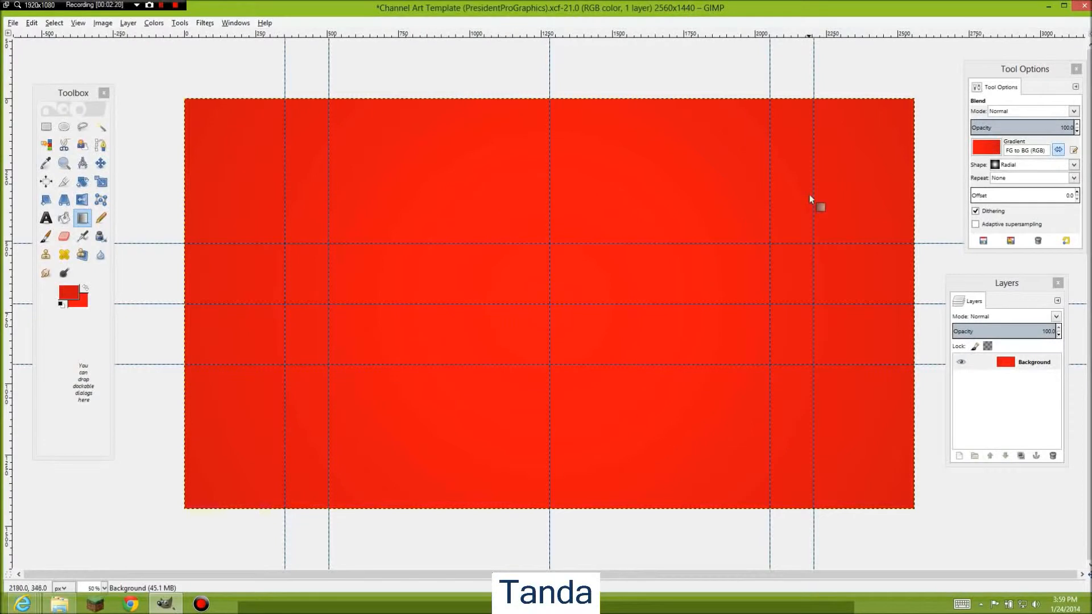
Step: Overlay a black FG to Transparent radial gradient from the canvas centre to its upper-left corner
left_click(994, 149)
left_click(994, 149)
left_click(1000, 236)
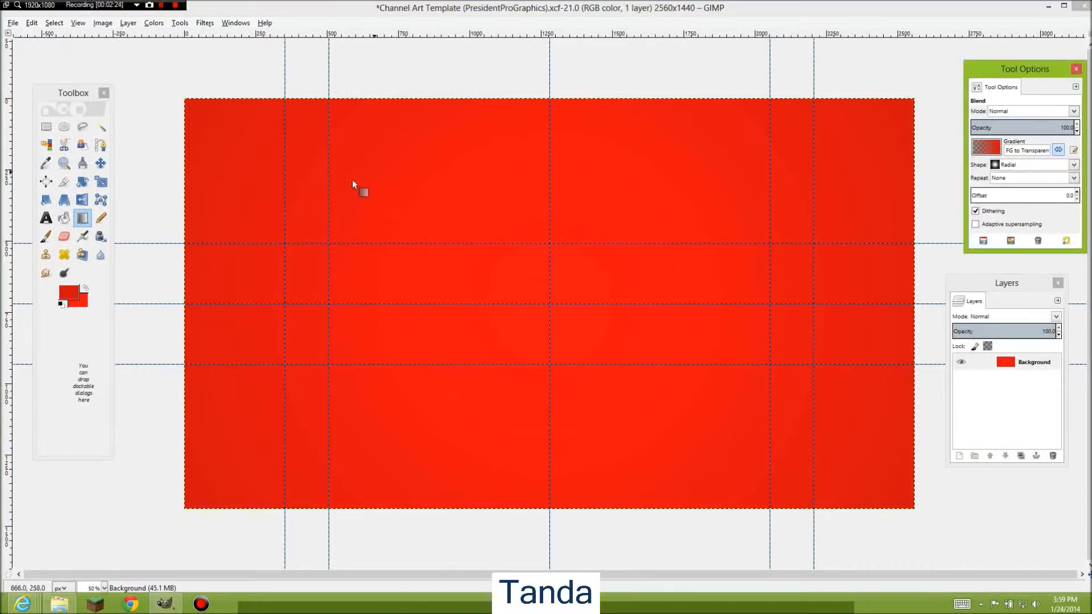
left_click(77, 291)
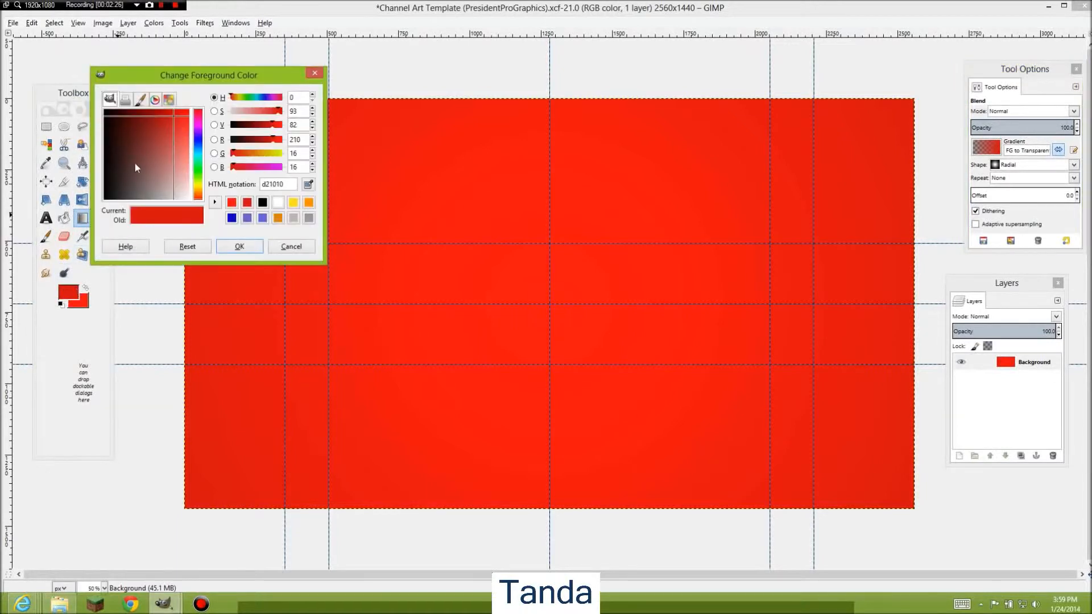
left_click_drag(136, 164, 76, 28)
left_click(240, 246)
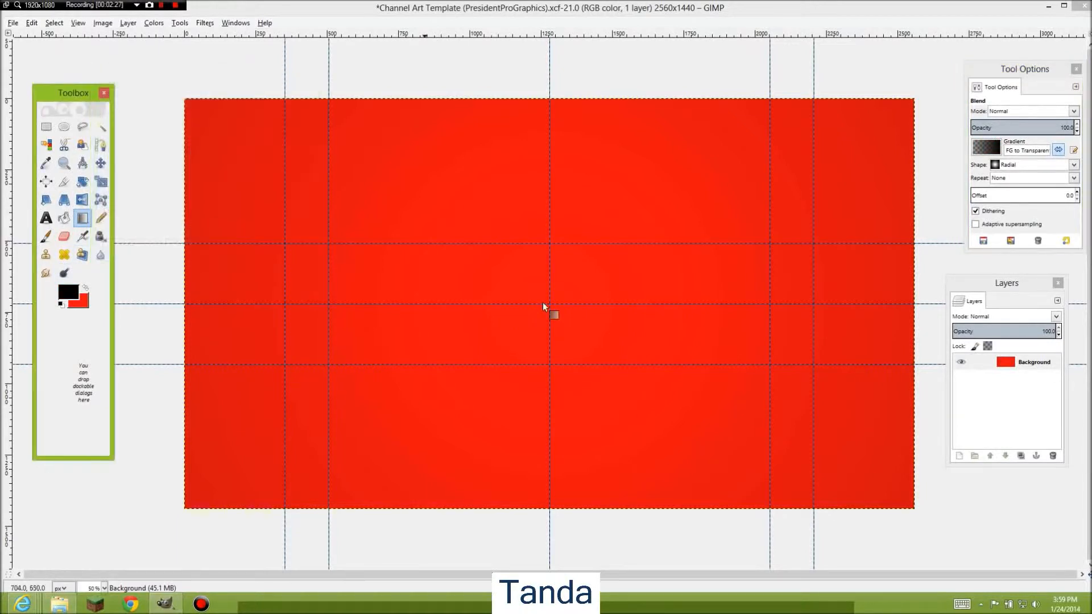
left_click_drag(550, 304, 186, 98)
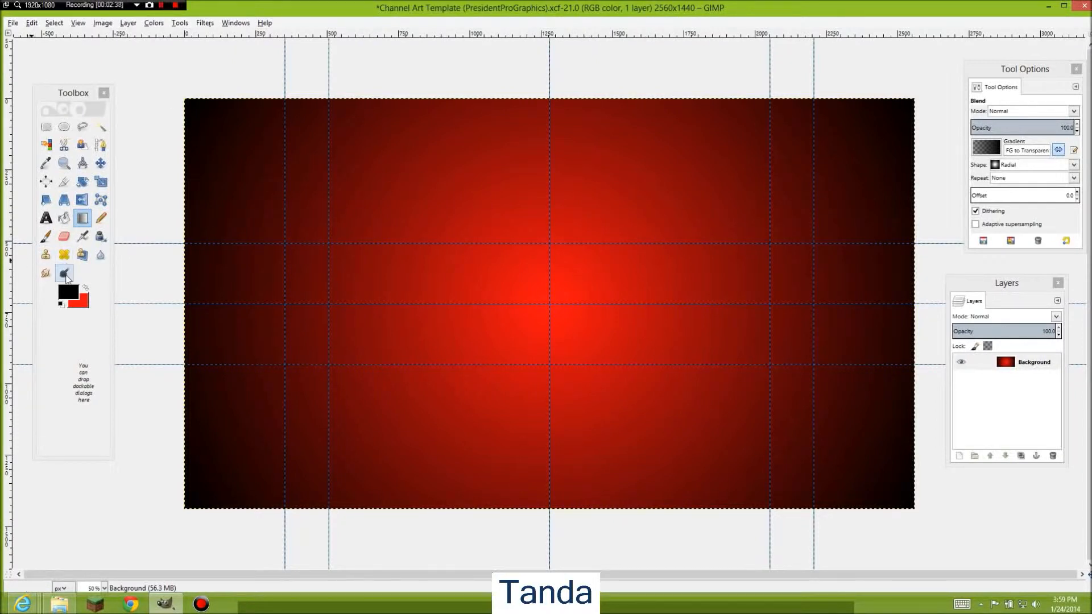
Step: Restore the foreground color to the dark red d21010 and the gradient to FG to BG (RGB)
left_click(68, 293)
left_click(263, 203)
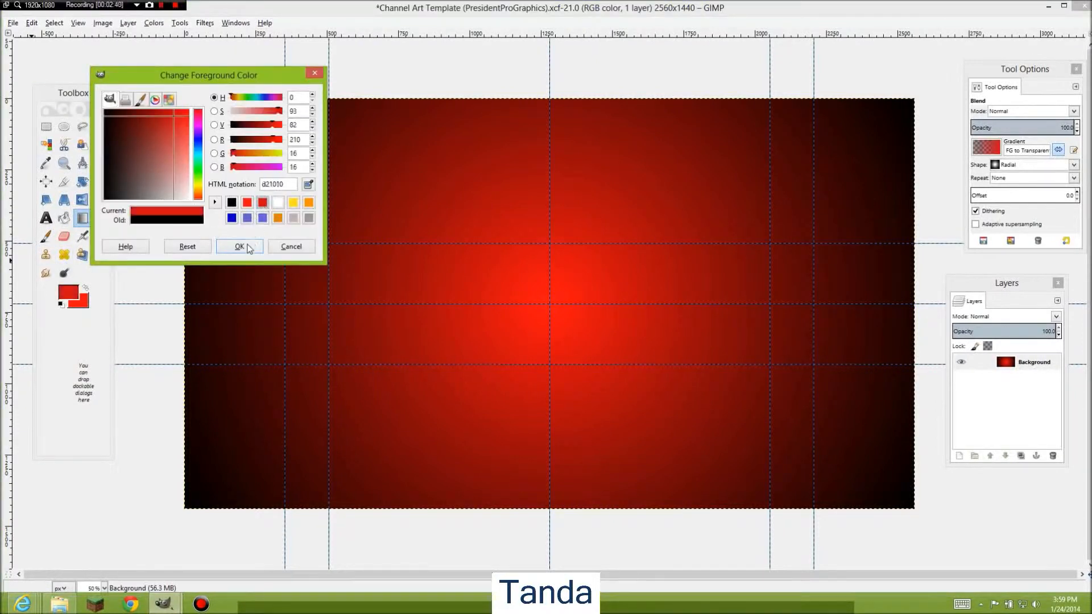
left_click(239, 247)
left_click(987, 152)
left_click(987, 153)
left_click(1003, 221)
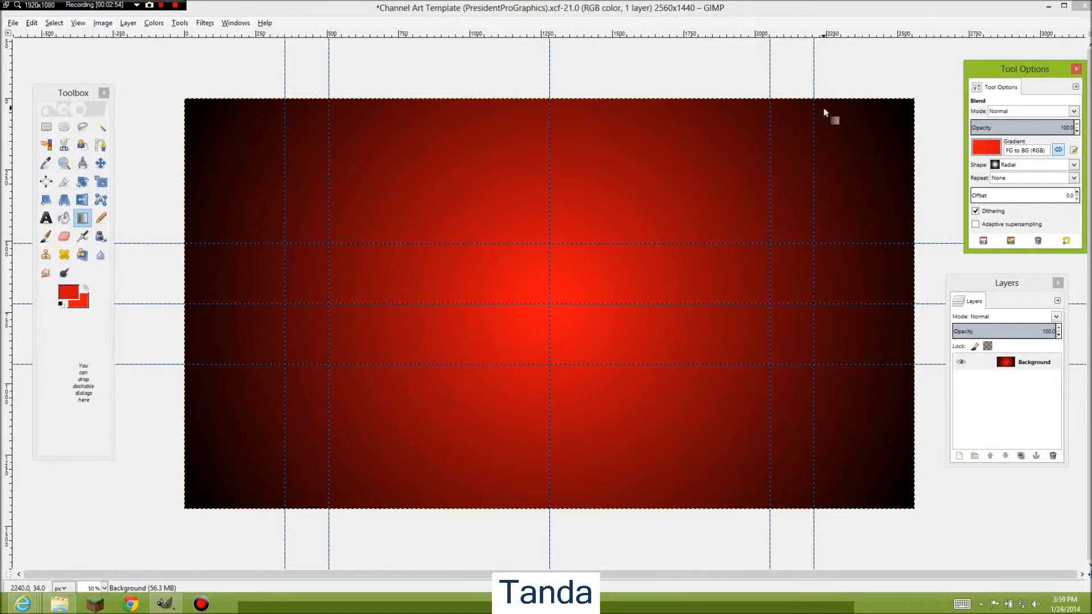
left_click(735, 3)
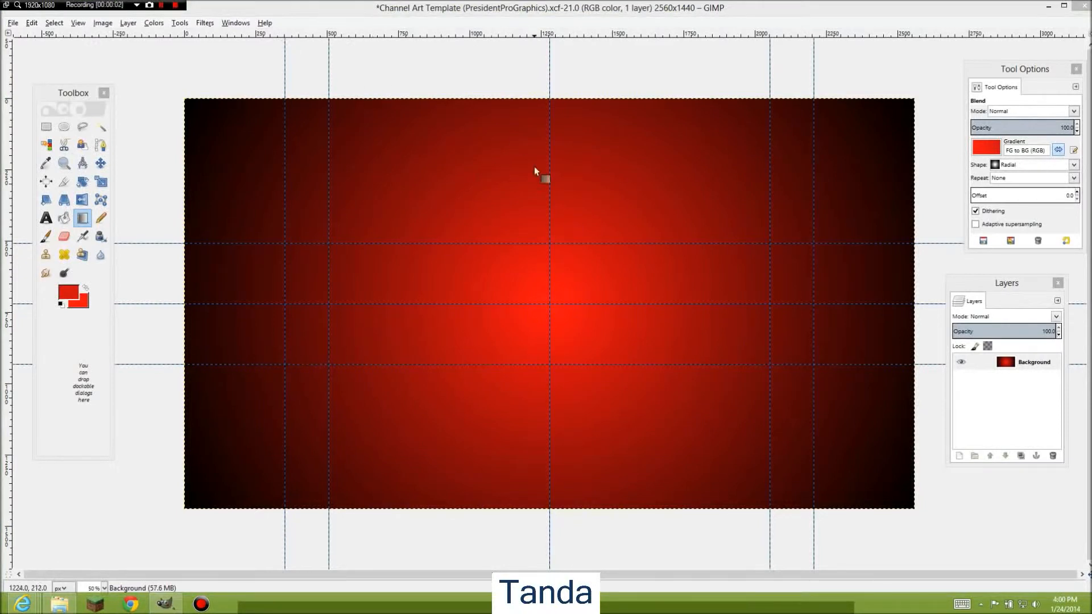
left_click(536, 12)
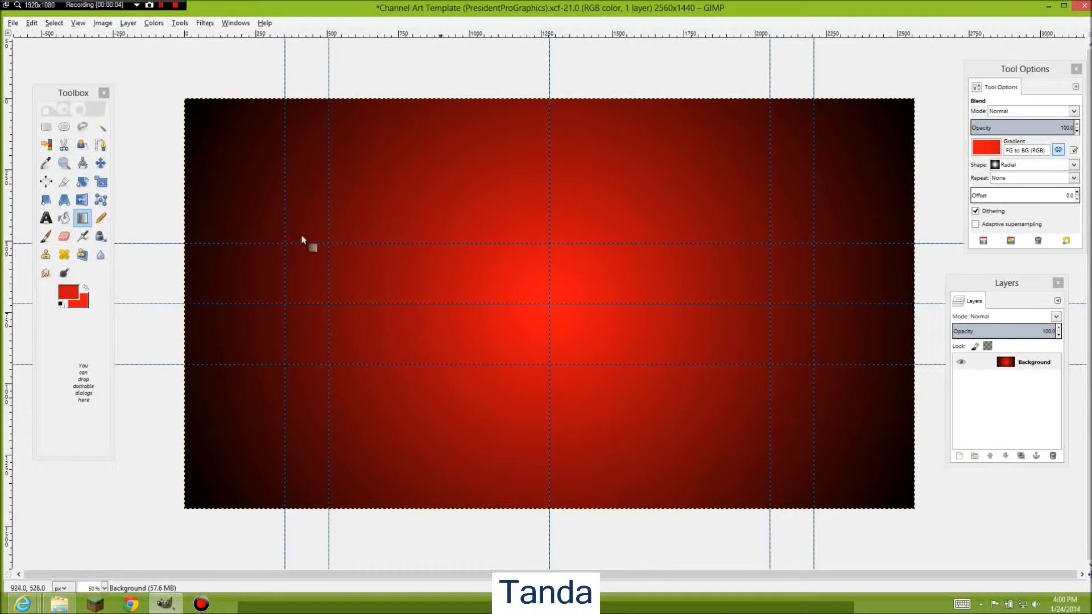
Step: Open [Background] Texture.xcf from the GIMP Files folder in Pictures and place its window clear of the toolbox
left_click(13, 23)
left_click(37, 61)
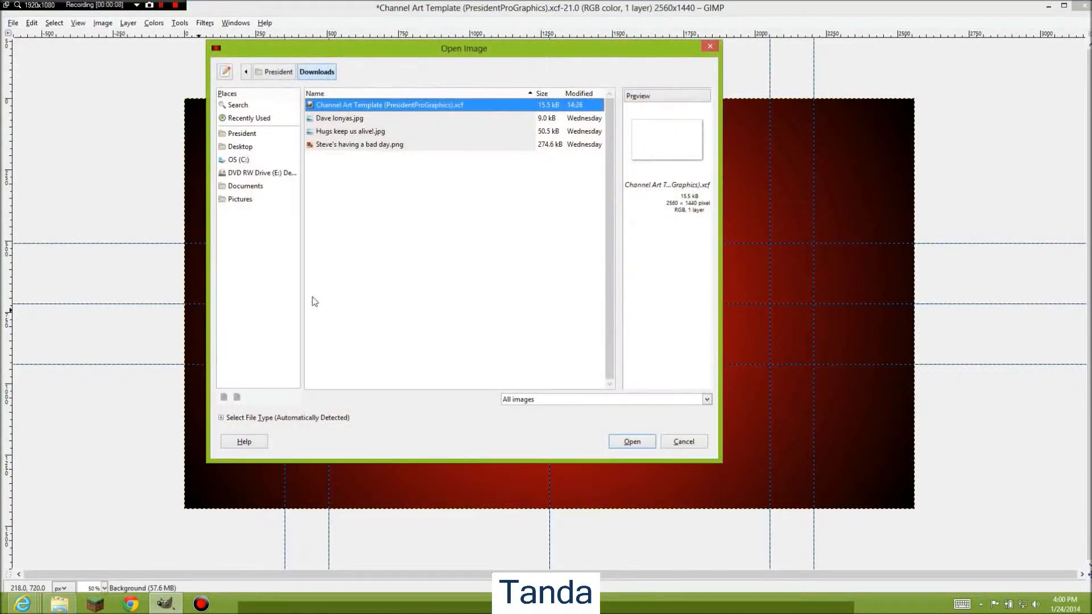
left_click(240, 199)
double_click(341, 120)
double_click(337, 108)
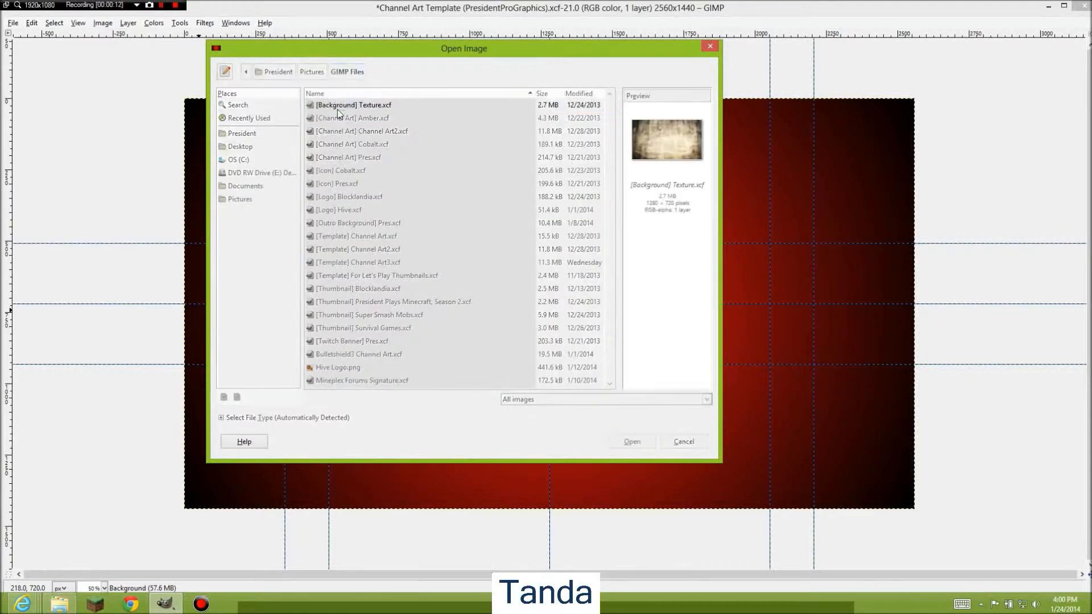
mouse_move(176, 606)
left_click(231, 545)
left_click_drag(511, 90, 578, 86)
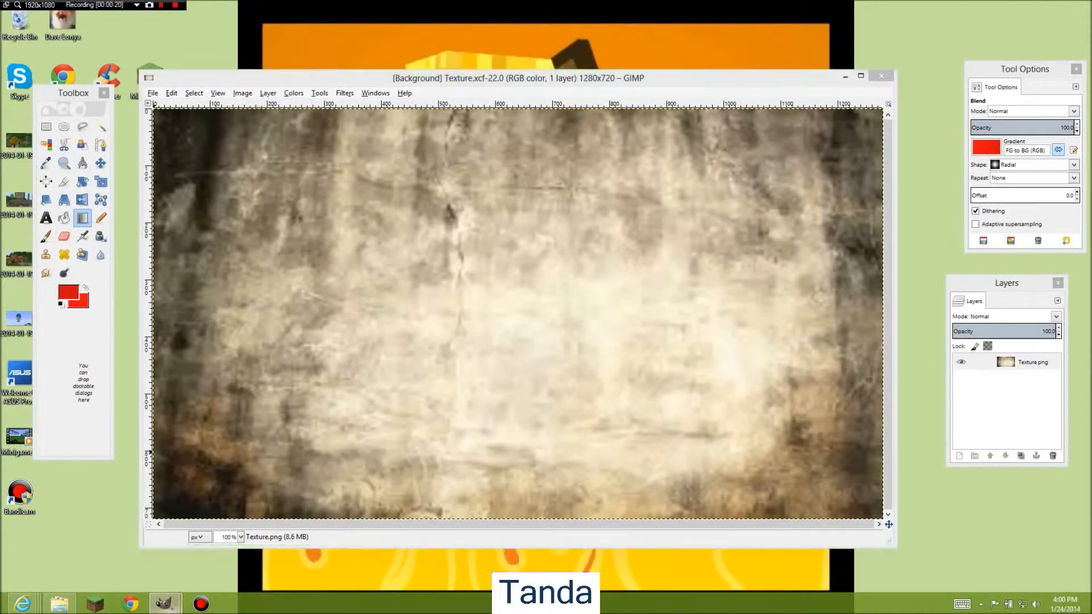
Step: Scale the texture image to 2560 x 1440 pixels to match the channel art template
mouse_move(164, 605)
left_click(121, 545)
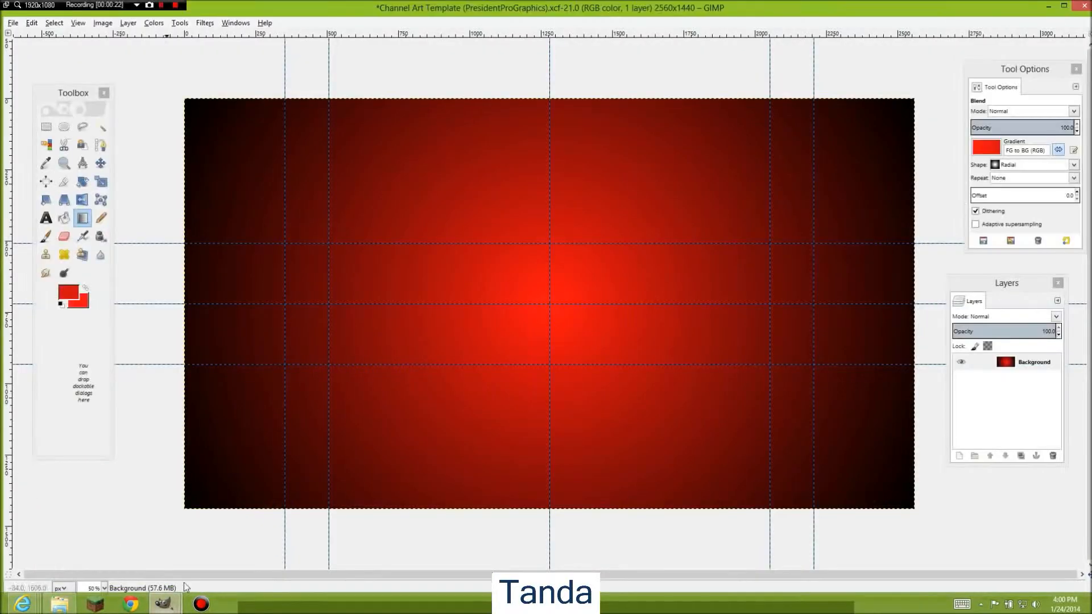
mouse_move(160, 600)
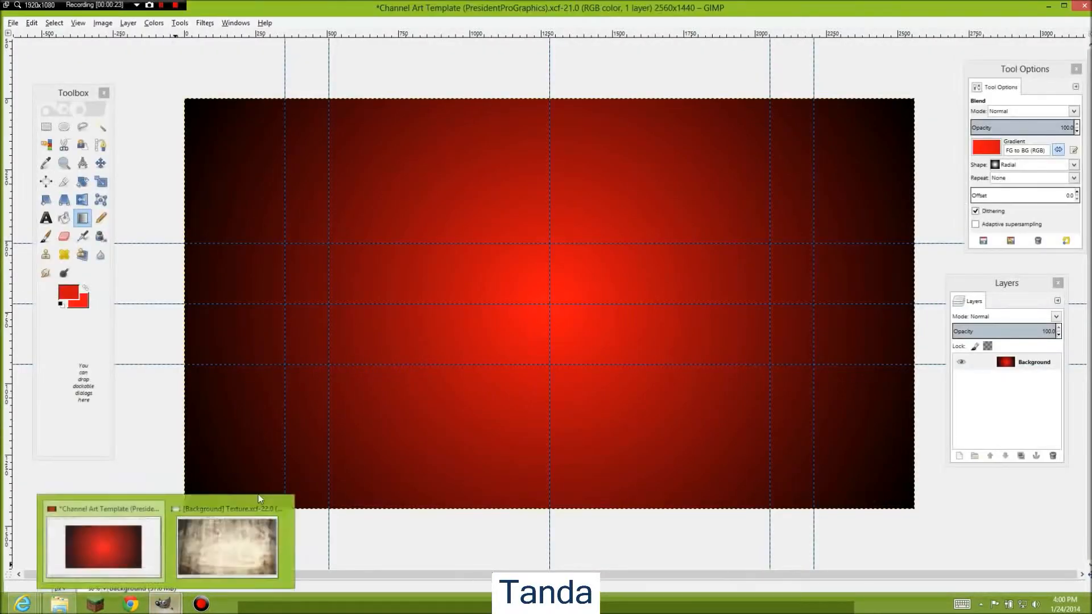
left_click(211, 543)
left_click(243, 94)
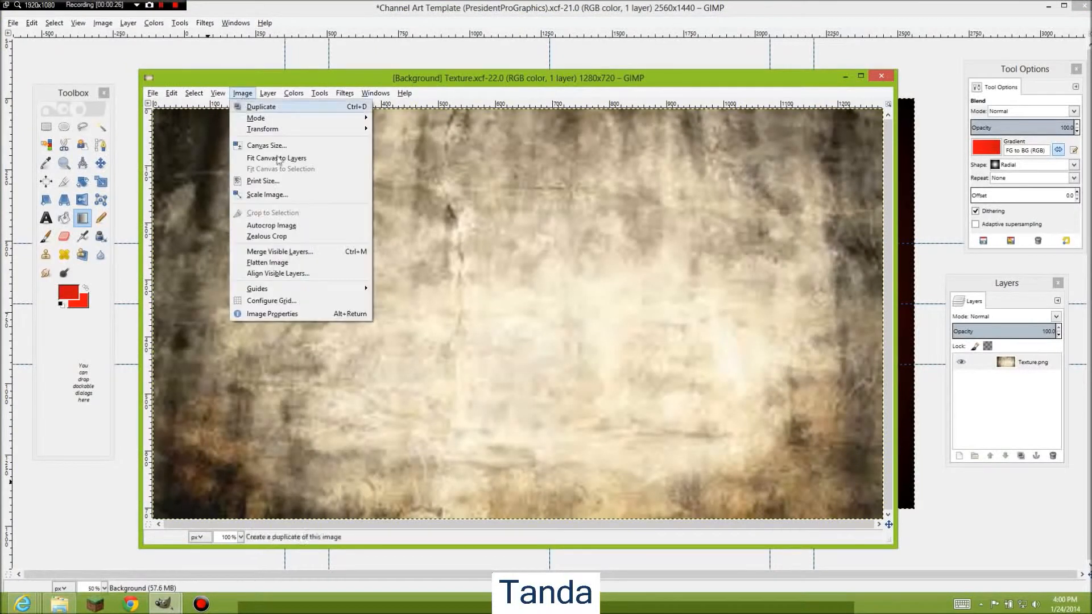
left_click(267, 195)
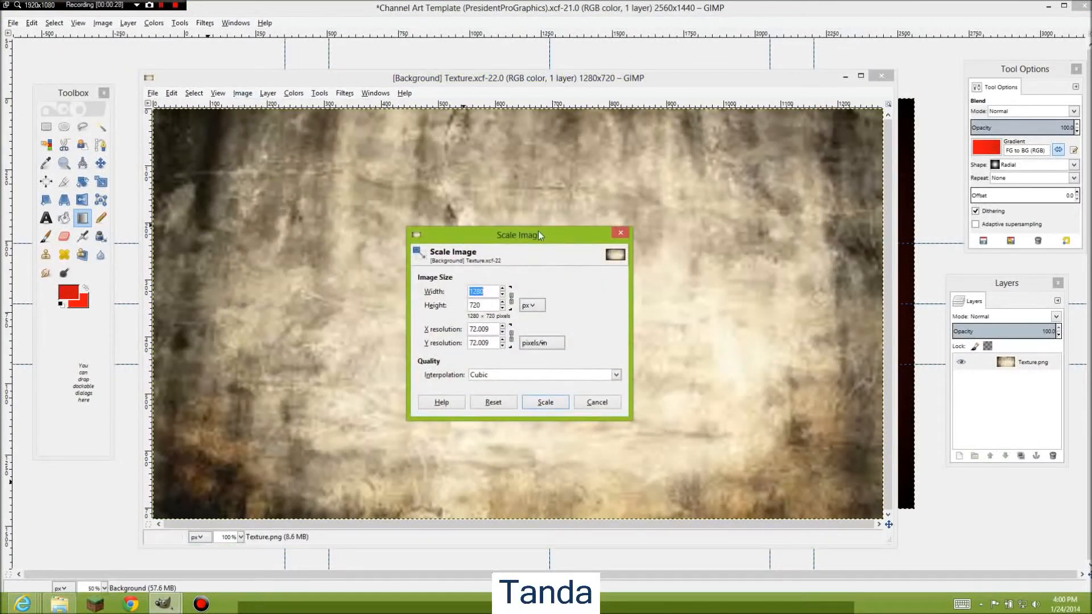
type("2560")
key("Tab")
left_click(536, 402)
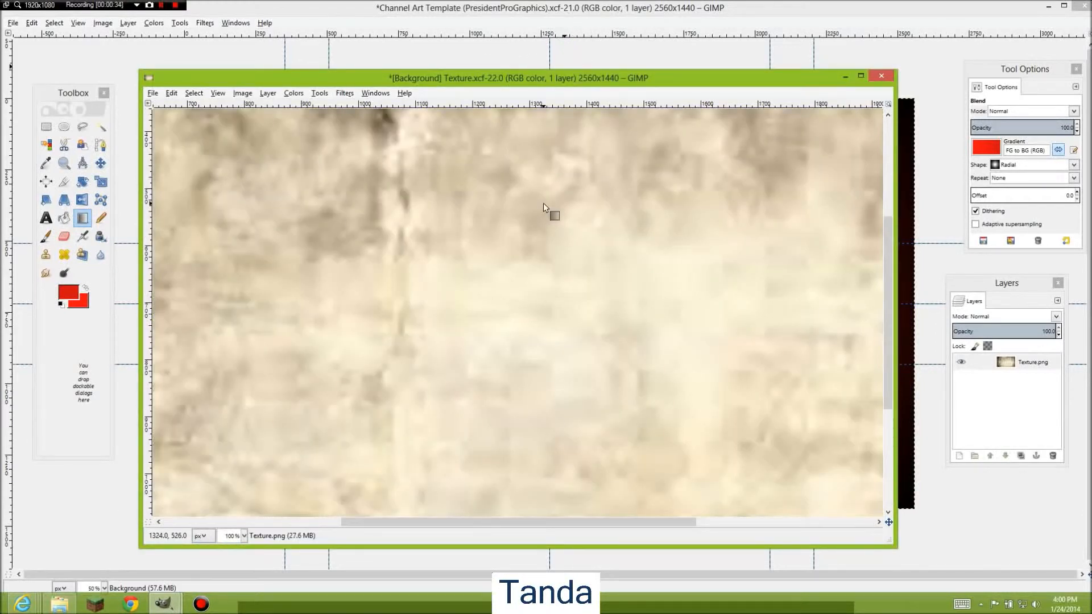
Step: Paste the copied texture into the channel art template as a floating selection
left_click(552, 11)
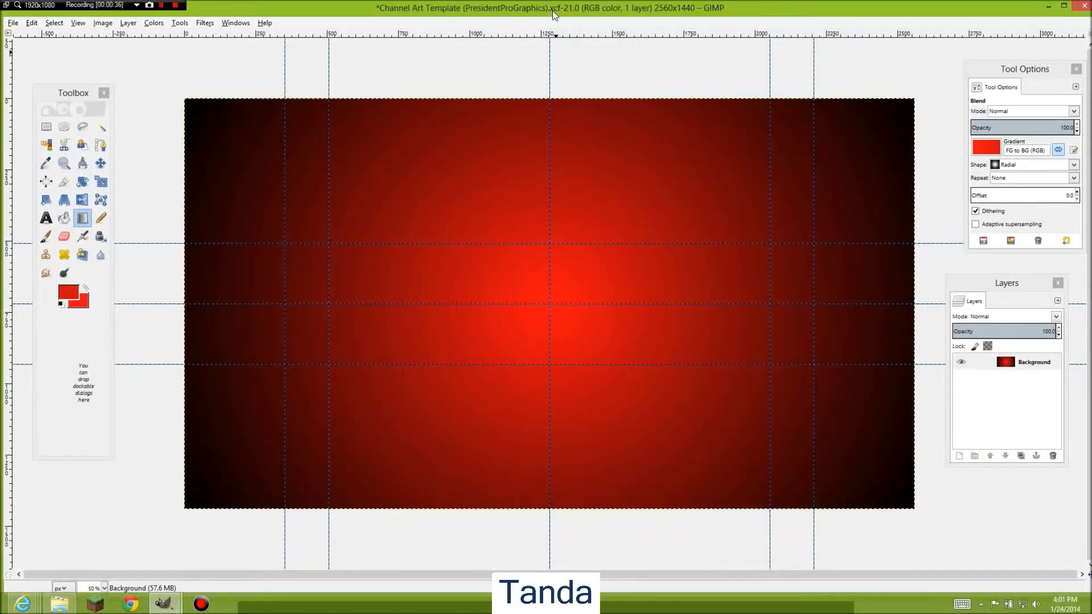
key("ctrl+v")
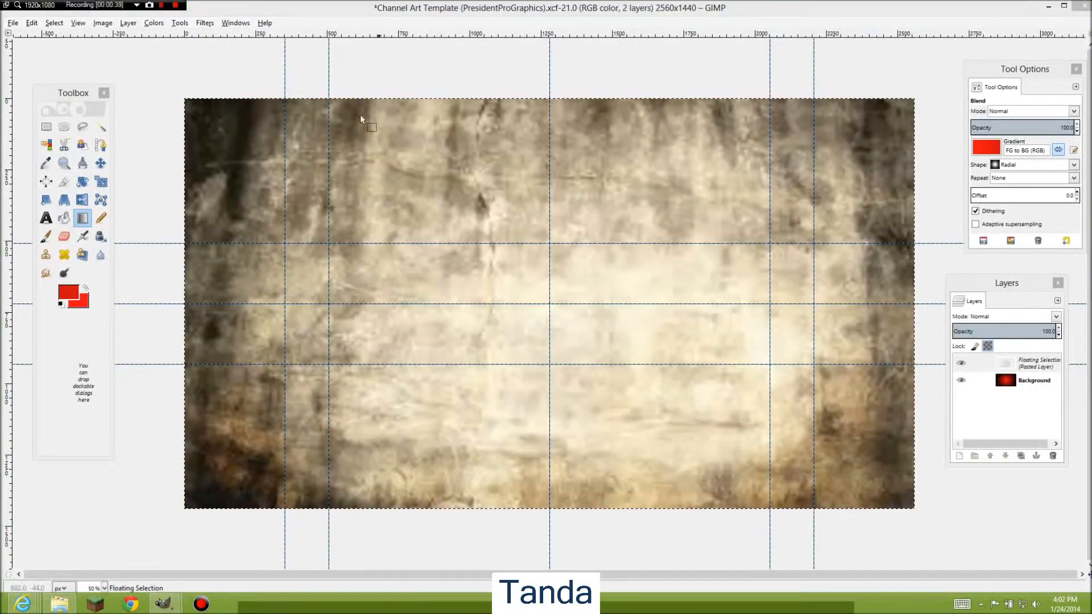
left_click(390, 12)
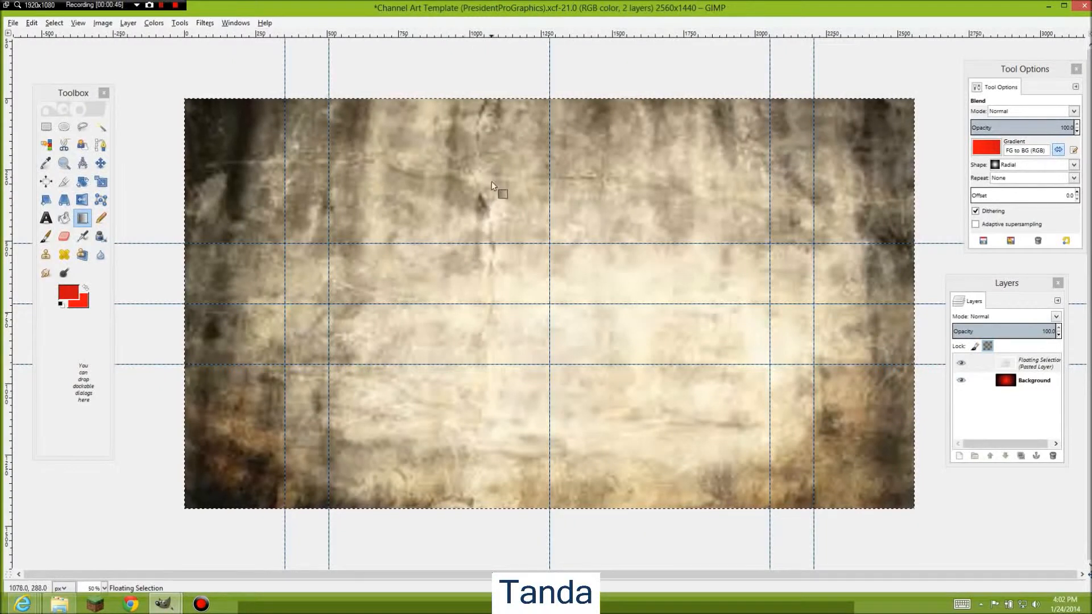
Step: Align the Layers dialog beneath Tool Options and bring it forward from the dockable dialogs
left_click(989, 364)
left_click_drag(1016, 288, 1036, 271)
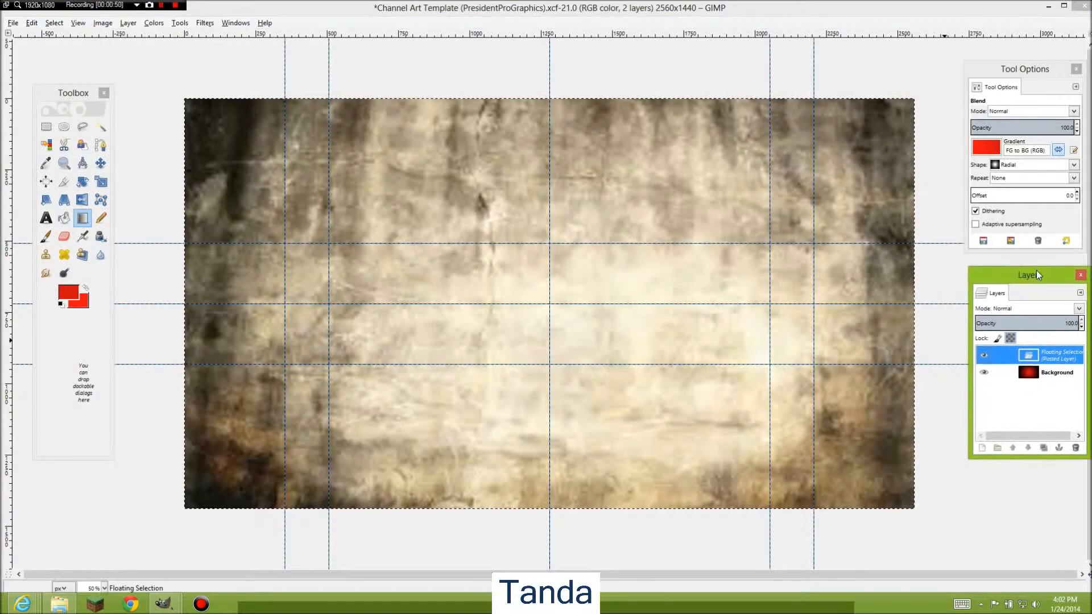
left_click(237, 23)
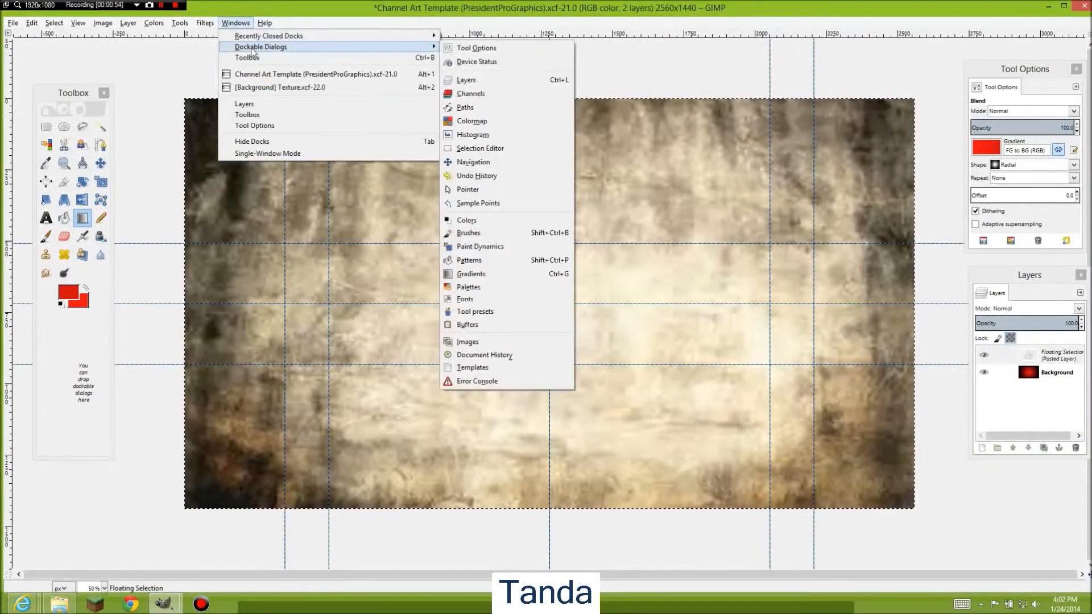
left_click(464, 80)
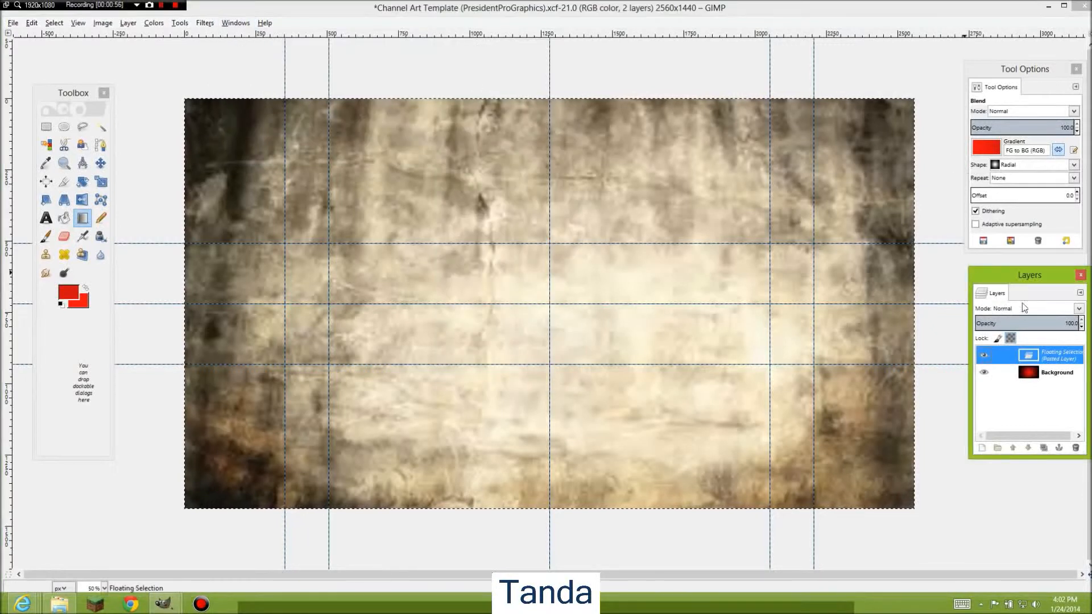
Step: Turn the floating texture selection into a new layer and rename it Texture
left_click(982, 448)
right_click(1040, 359)
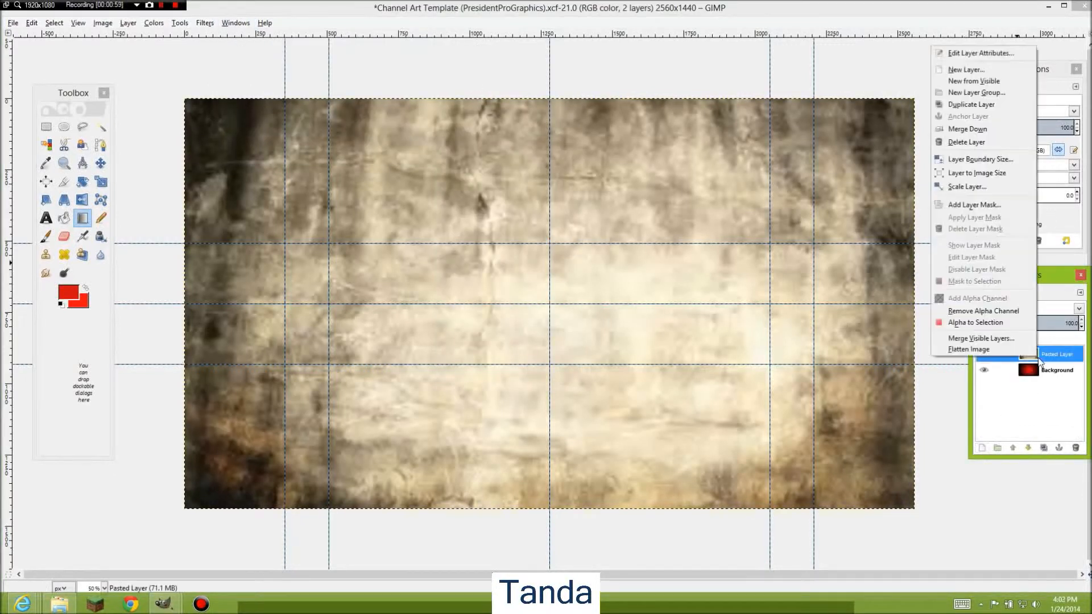
left_click(971, 53)
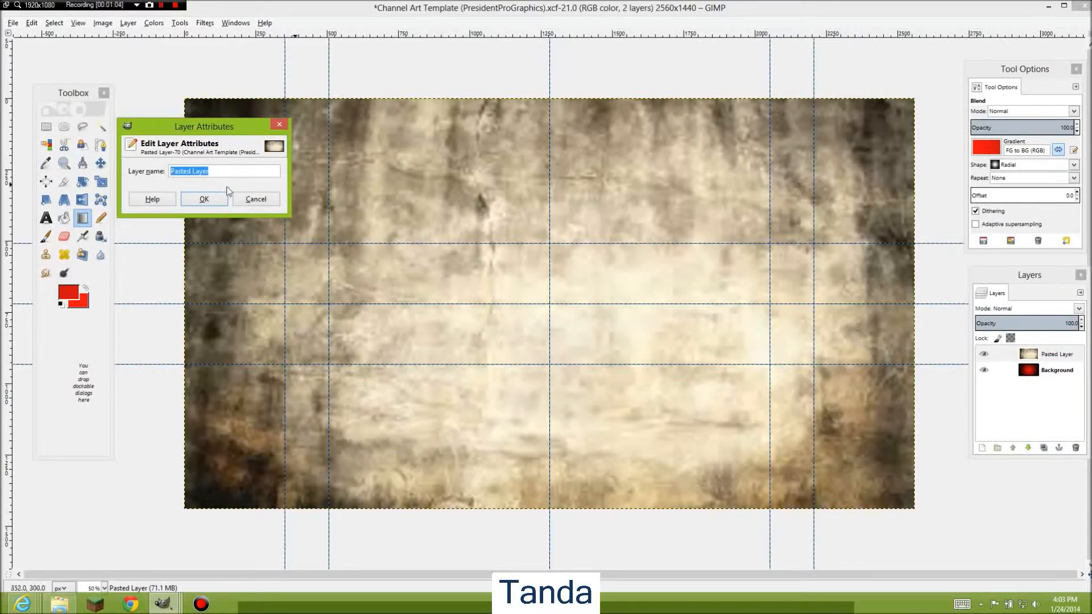
type("Texture")
key("Return")
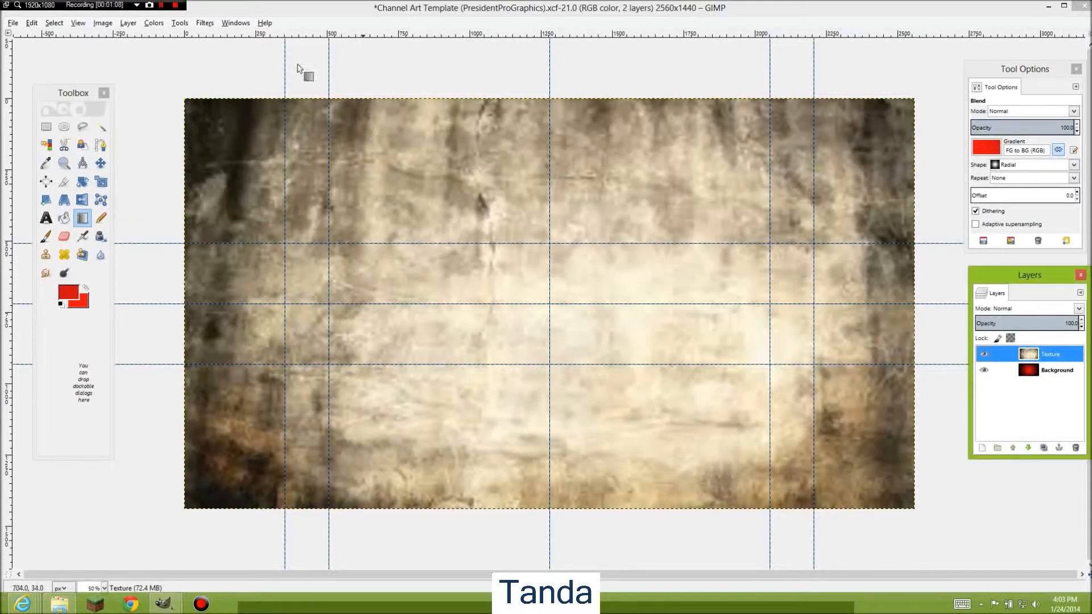
Step: Set the Texture layer's blend mode to Multiply and its opacity to about 57.7
mouse_move(1010, 323)
left_mouse_down()
mouse_move(977, 323)
mouse_move(1021, 323)
mouse_move(1009, 321)
left_mouse_up()
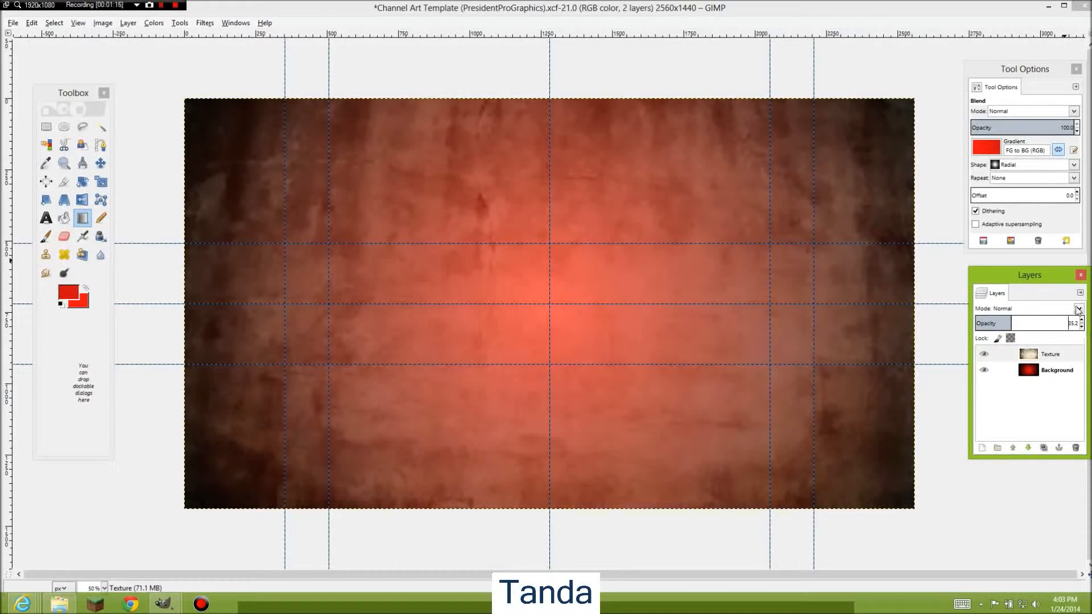
left_click(1077, 310)
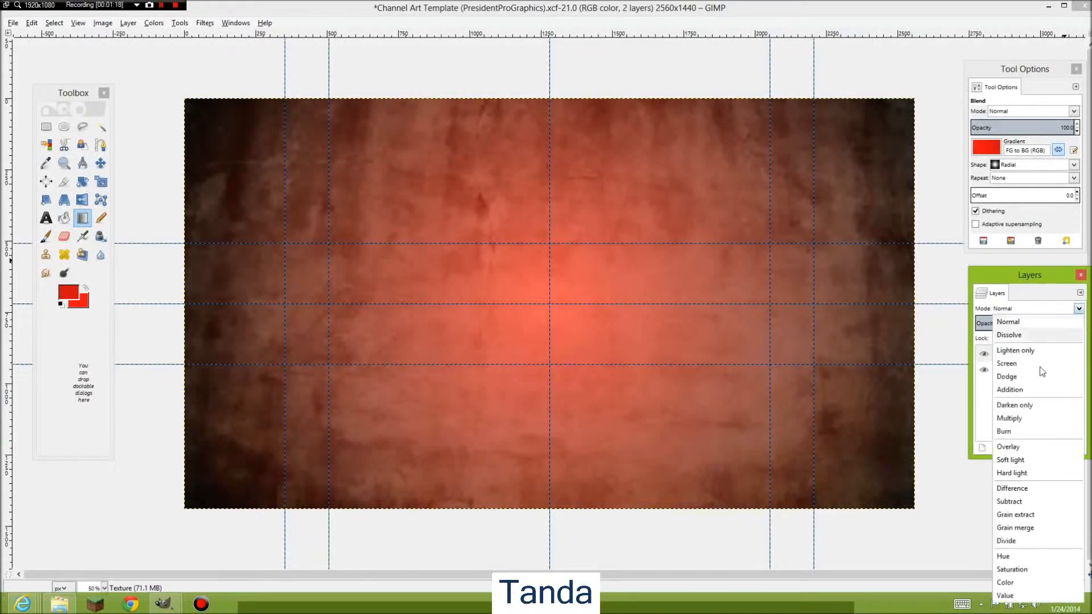
left_click(1025, 415)
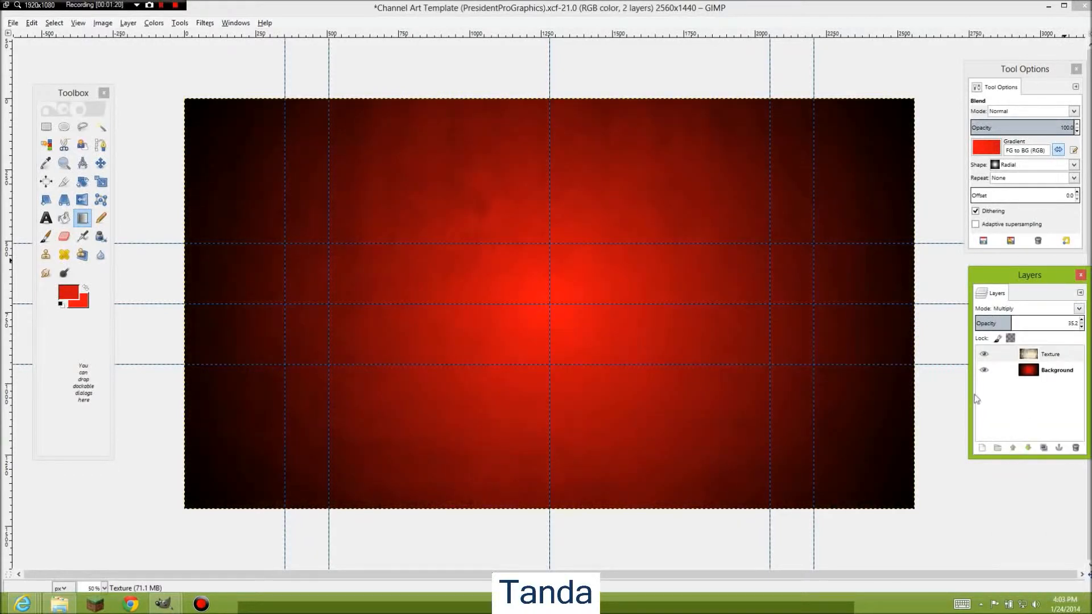
left_click(1034, 325)
left_click(1034, 324)
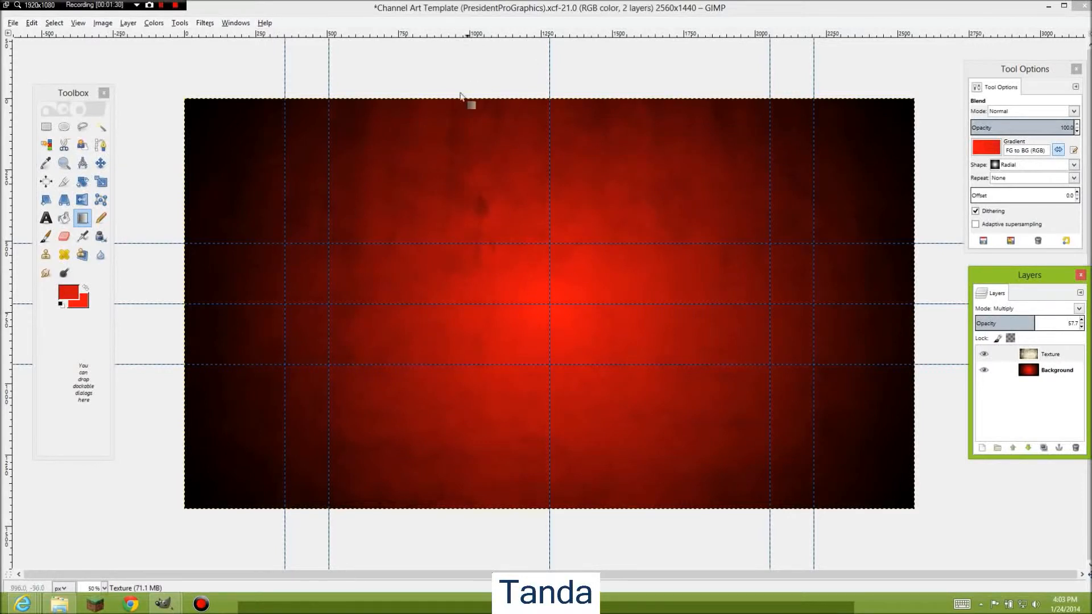
Step: Add Panda Picture Thingie.png from the Pictures folder to the channel art as a new layer
left_click(280, 9)
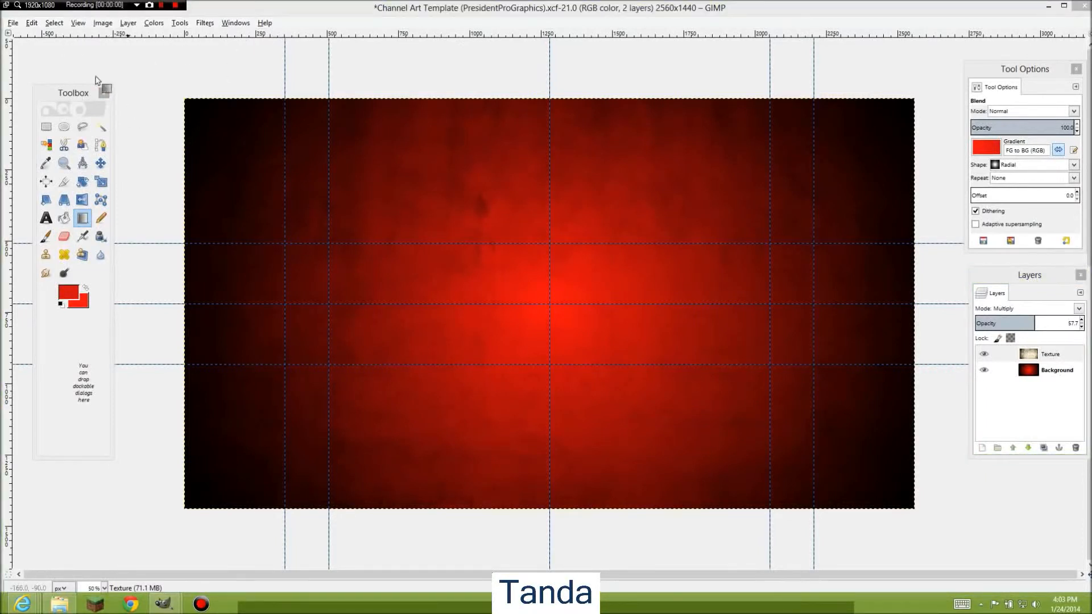
left_click(16, 24)
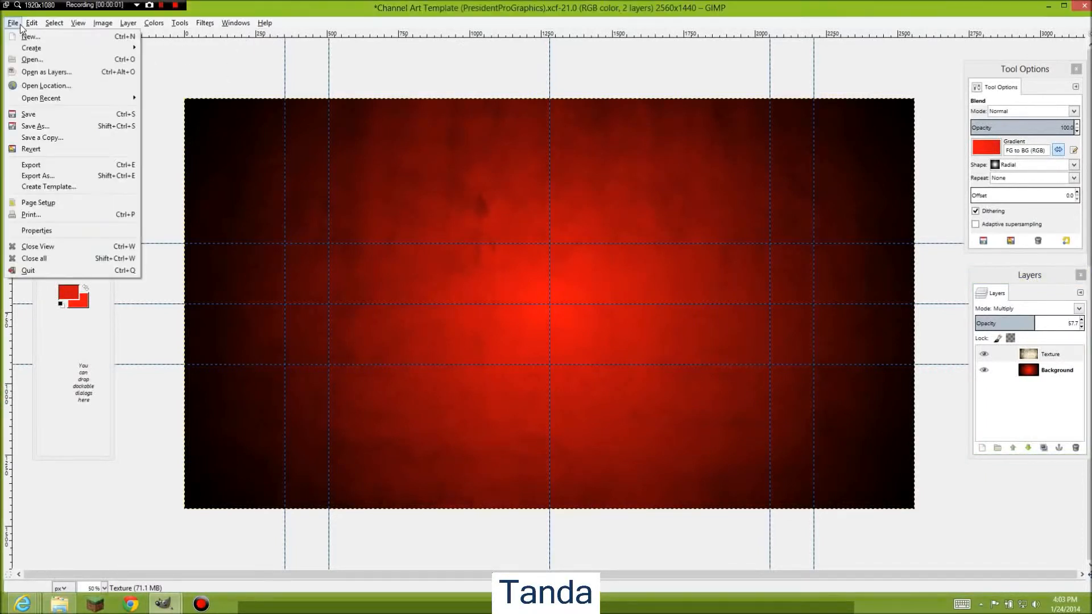
left_click(32, 73)
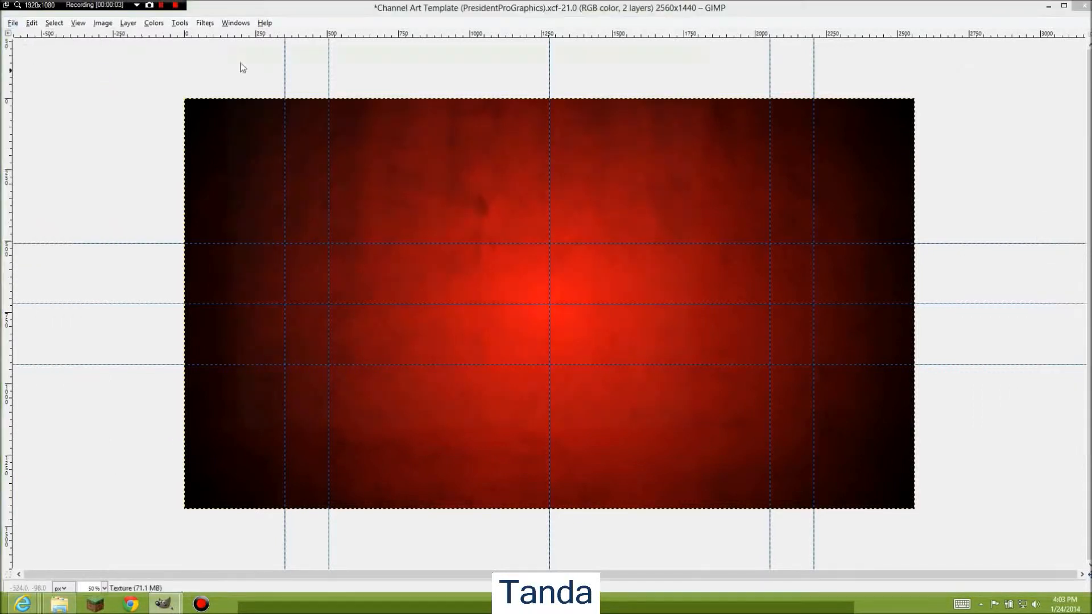
left_click(249, 200)
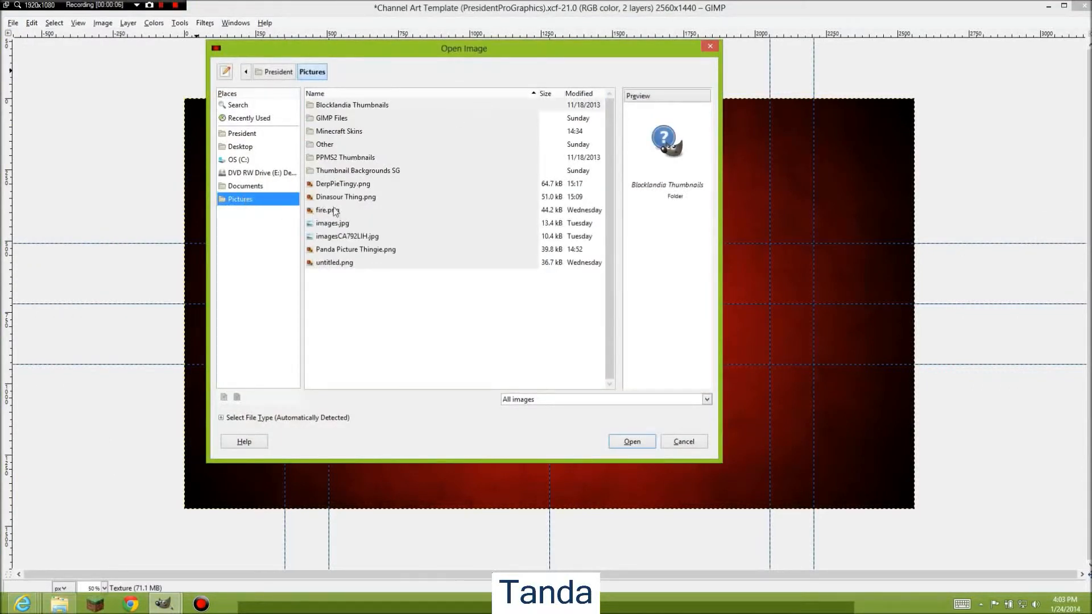
left_click(350, 251)
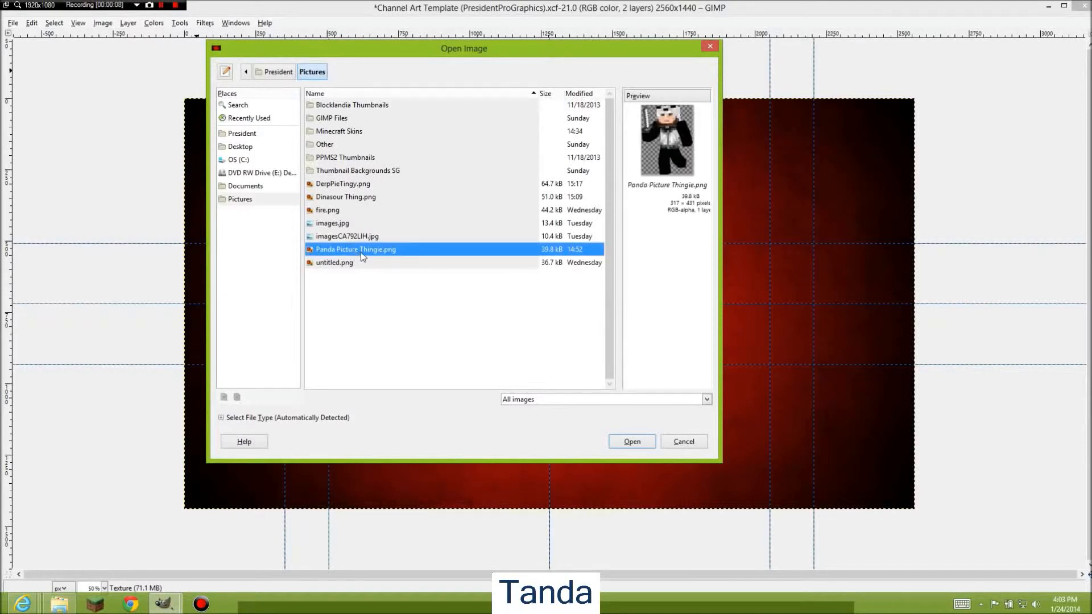
double_click(360, 252)
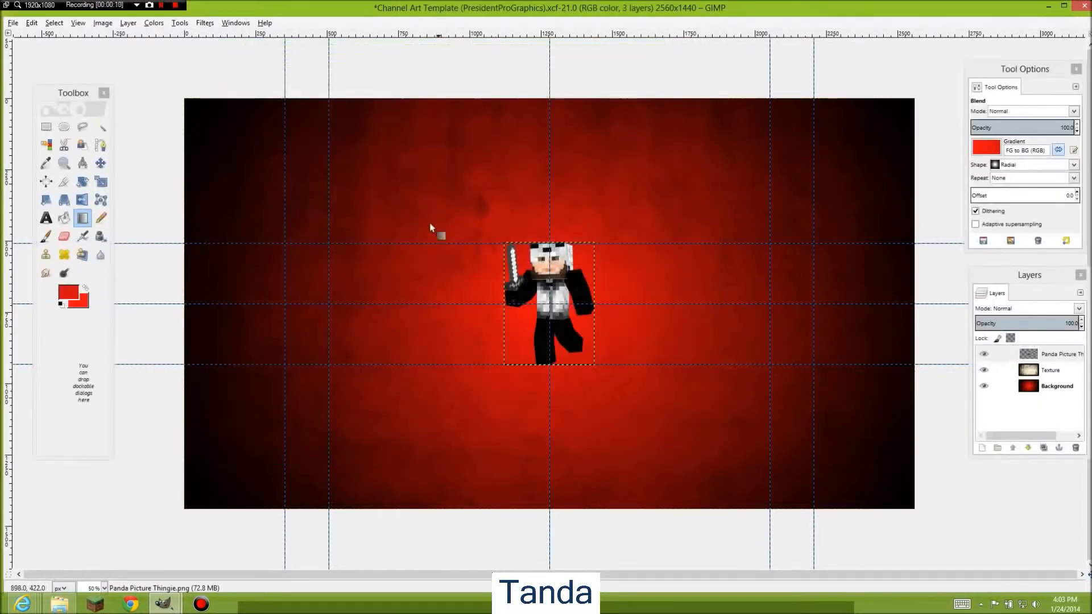
Step: Move the panda character layer slightly down so its top edge meets the upper horizontal guide
key("1")
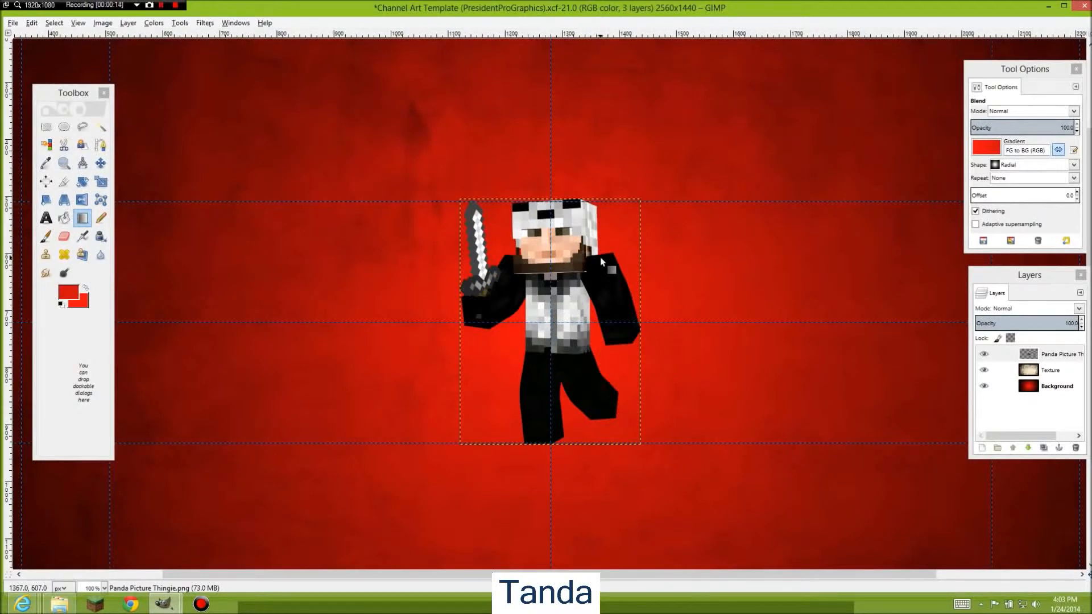
key("m")
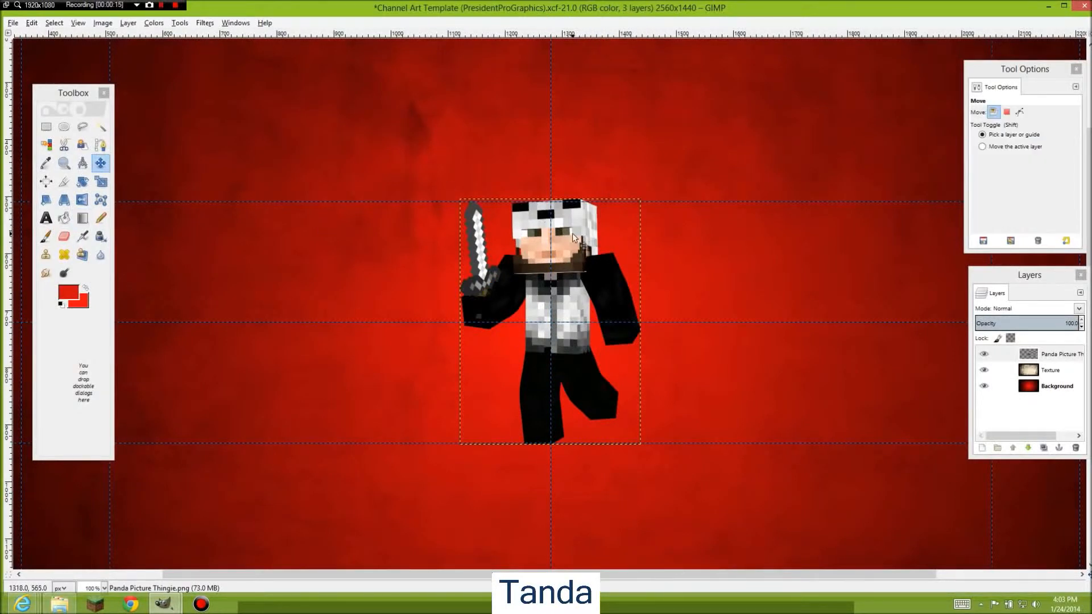
left_click_drag(573, 238, 572, 237)
key("ctrl")
key("ctrl")
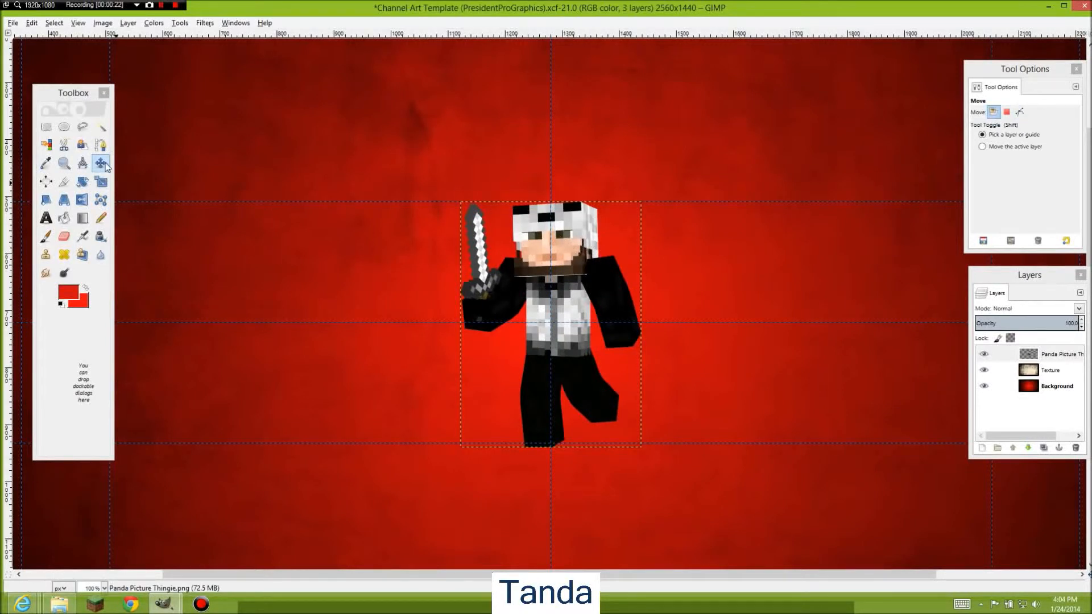
Step: Examine how the panda character's head and feet line up with the upper and lower horizontal guides
scroll(542, 250, "up", 1, "ctrl")
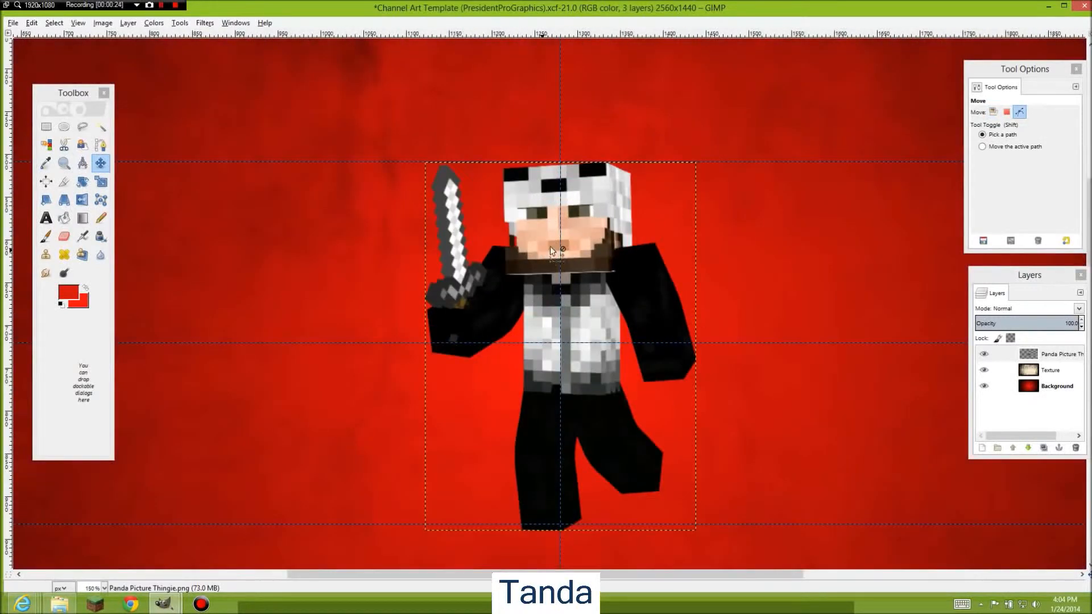
scroll(646, 142, "up", 2, "ctrl")
scroll(596, 199, "up", 2, "ctrl")
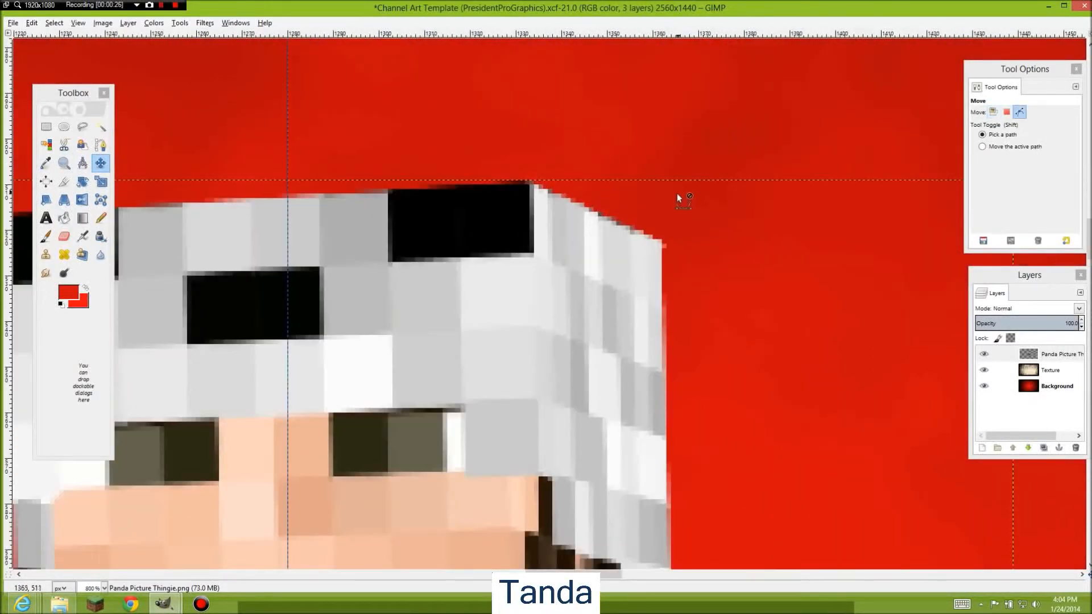
scroll(759, 197, "down", 1, "ctrl")
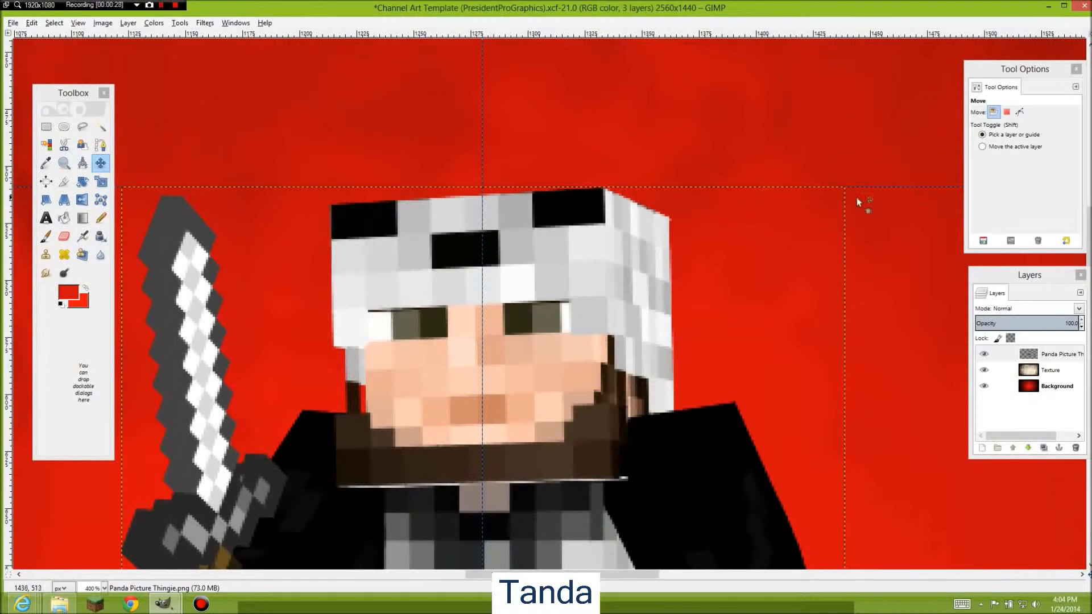
scroll(758, 220, "down", 4, "ctrl")
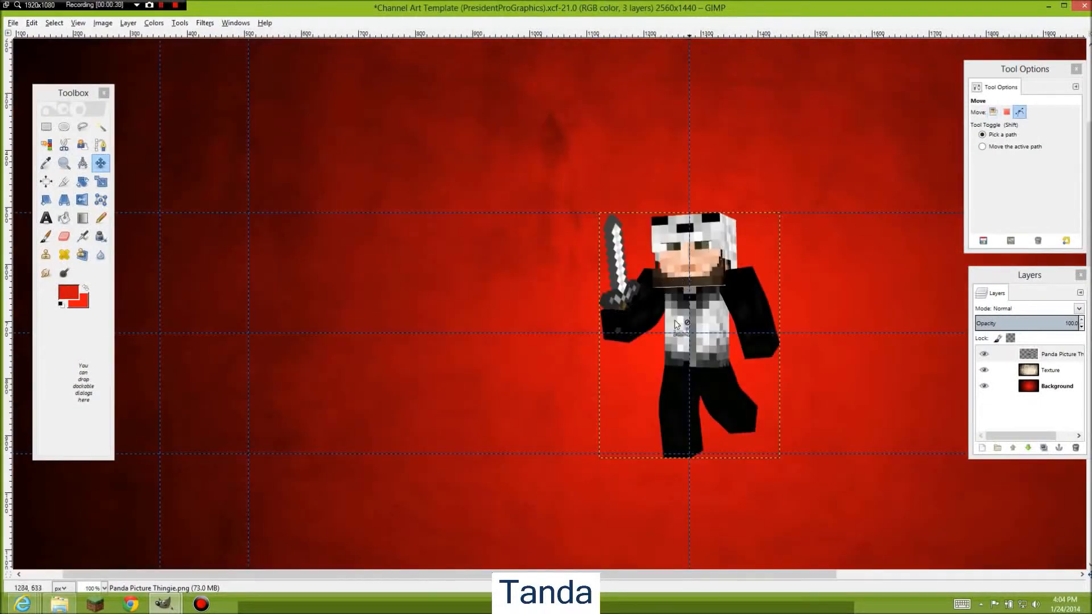
scroll(642, 485, "up", 3, "ctrl")
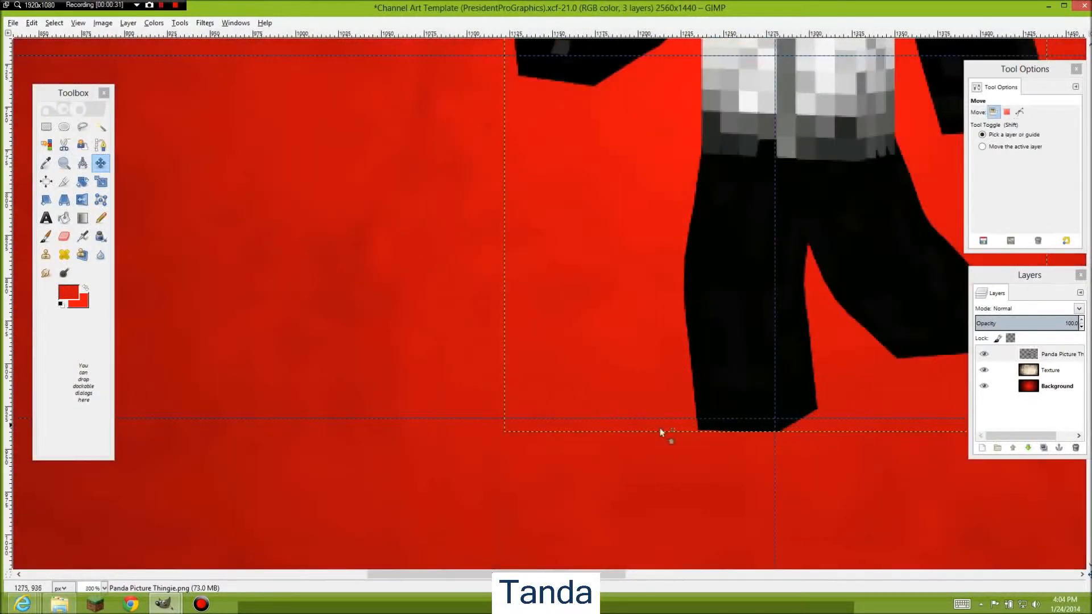
scroll(734, 432, "down", 3, "ctrl")
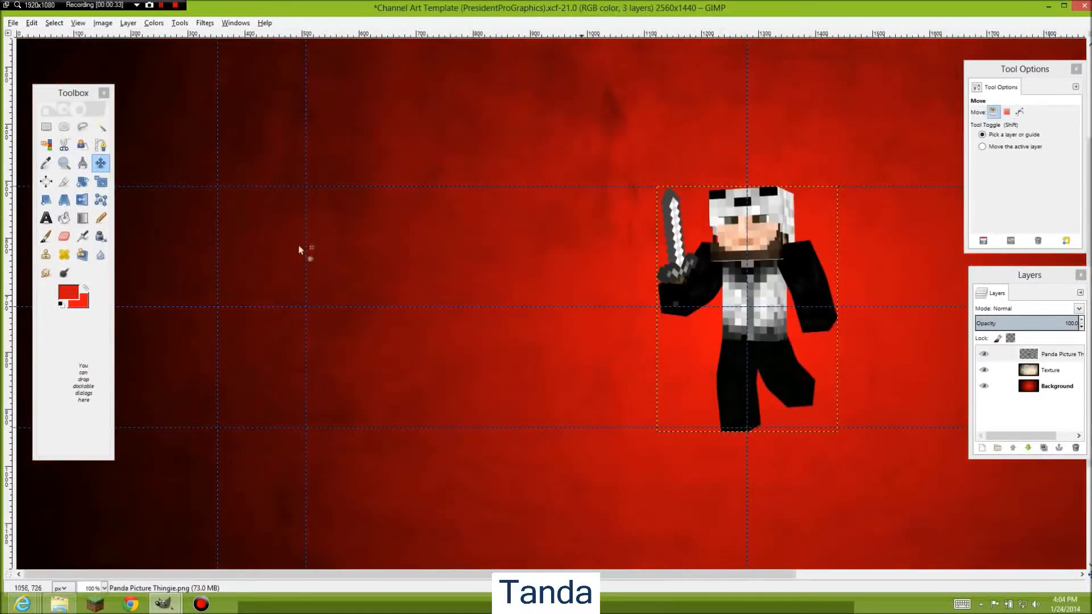
left_click(101, 182)
left_click(761, 250)
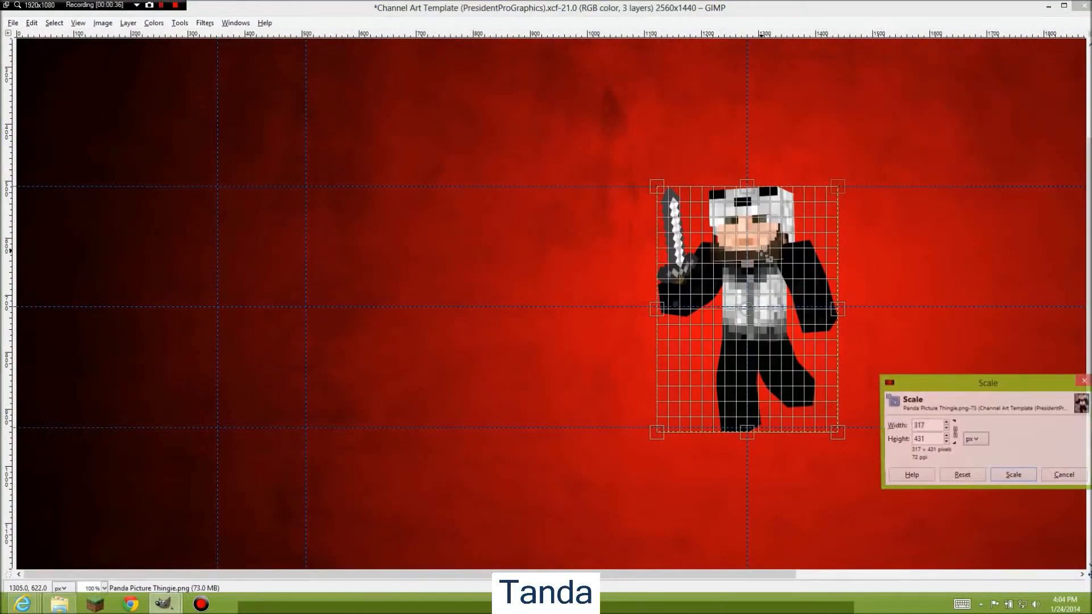
left_click(945, 443)
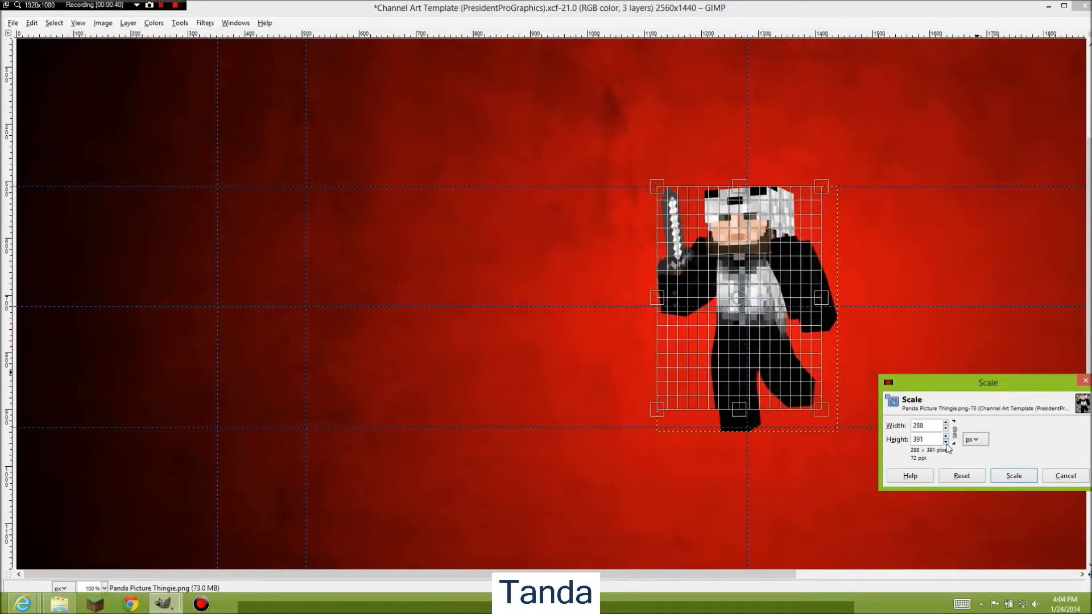
left_click(1065, 475)
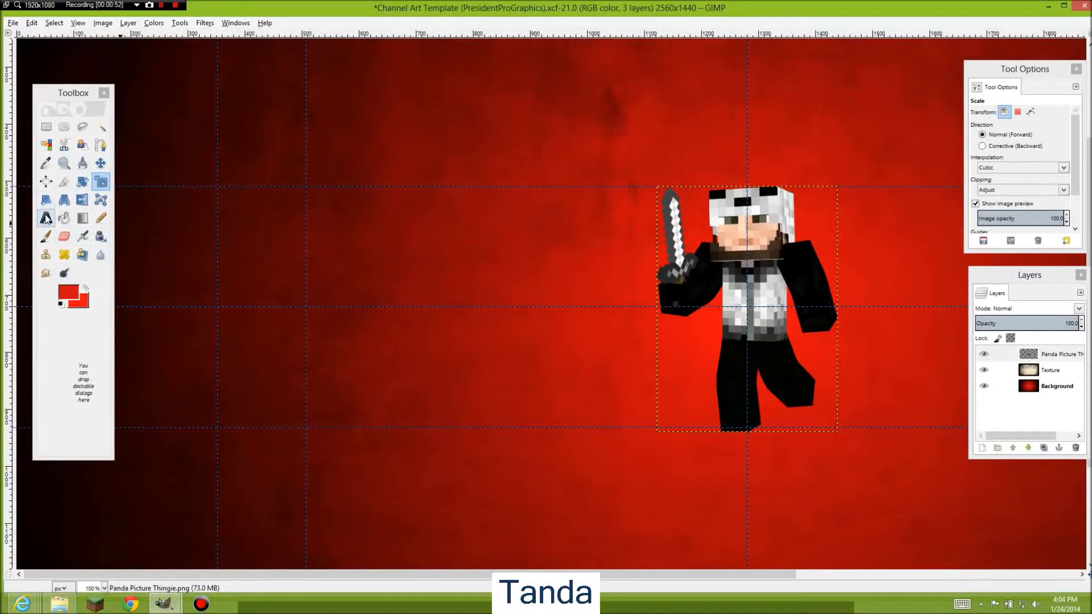
Step: Add the text "PresidentPro" in 18 px Sans beside the character, just below the middle horizontal guide
left_click(46, 218)
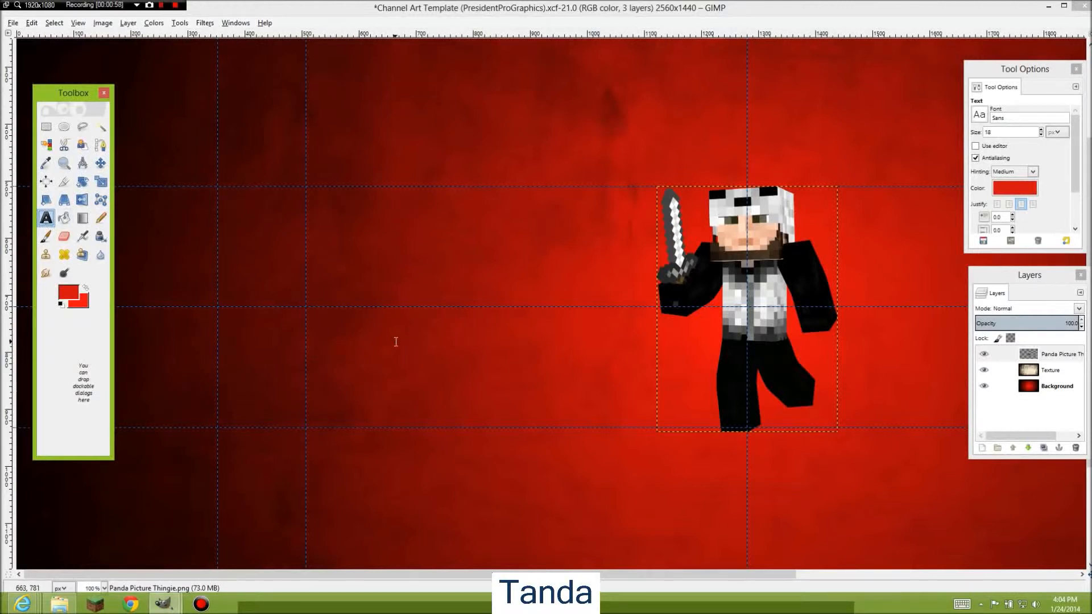
left_click(392, 339)
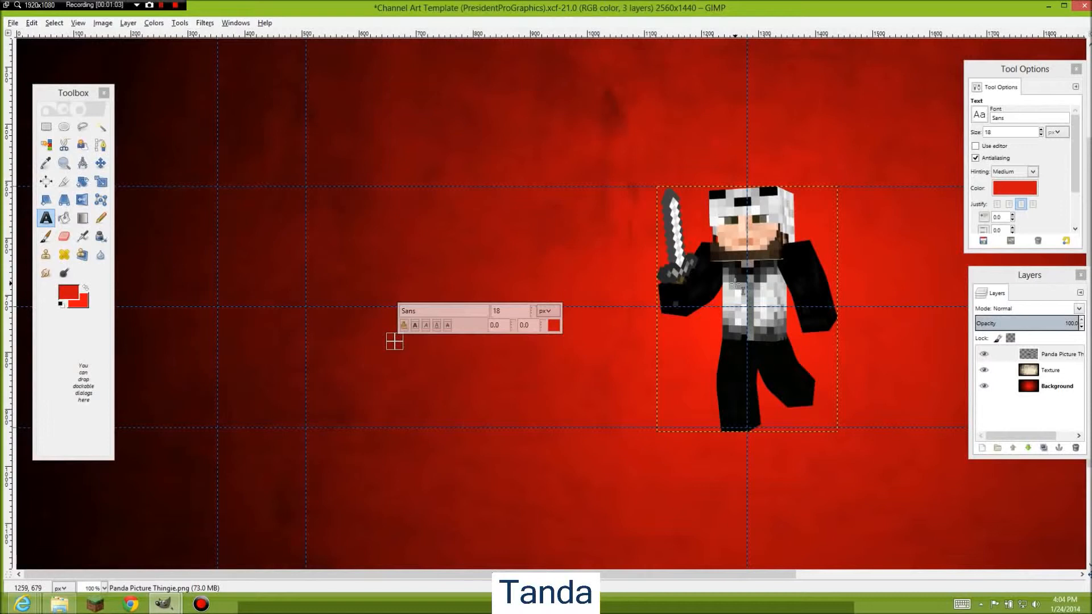
type("PresidentPro")
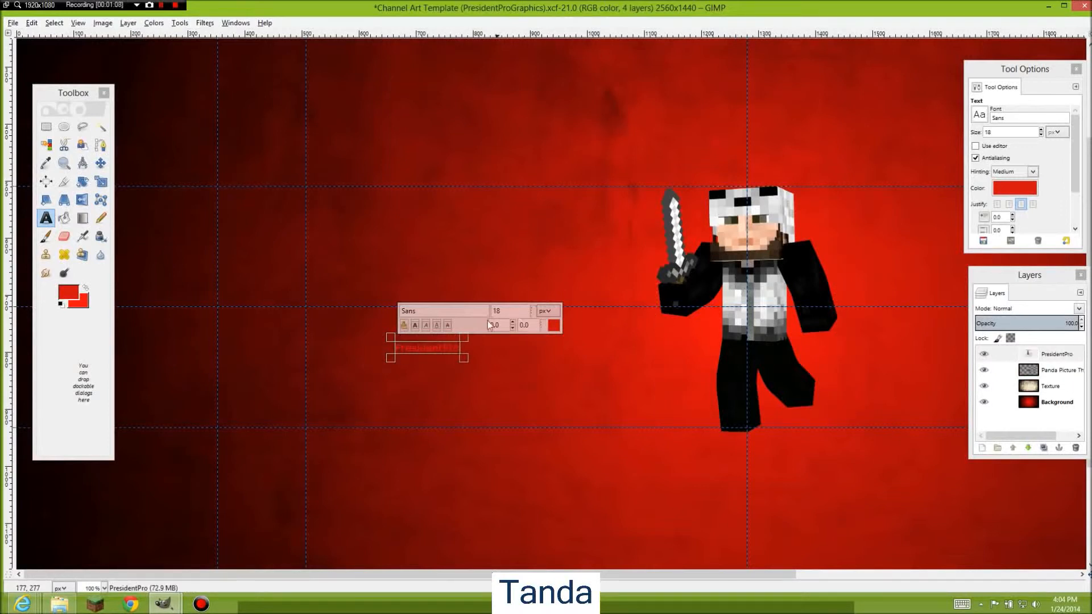
Step: Resize the PresidentPro text box to about 1546 x 110 px, spanning the two inner vertical guides
left_click_drag(391, 338, 302, 338)
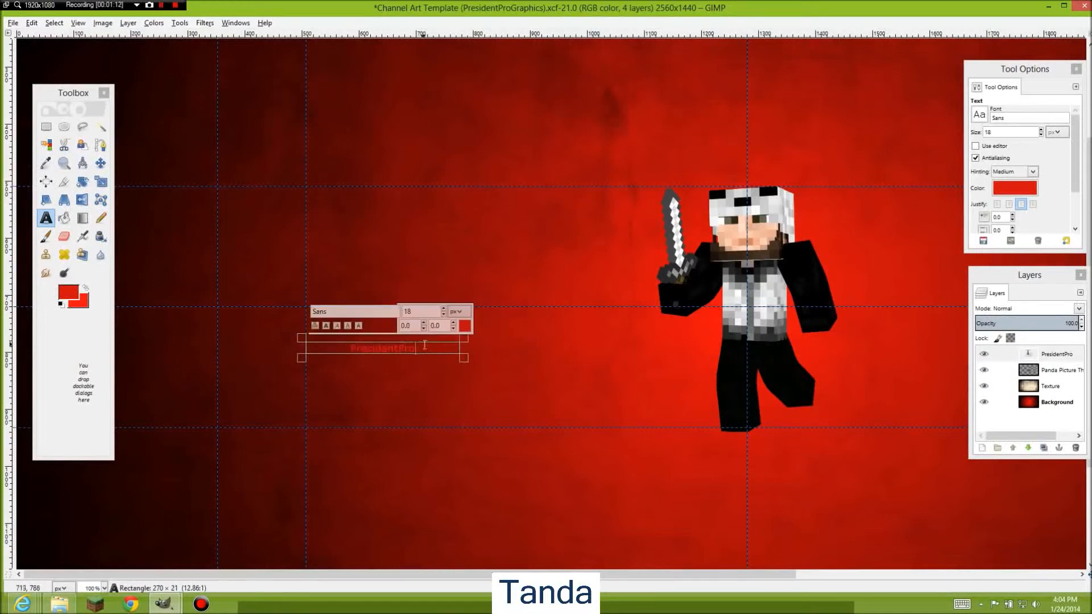
left_click_drag(371, 354, 374, 406)
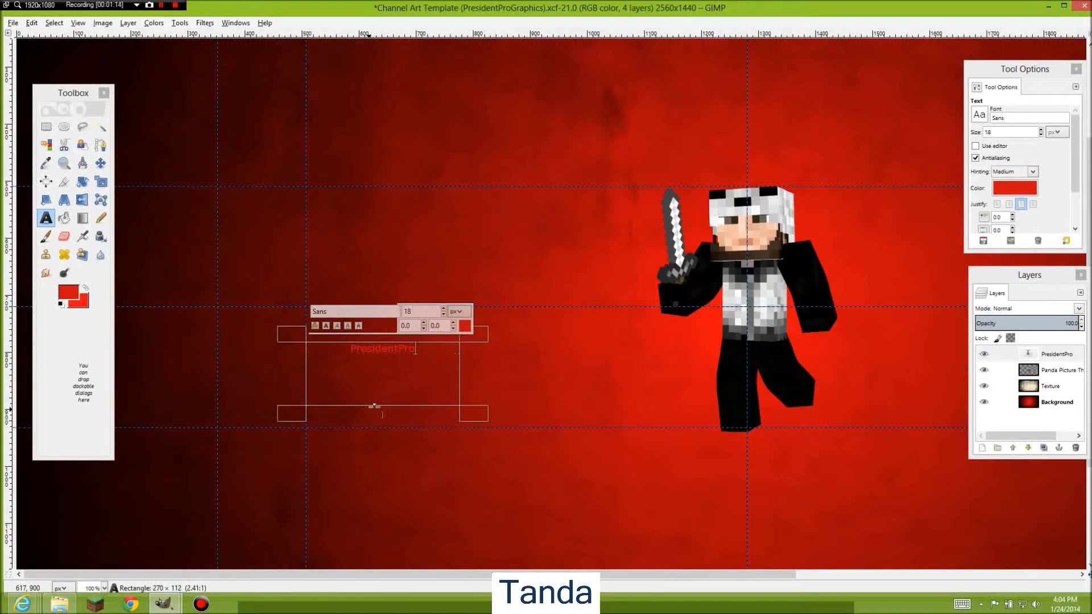
scroll(556, 356, "down", 4)
scroll(555, 341, "up", 2)
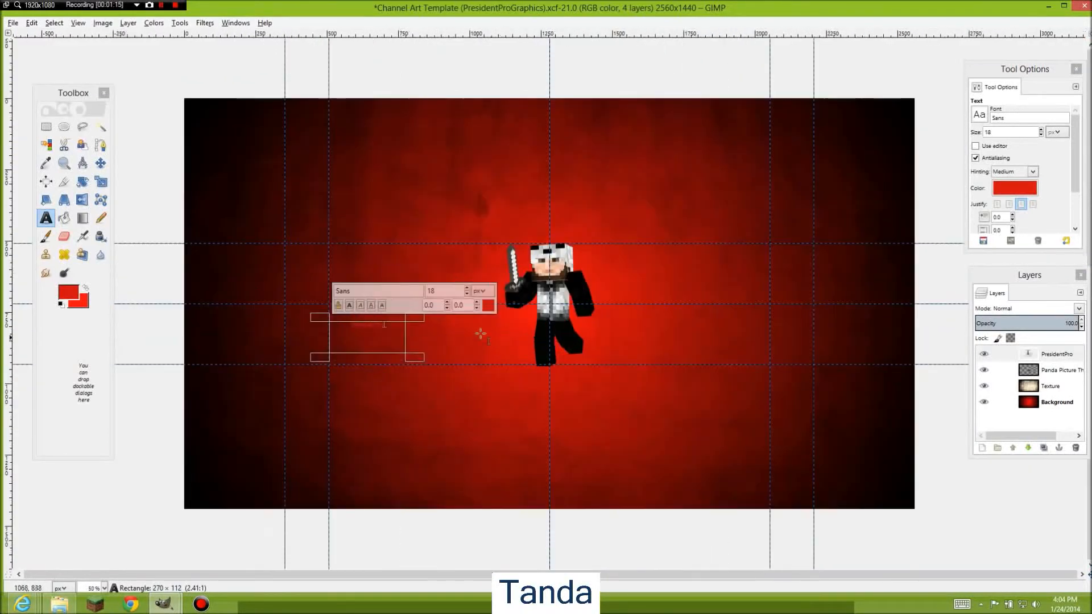
left_click_drag(597, 334, 781, 323)
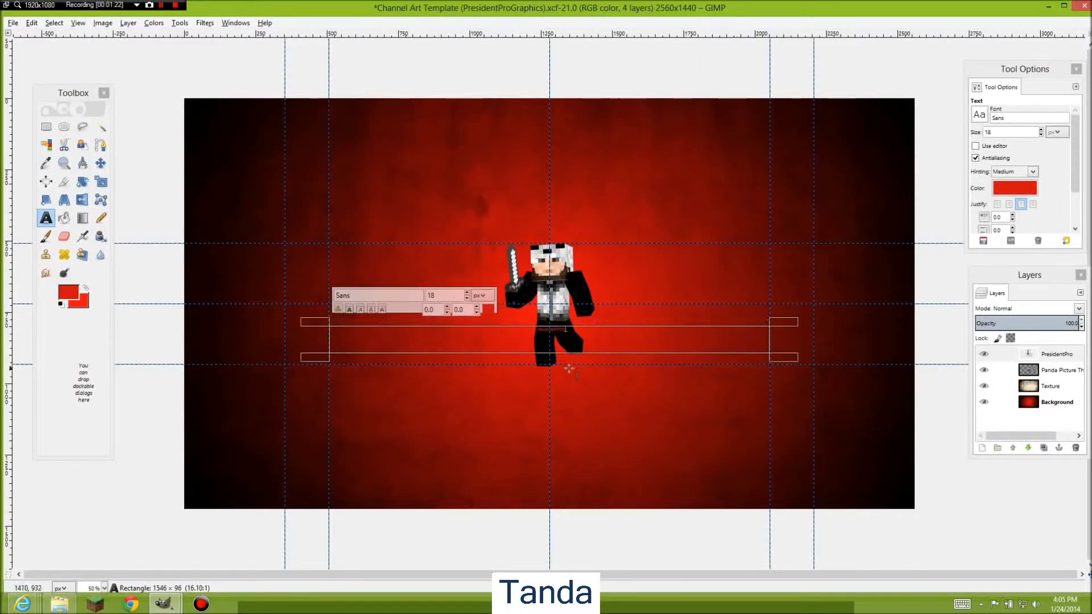
left_click_drag(542, 357, 542, 361)
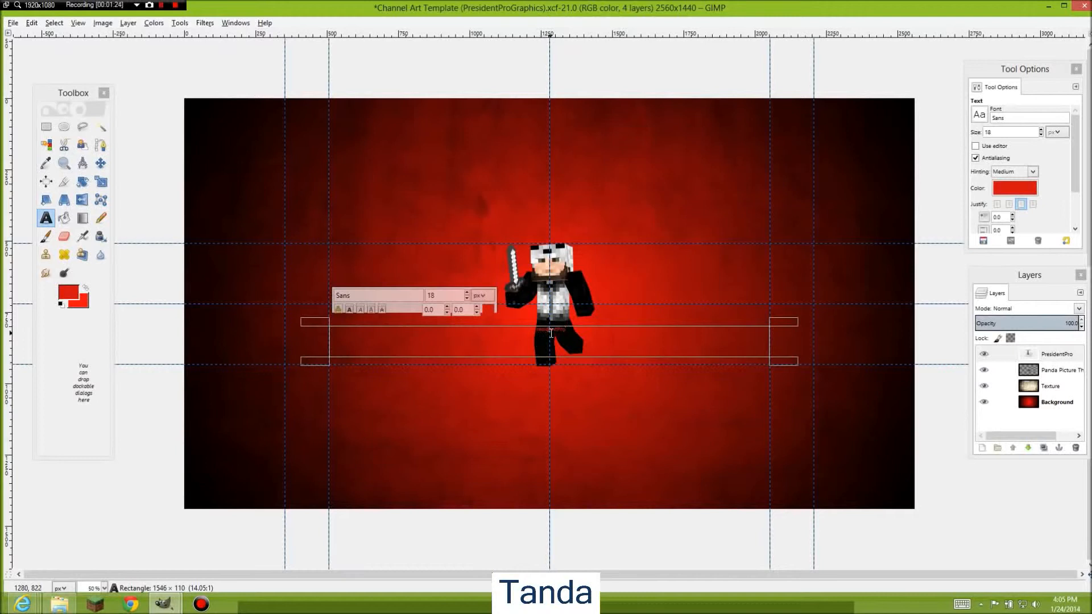
Step: Set the PresidentPro text size to 92 px and extend its text box to about 116 px high
double_click(550, 333)
left_click_drag(468, 294, 467, 294)
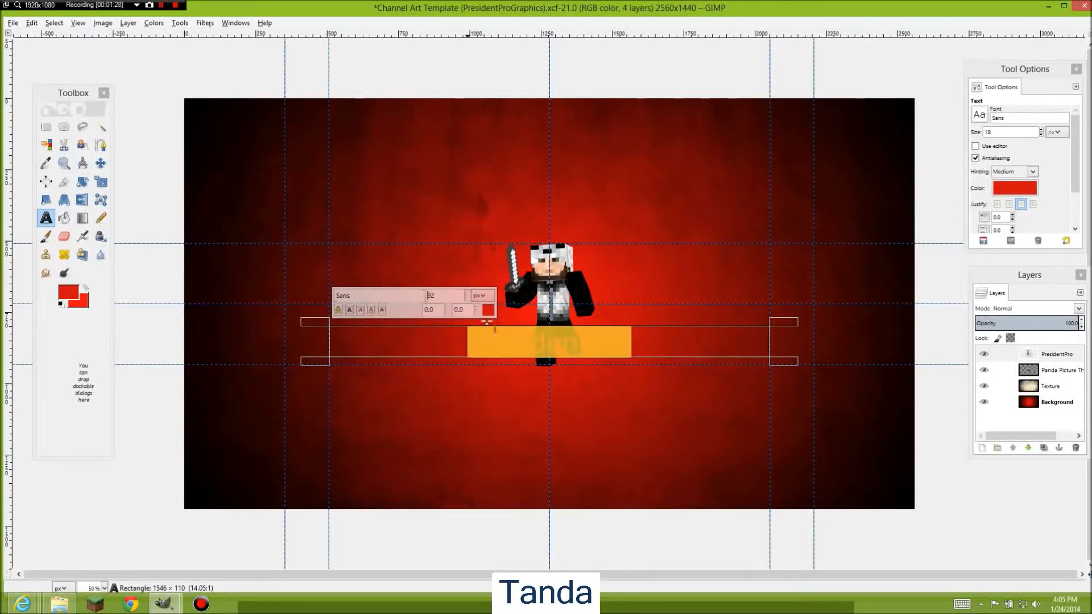
left_click(550, 364)
left_click_drag(544, 361, 545, 364)
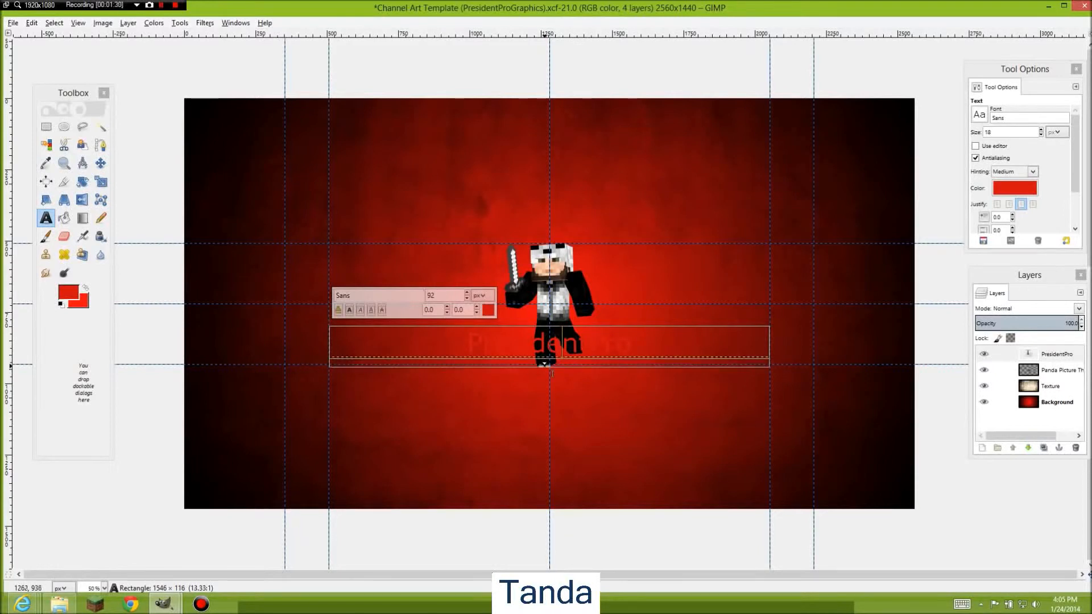
Step: Set the PresidentPro text size to 95 px
double_click(546, 345)
left_click(468, 292)
left_click(467, 293)
left_click(468, 292)
left_click(573, 347)
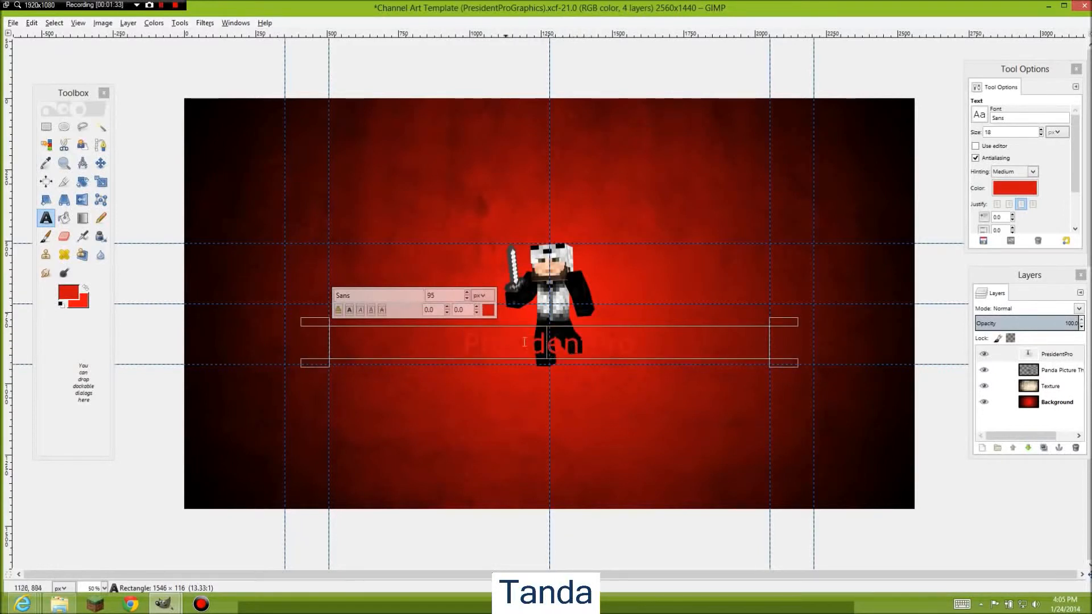
Step: Change the font of the whole PresidentPro text to Komika Axis
double_click(666, 339)
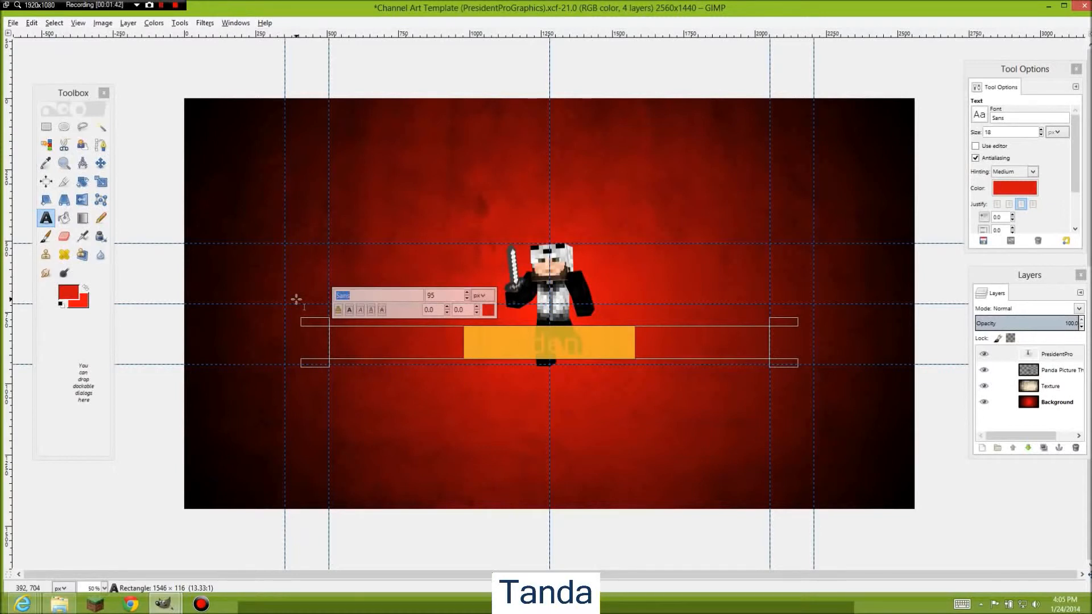
type("Komika Axis")
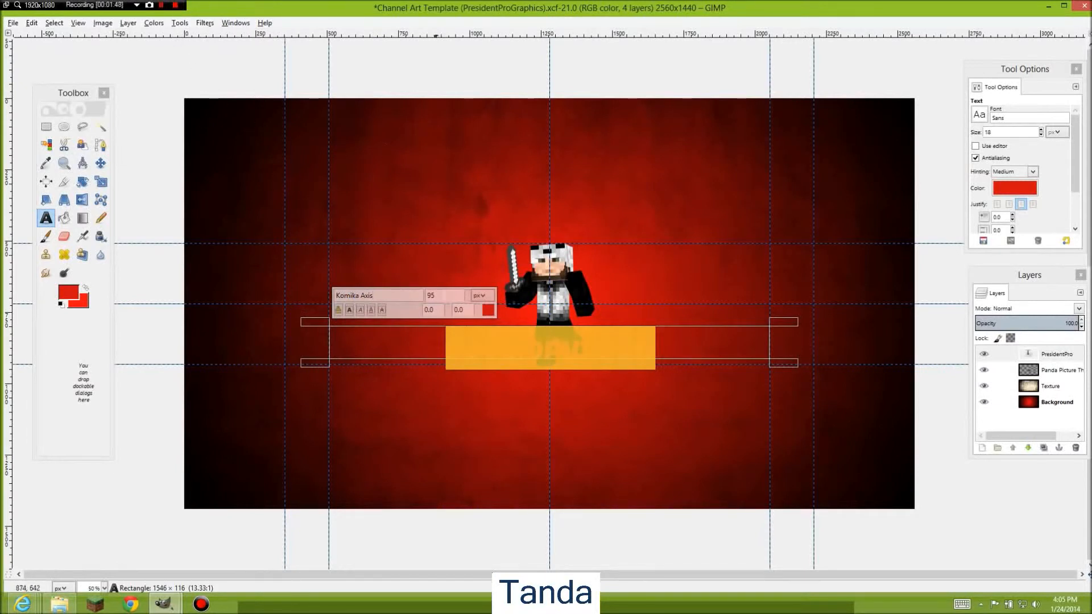
left_click(473, 333)
Step: Extend the PresidentPro text box downward and upward to about 196 px high, raising the lettering slightly
left_click_drag(498, 370, 500, 379)
left_click(503, 337)
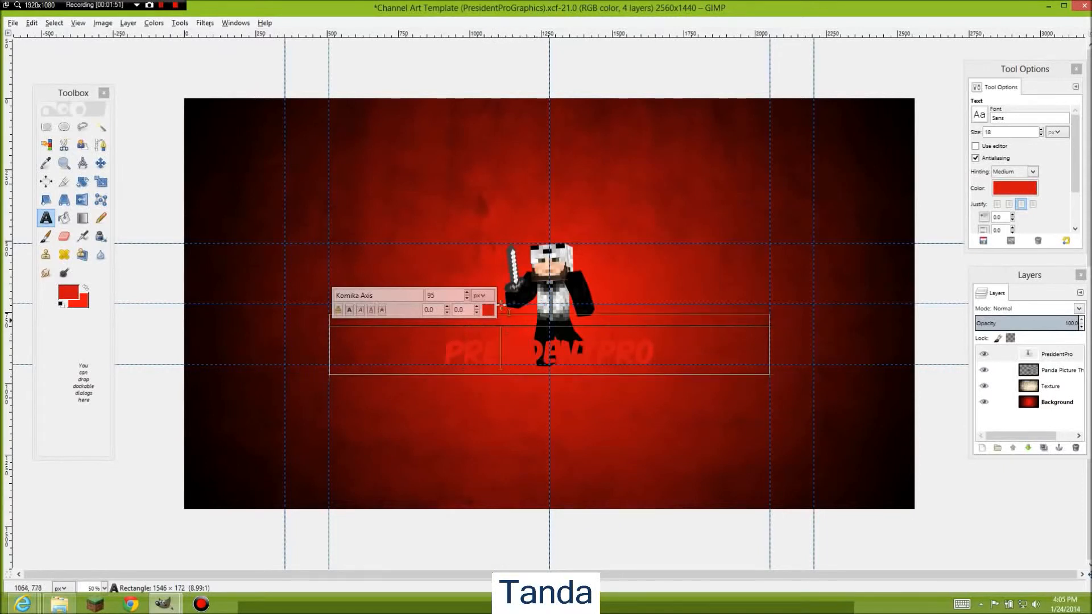
key("ctrl+a")
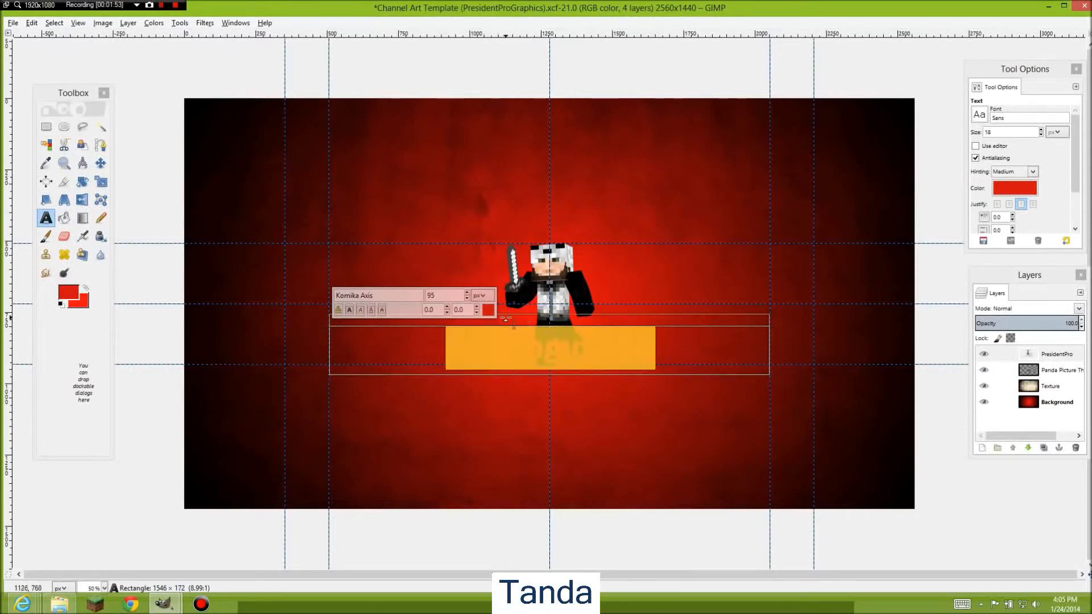
left_click_drag(541, 317, 543, 310)
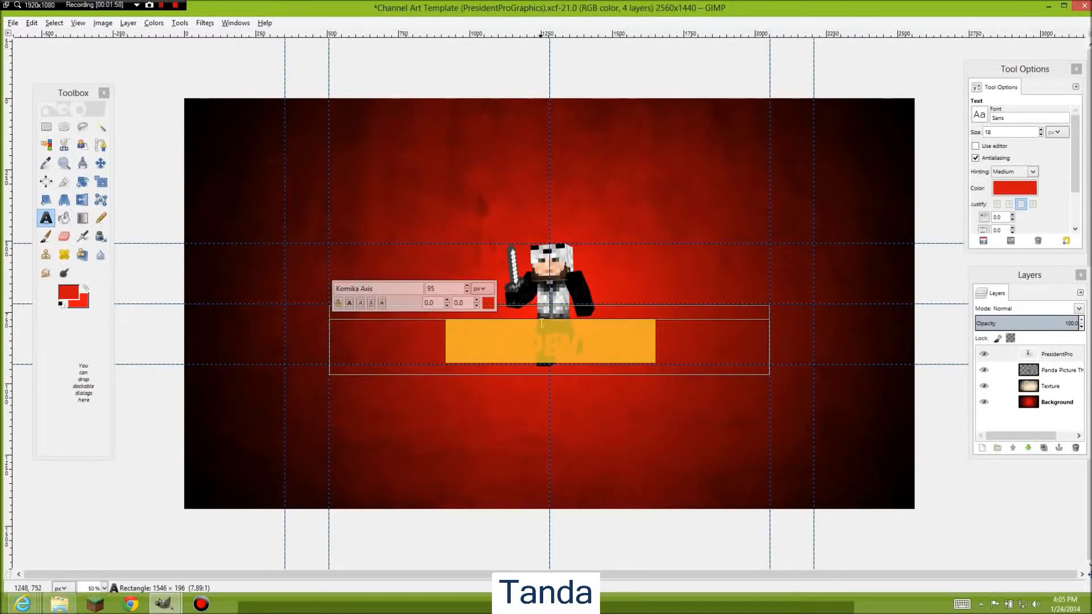
left_click(544, 348)
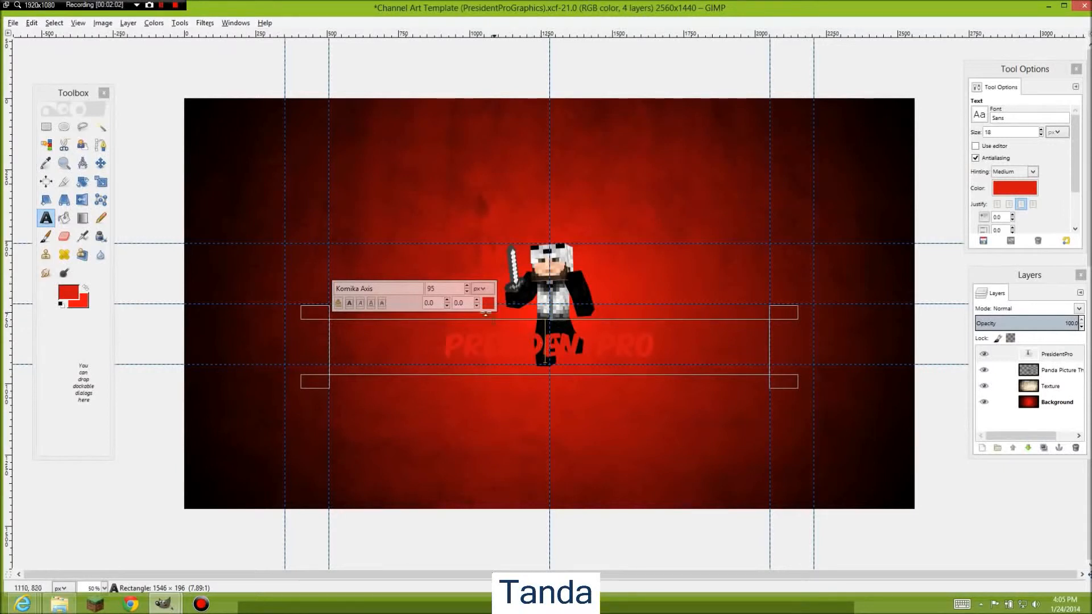
Step: Recolor the whole PresidentPro text black
key("ctrl+a")
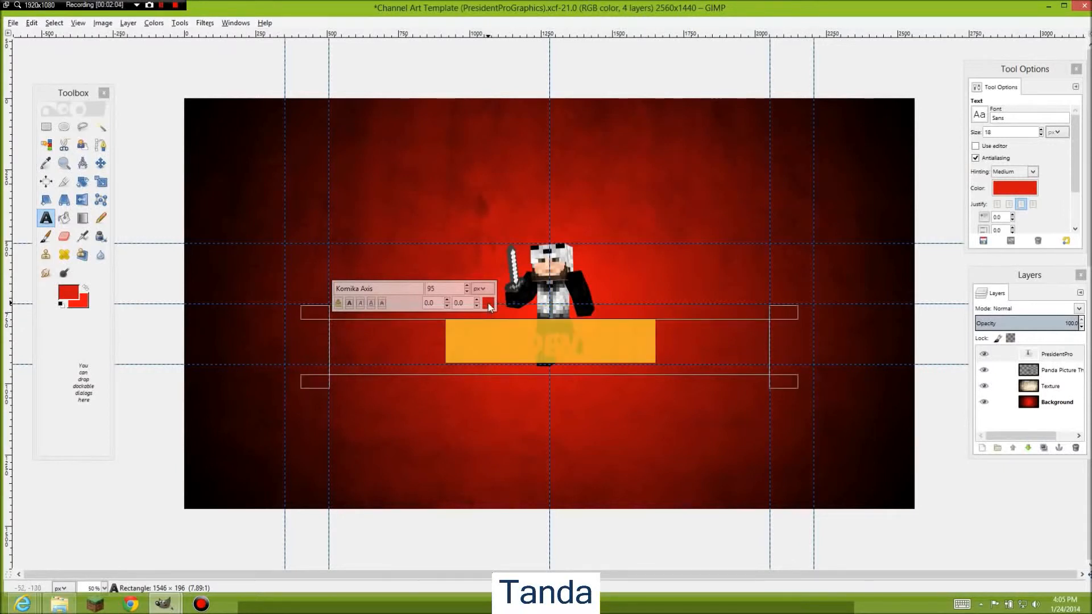
left_click(488, 302)
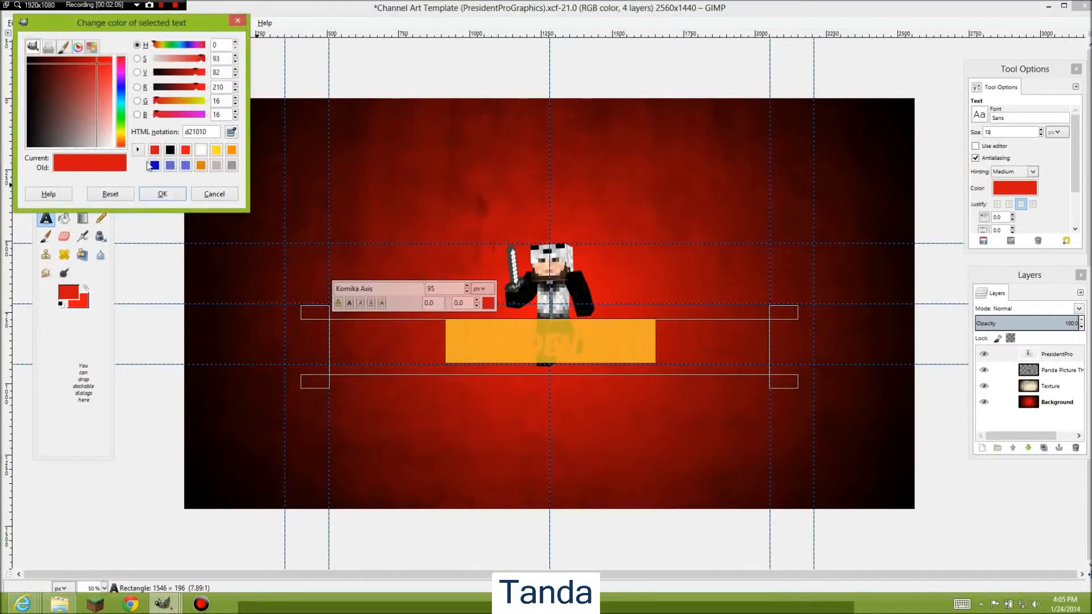
left_click(170, 149)
left_click(162, 194)
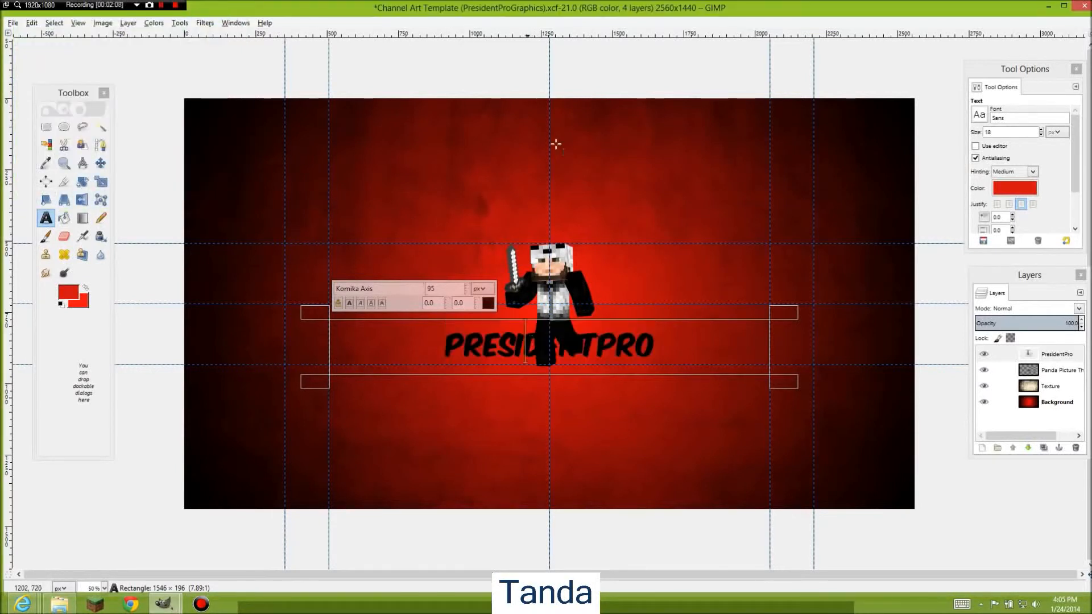
Step: Select the outline of the PresidentPro lettering from its layer's alpha and shrink the selection to leave a thin black border
left_click(1042, 359)
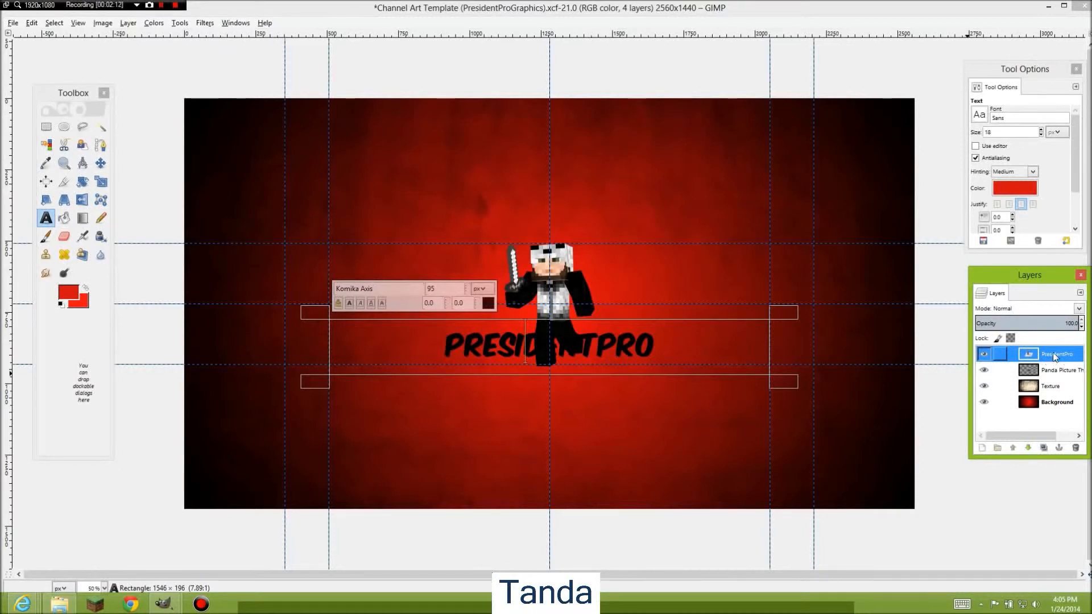
right_click(1057, 350)
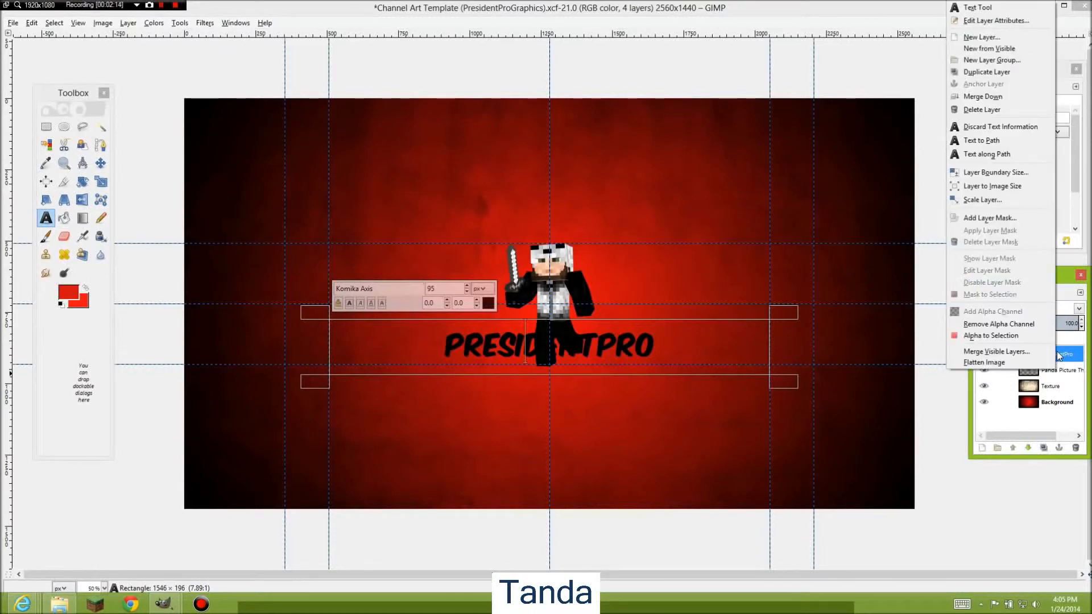
left_click(980, 327)
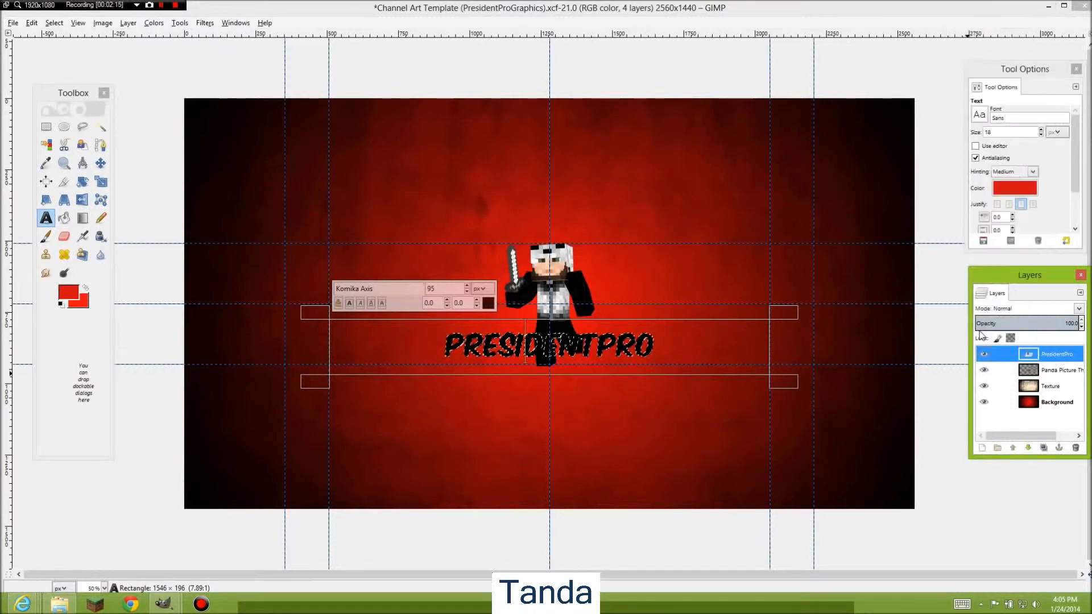
left_click(54, 23)
left_click(71, 158)
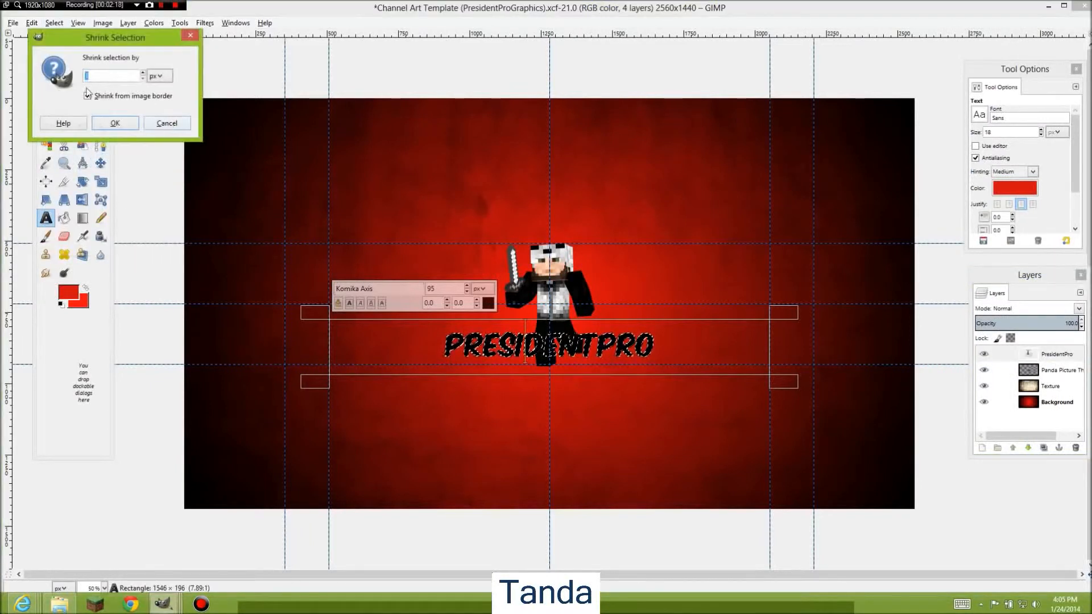
left_click(115, 123)
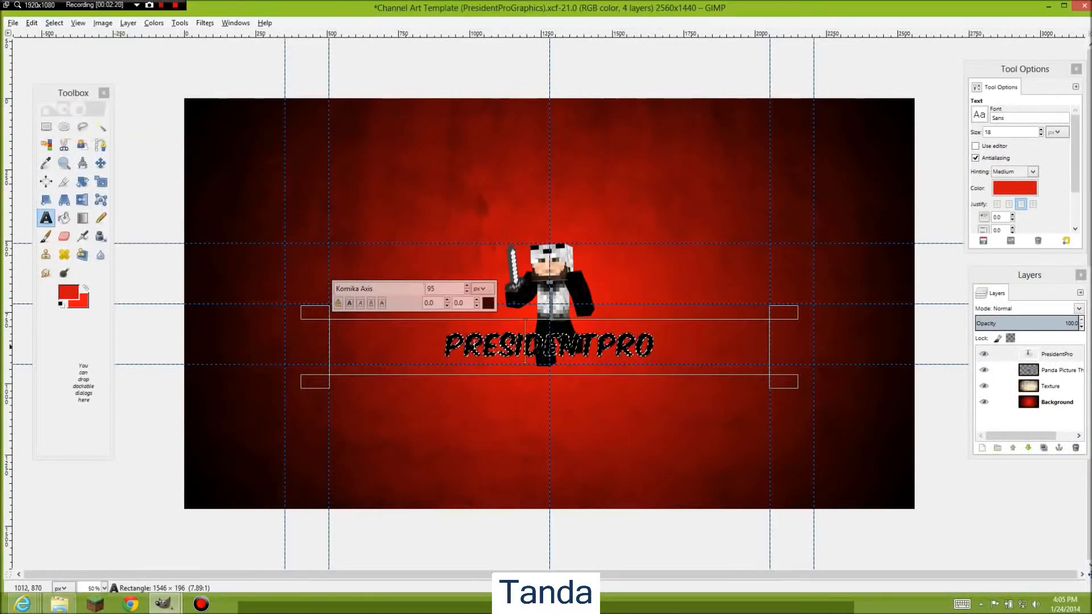
Step: Set up the Blend tool's colors with orange ff9000 as foreground and yellow ffdd23 as background
left_click(83, 218)
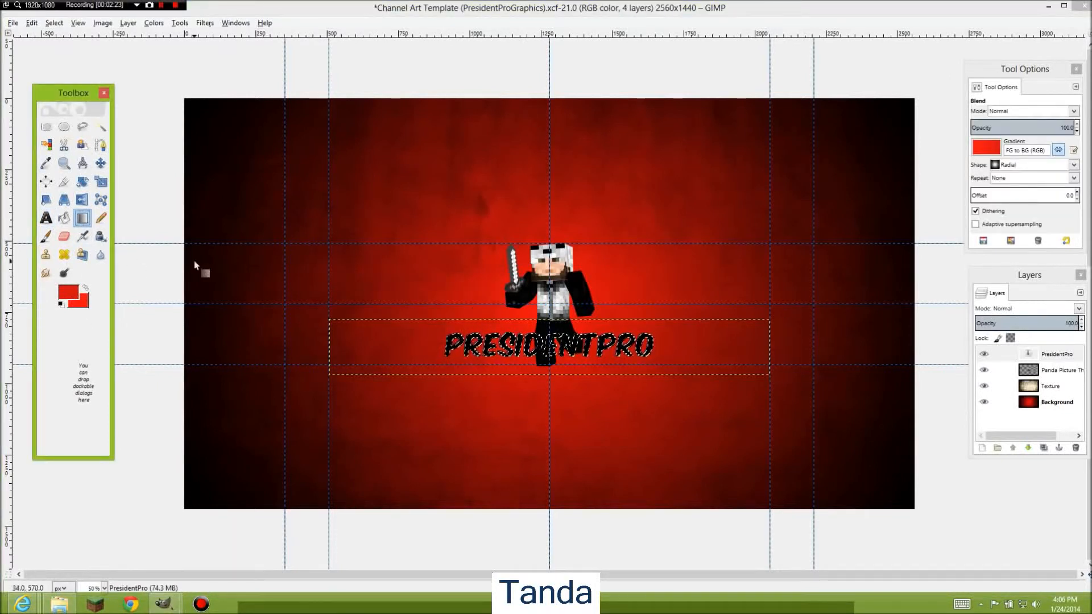
left_click(73, 293)
left_click(309, 203)
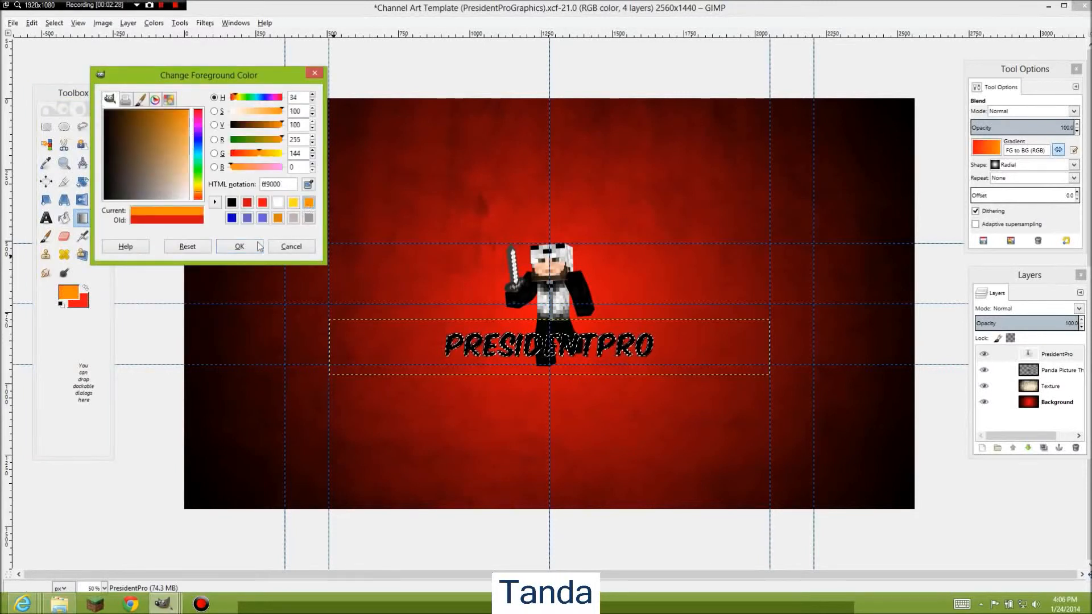
left_click(239, 246)
left_click(80, 301)
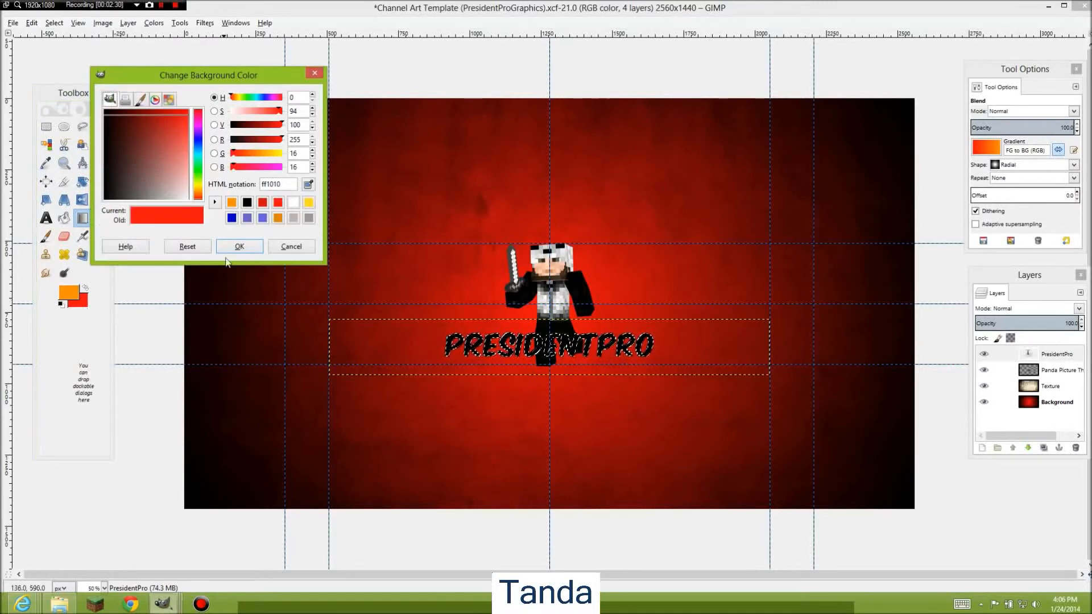
left_click(308, 204)
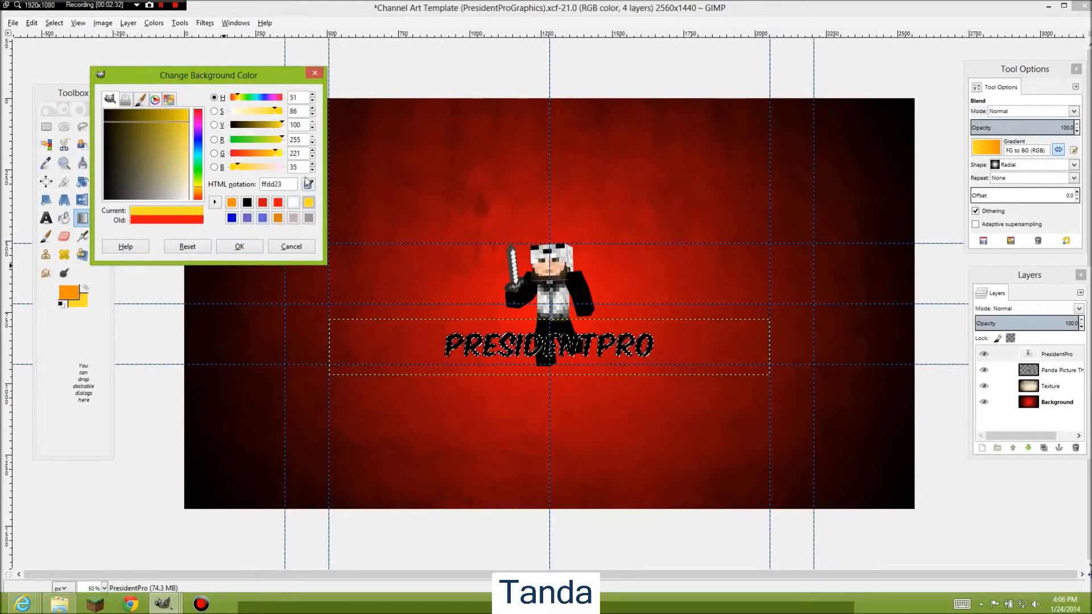
left_click(240, 247)
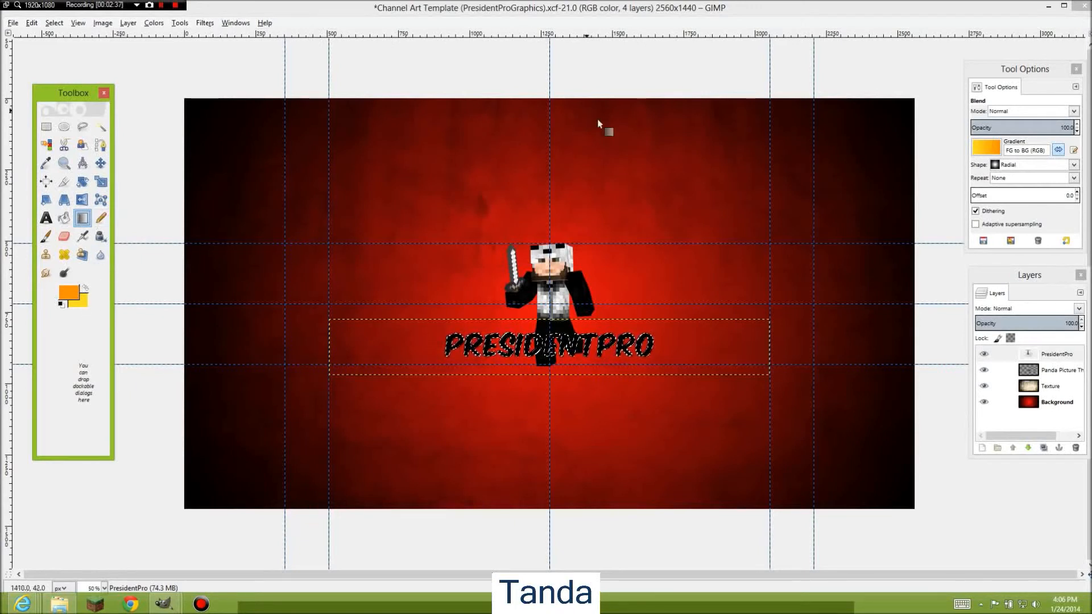
Step: Set the gradient shape to Bi-linear and fill the selected lettering with a horizontal yellow-orange gradient from its center outward
left_click_drag(1015, 70, 1001, 57)
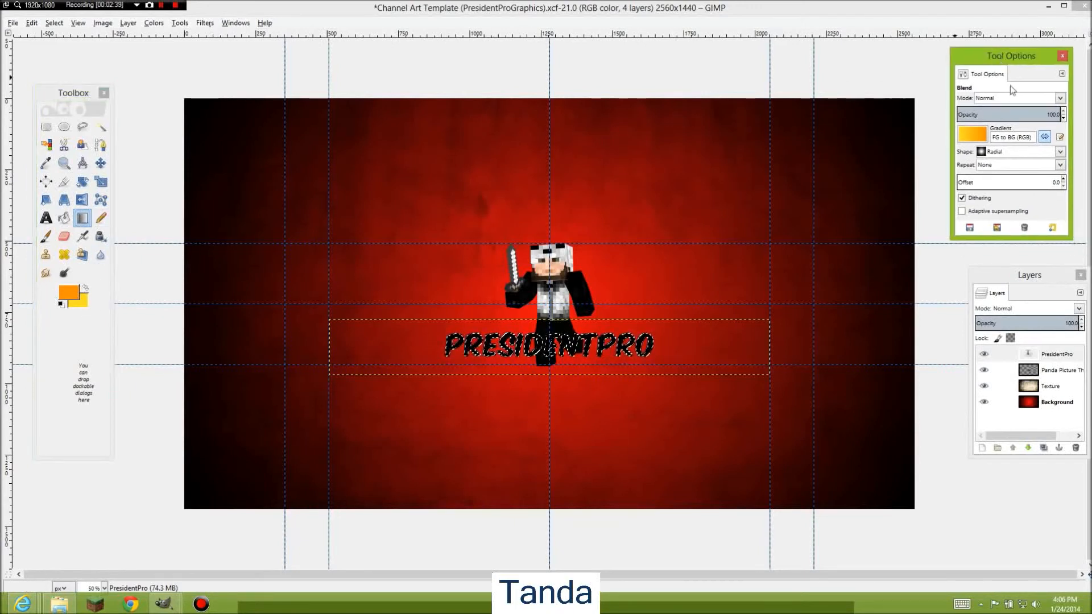
left_click(1010, 152)
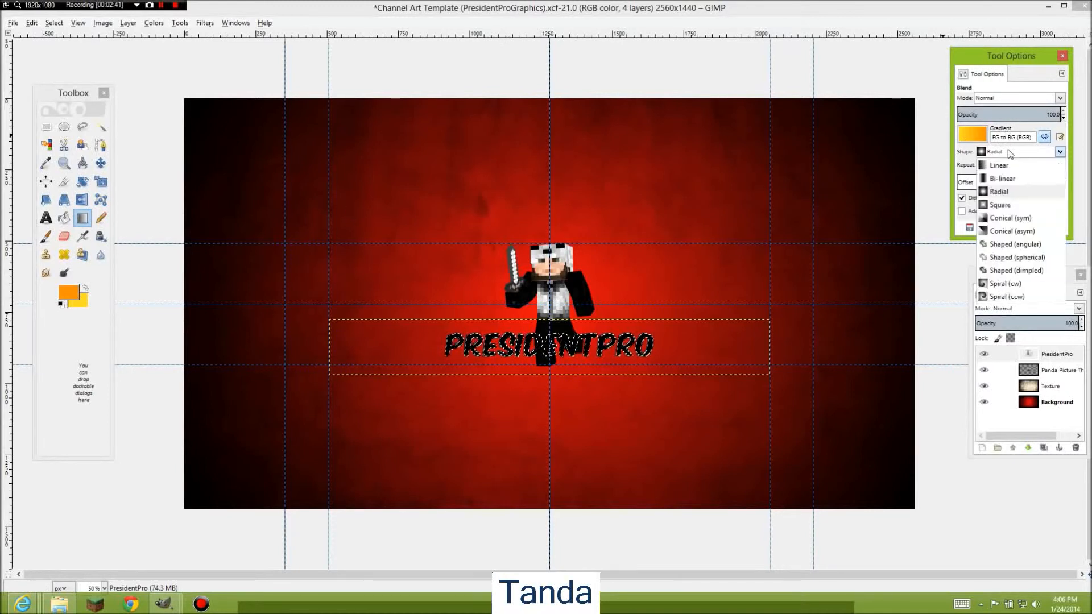
left_click(1001, 179)
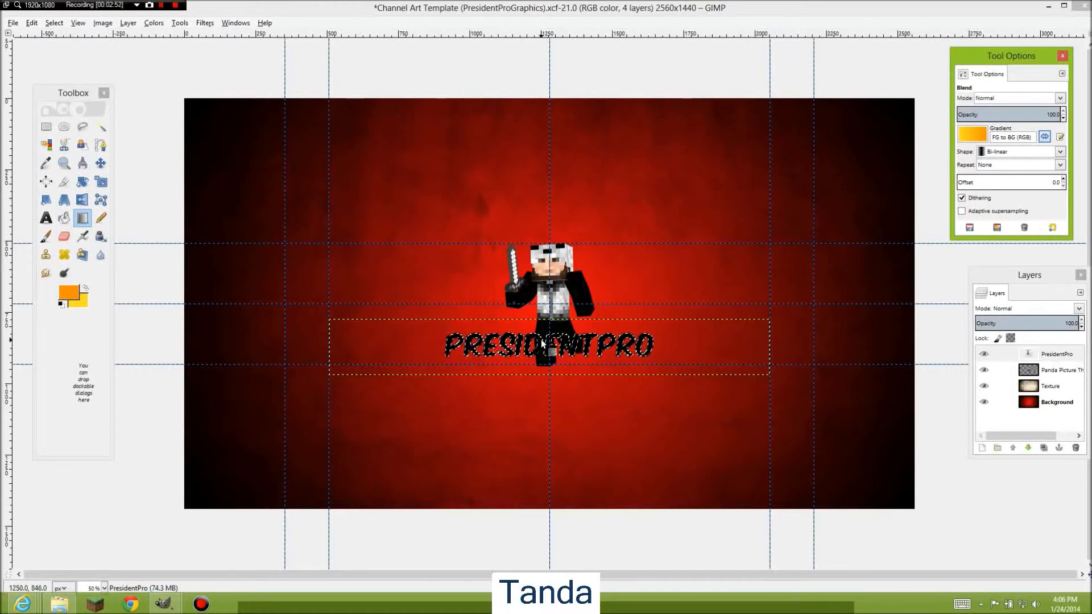
left_click_drag(547, 343, 664, 343)
left_click_drag(549, 349, 667, 344)
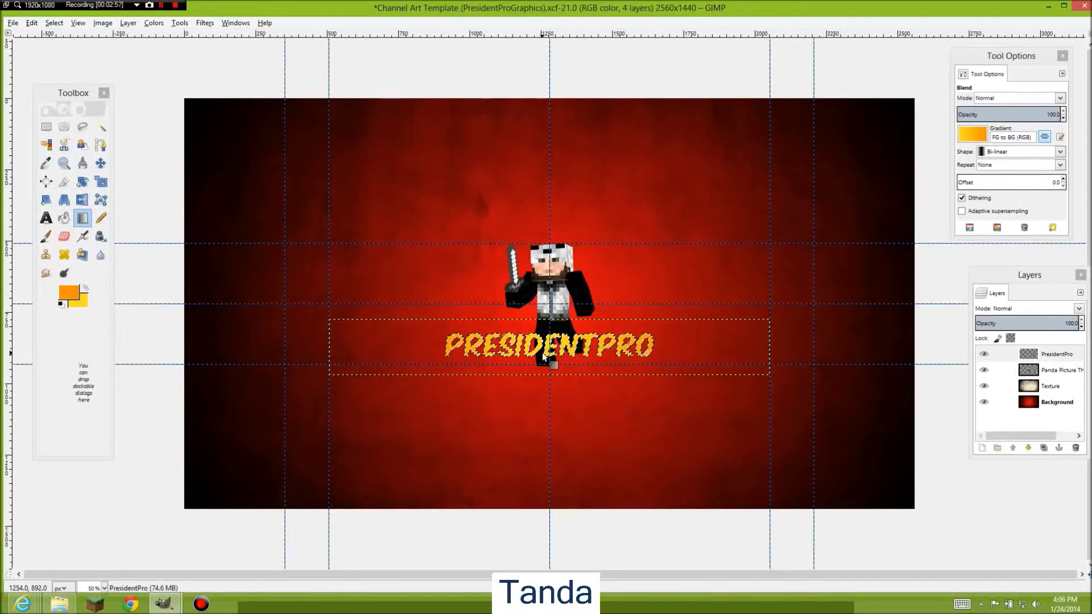
Step: Refill the PresidentPro lettering with a vertical Bi-linear gradient running from yellow at the letter tops to orange at their bases
scroll(543, 356, "up", 3)
left_click_drag(557, 335, 916, 335)
left_click_drag(561, 334, 793, 336)
left_click_drag(557, 328, 562, 364)
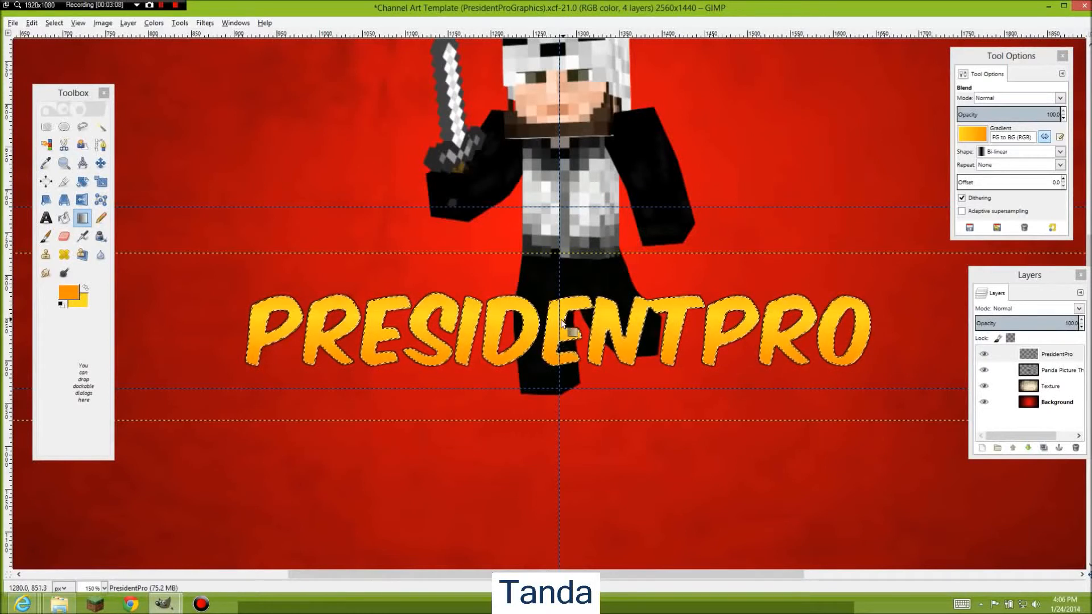
left_click_drag(559, 320, 559, 349)
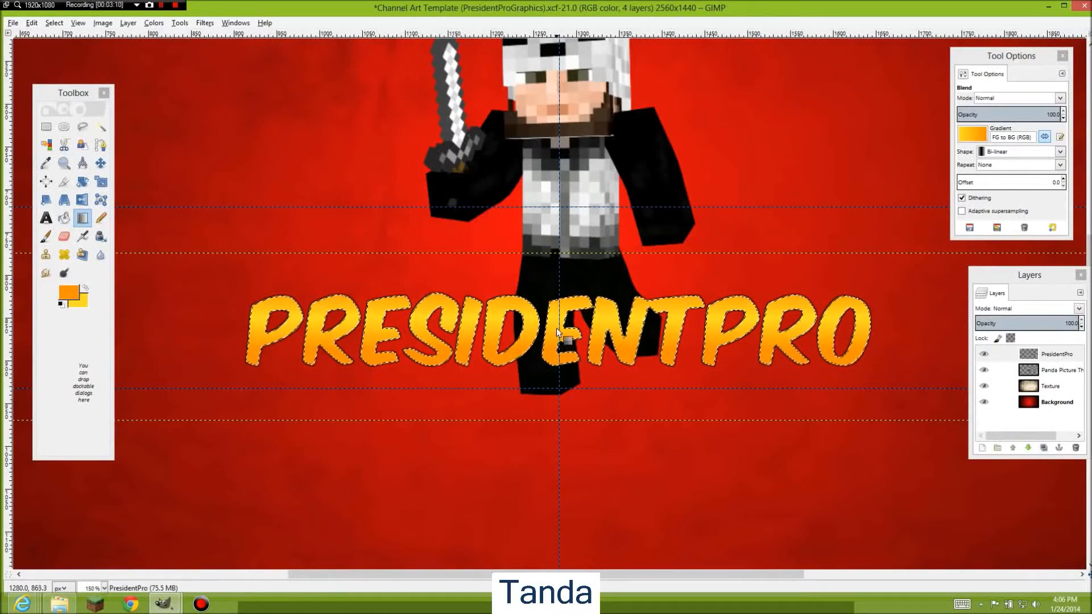
left_click_drag(555, 307, 569, 374)
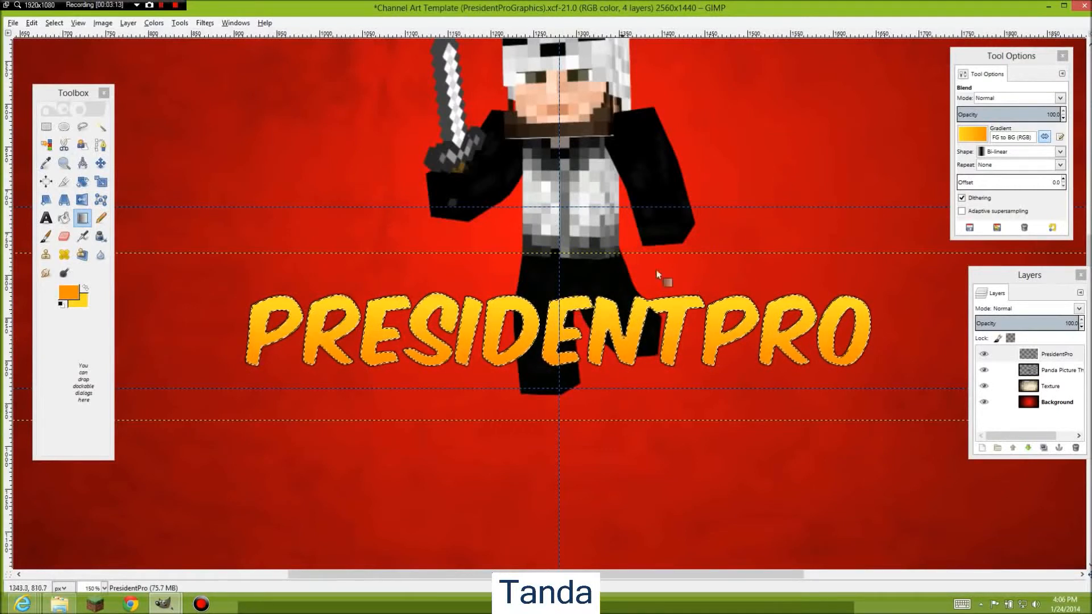
Step: Replace the lettering selection with the full canvas, using the Background layer's alpha
key("shift+ctrl+j")
key("1")
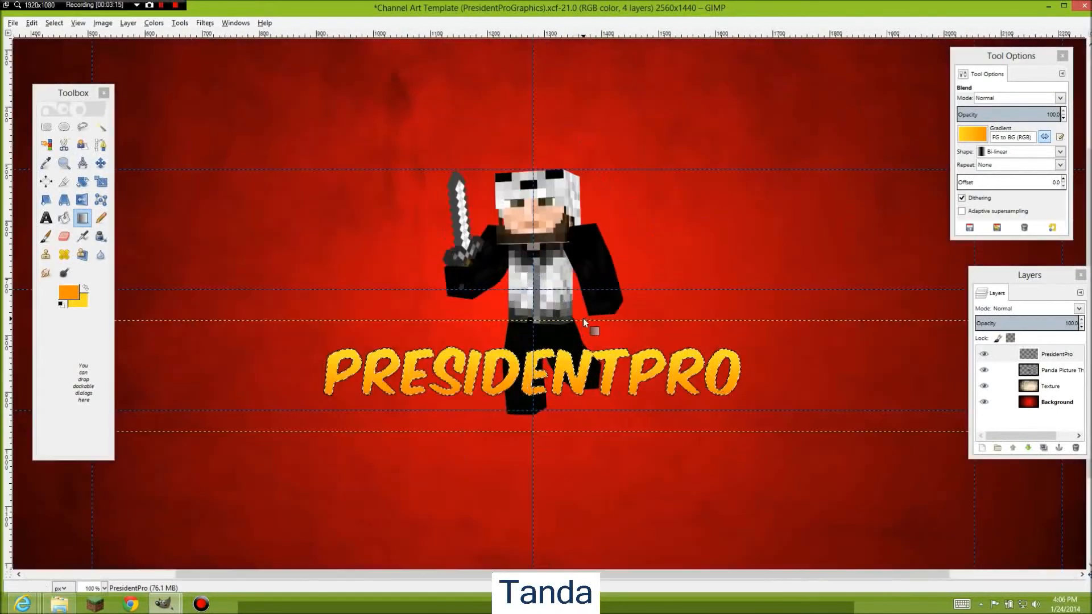
right_click(1041, 405)
left_click(969, 367)
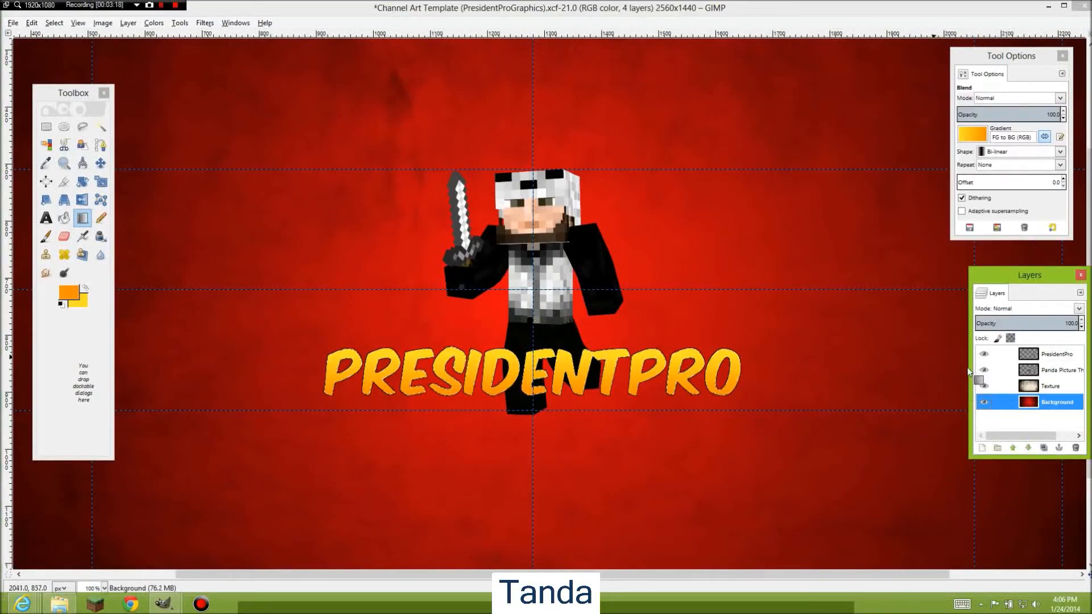
Step: Examine the gradient lettering and the panda character up close and within the whole channel art
key("minus")
key("minus")
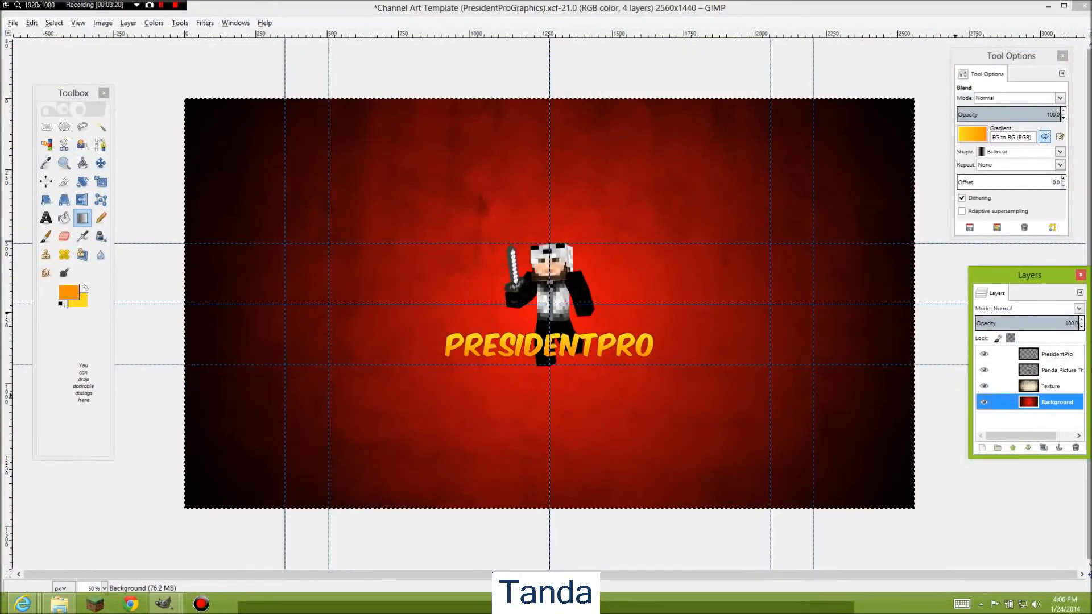
key("plus")
key("plus")
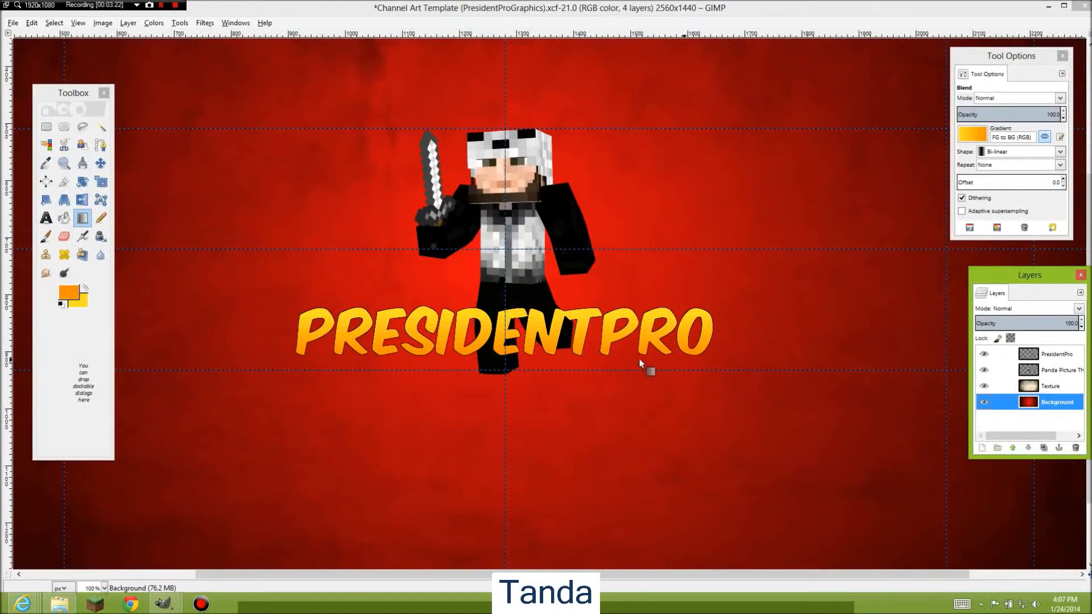
key("minus")
key("minus")
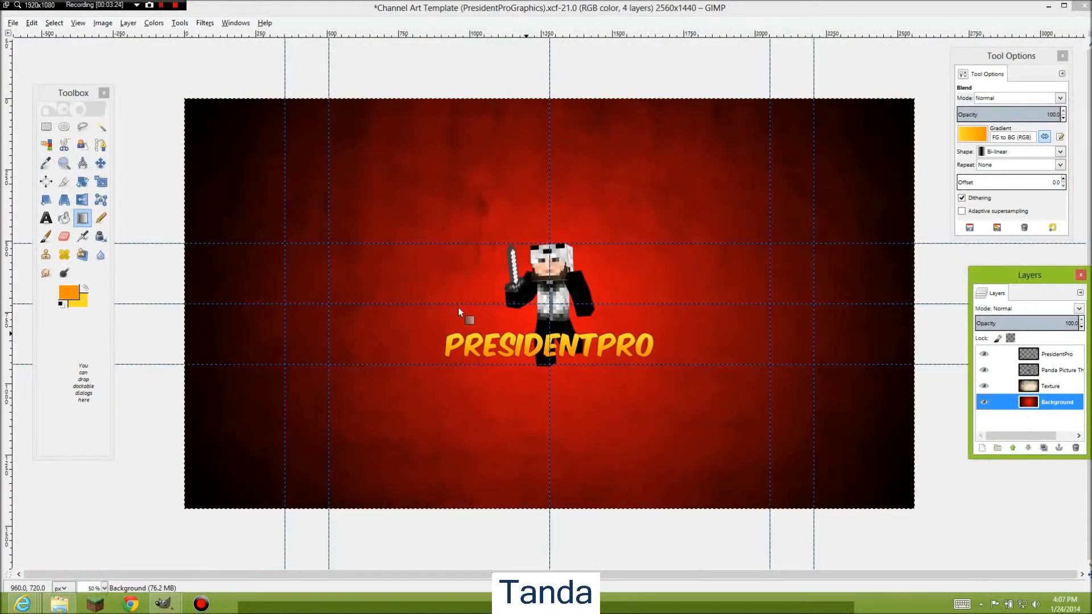
key("plus")
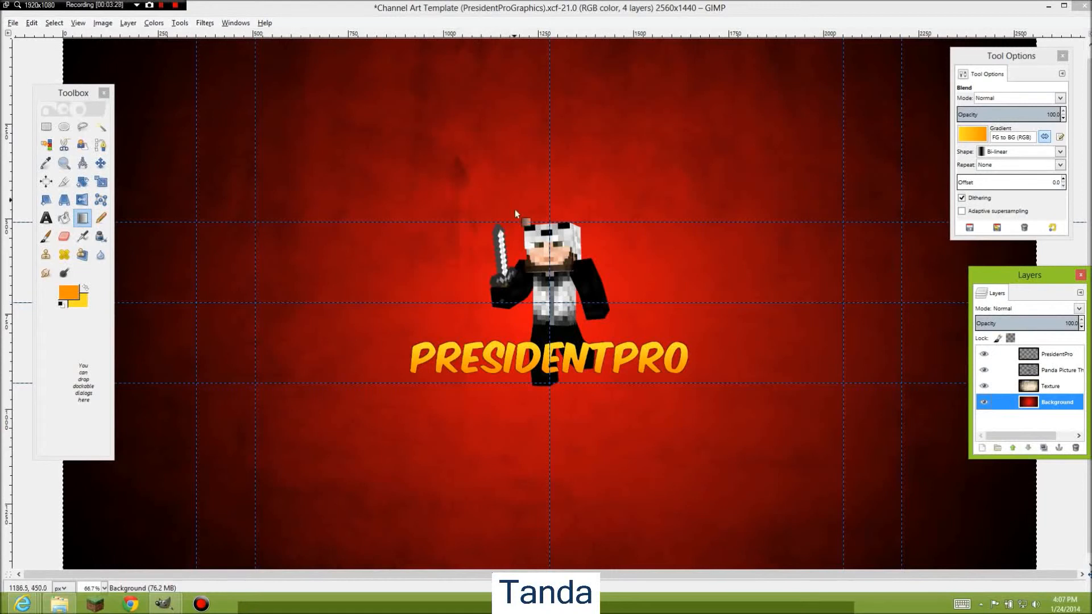
Step: Save the channel art project under its existing file name
left_click(528, 5)
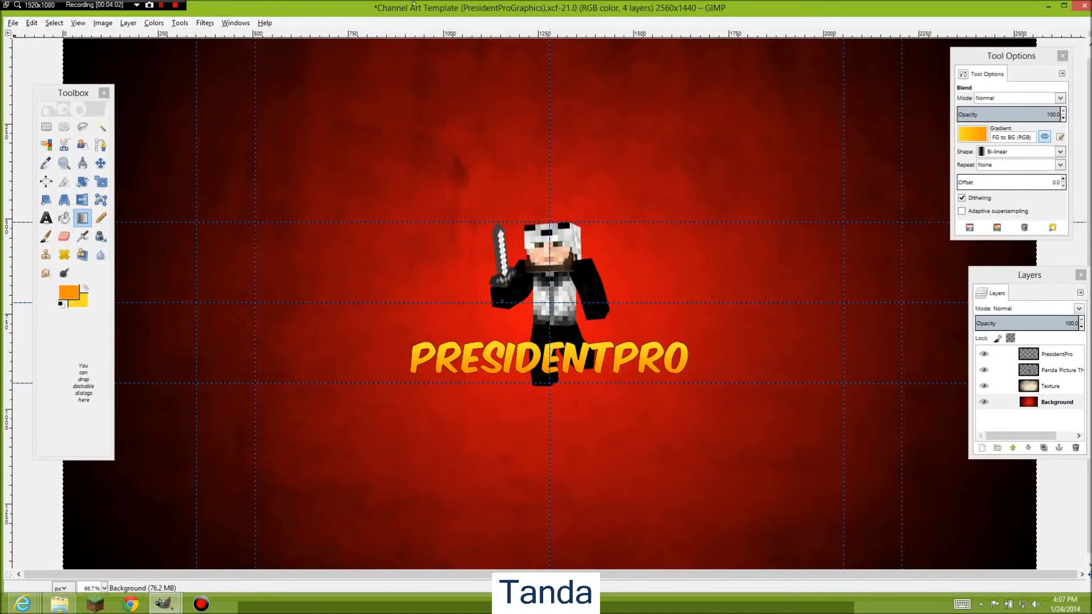
left_click(13, 23)
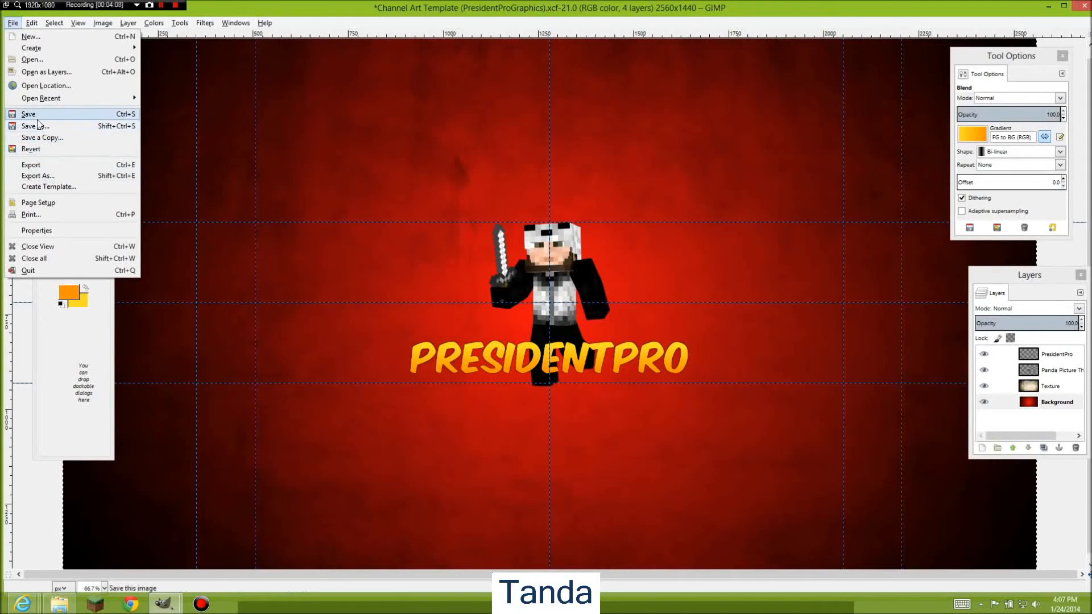
left_click(123, 114)
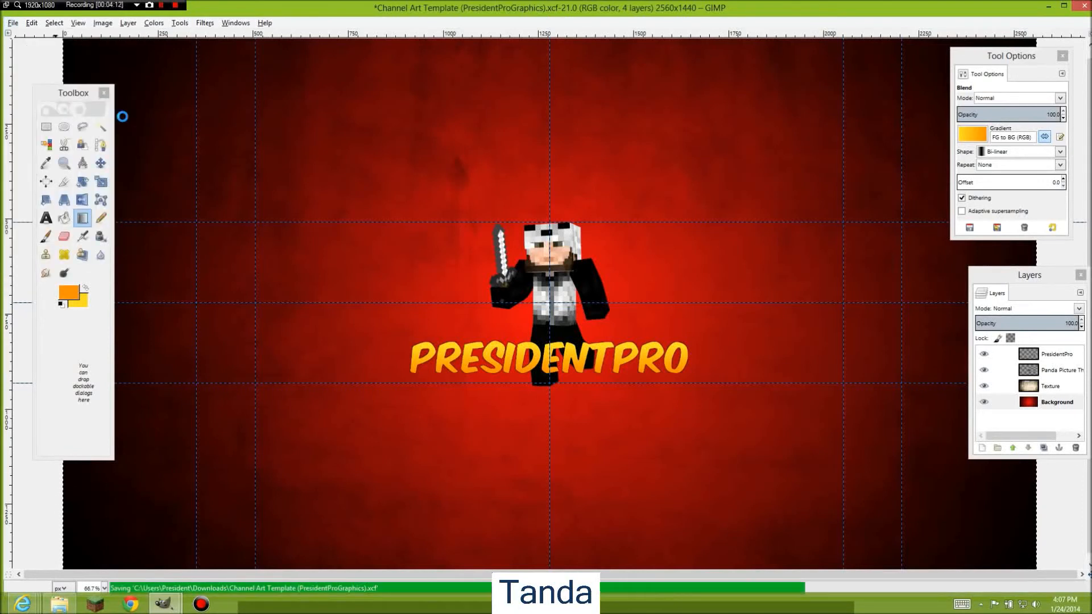
Step: Export the artwork to the Documents folder as a JPEG named Channel Art!.jpg, keeping the default export options
left_click(13, 22)
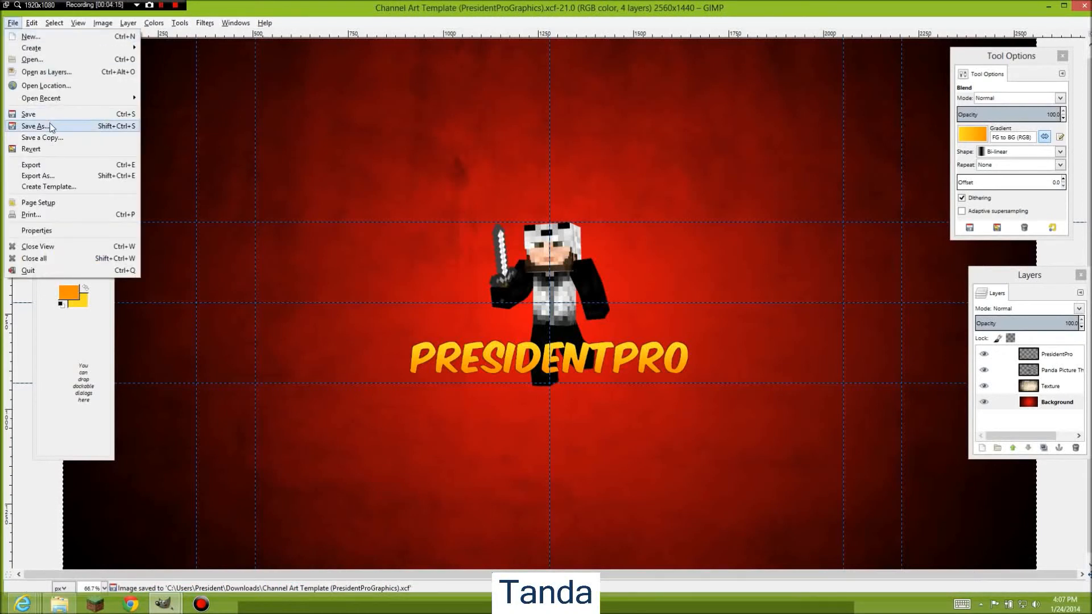
left_click(51, 165)
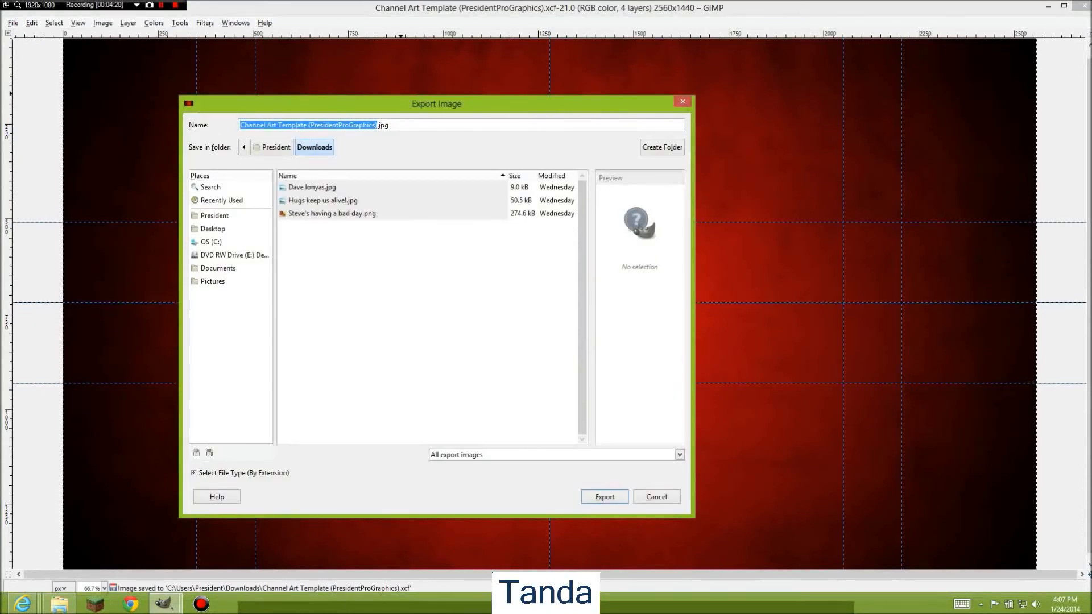
key("BackSpace")
type("Channel A")
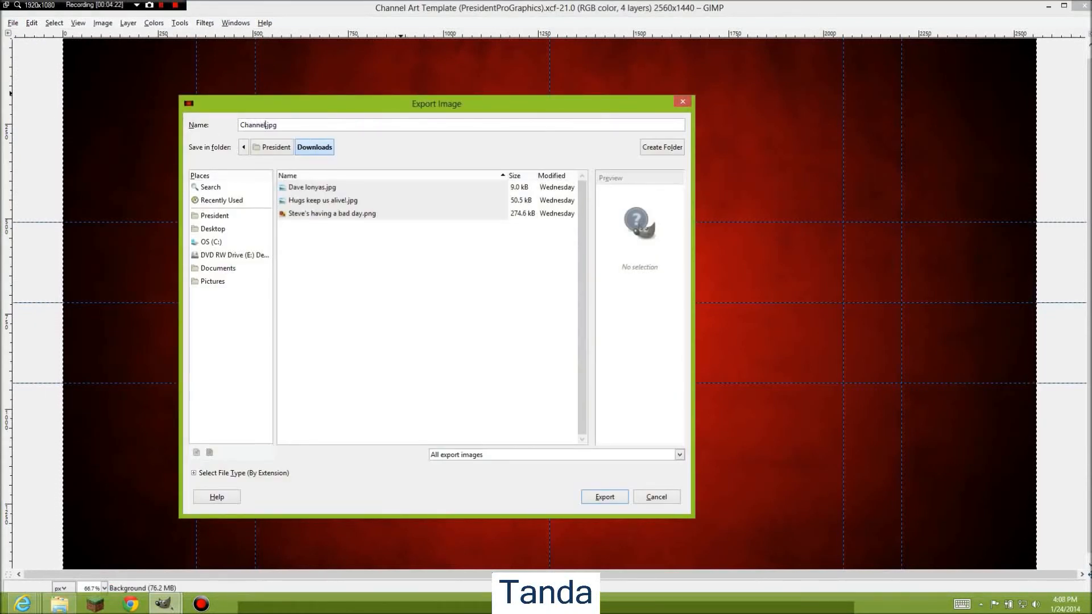
type("rt")
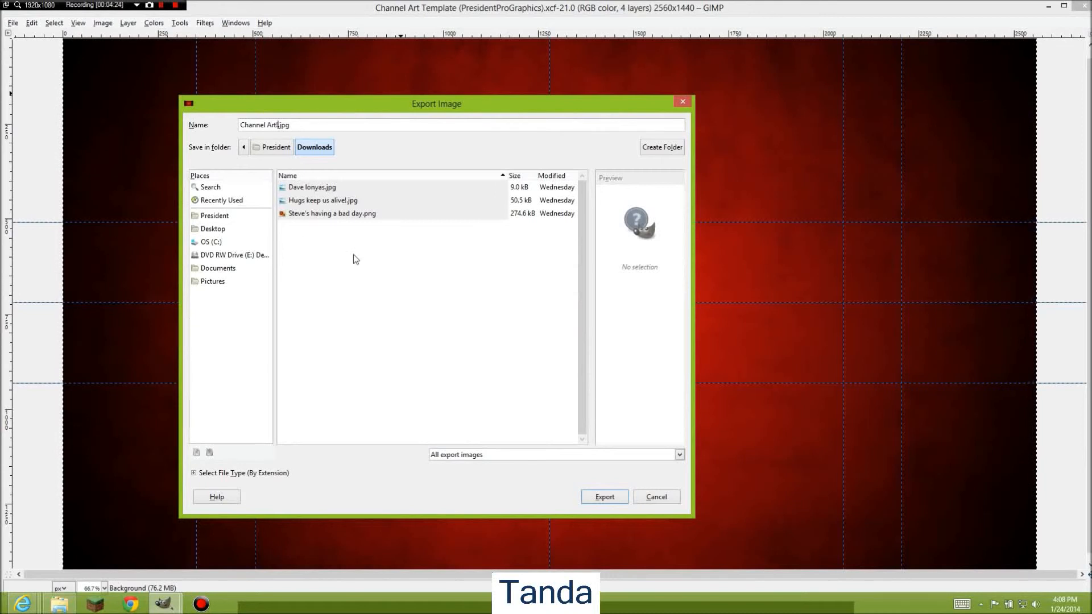
left_click(226, 270)
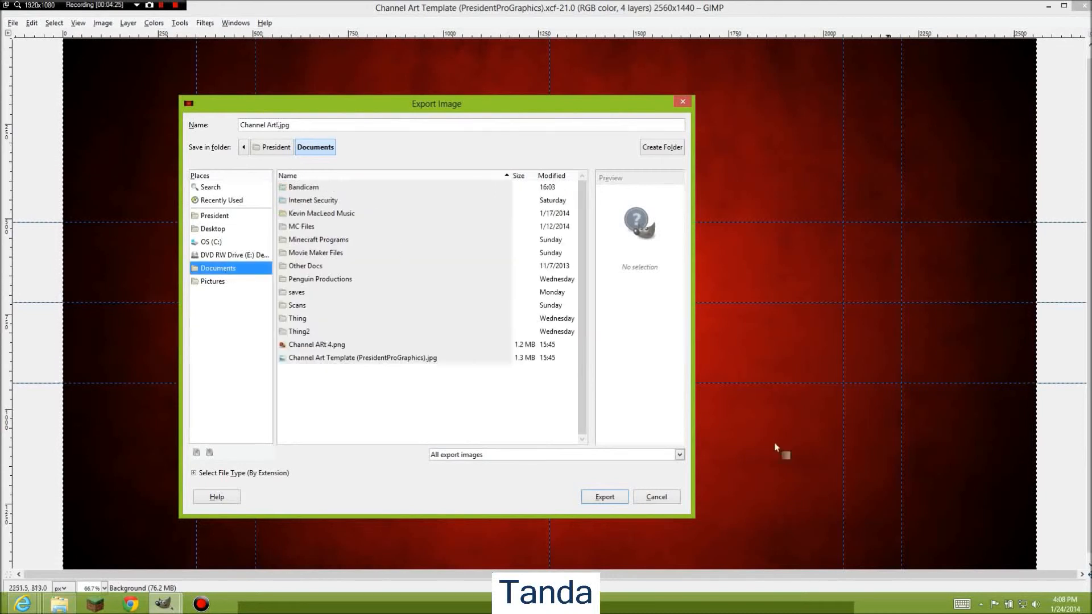
left_click(604, 497)
left_click(557, 379)
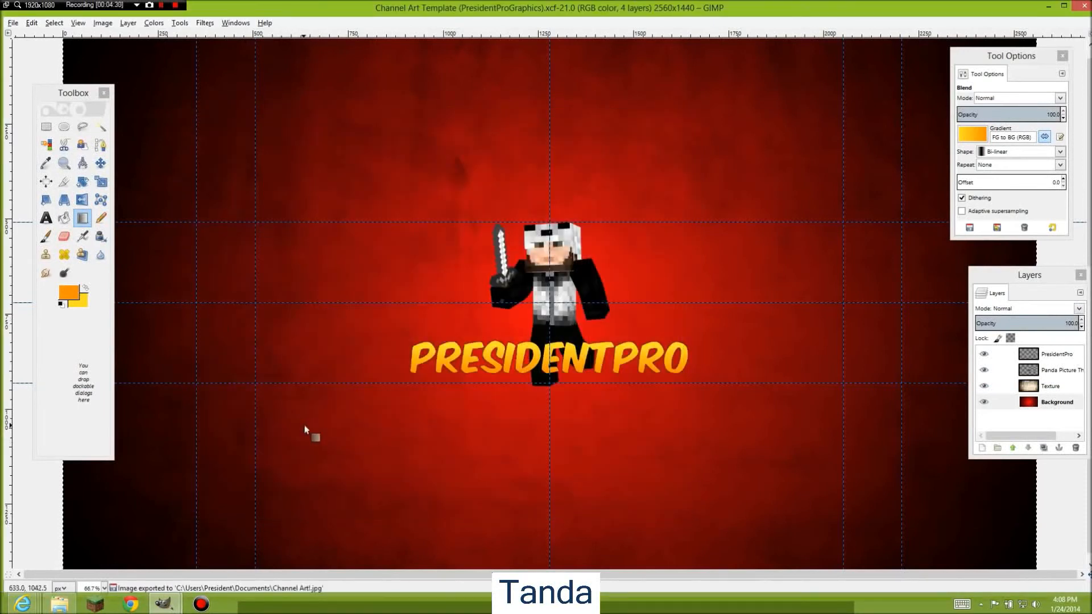
left_click(12, 23)
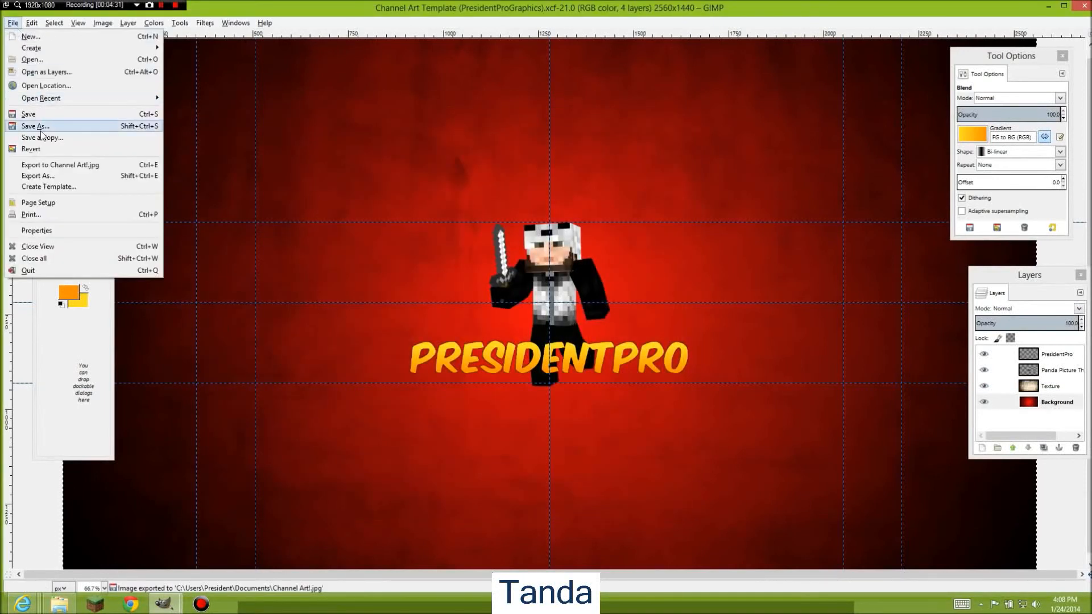
left_click(43, 176)
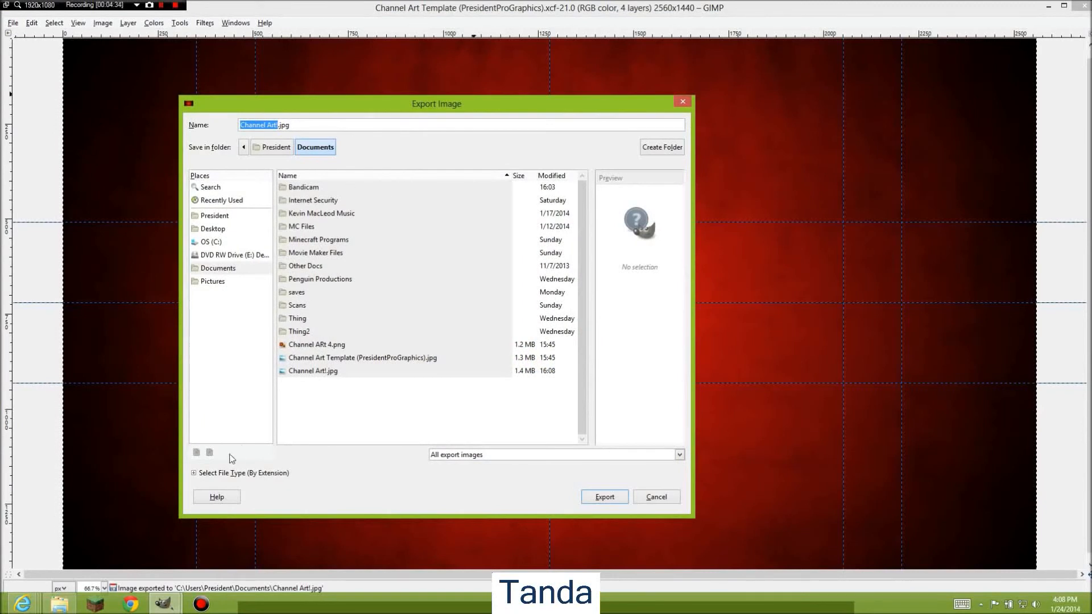
left_click(229, 476)
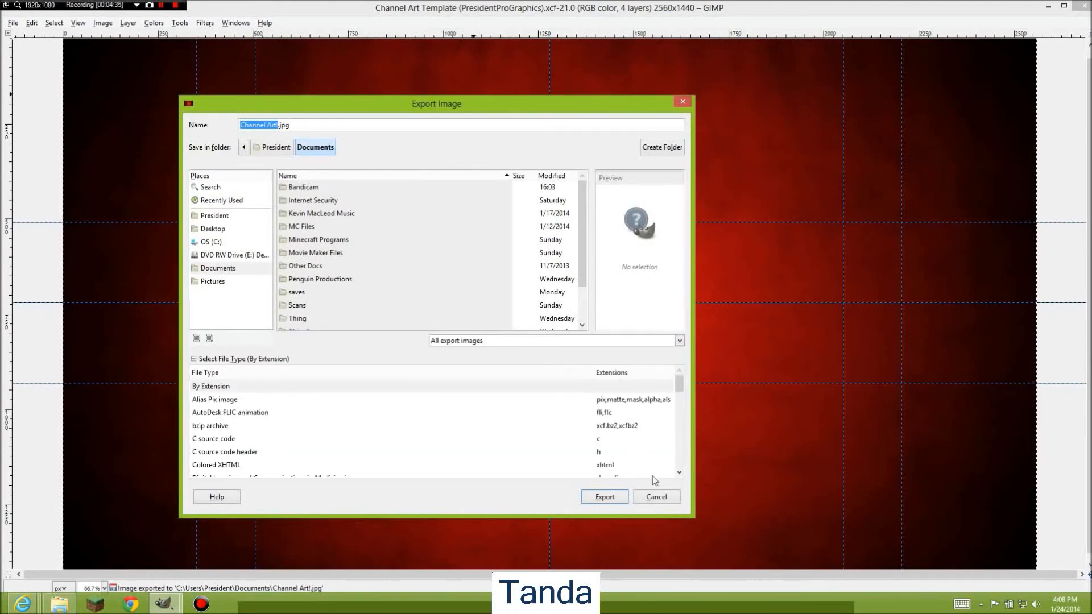
left_click(649, 500)
Step: Close the channel art and the other open images without saving their changes, and exit GIMP
left_click(1086, 6)
left_click(889, 77)
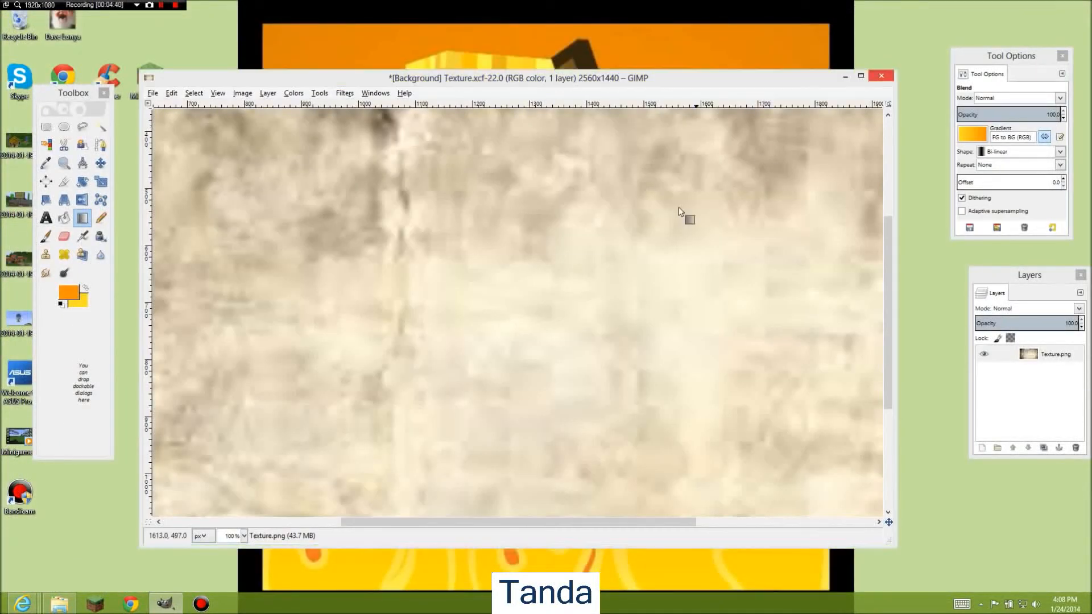
left_click(531, 372)
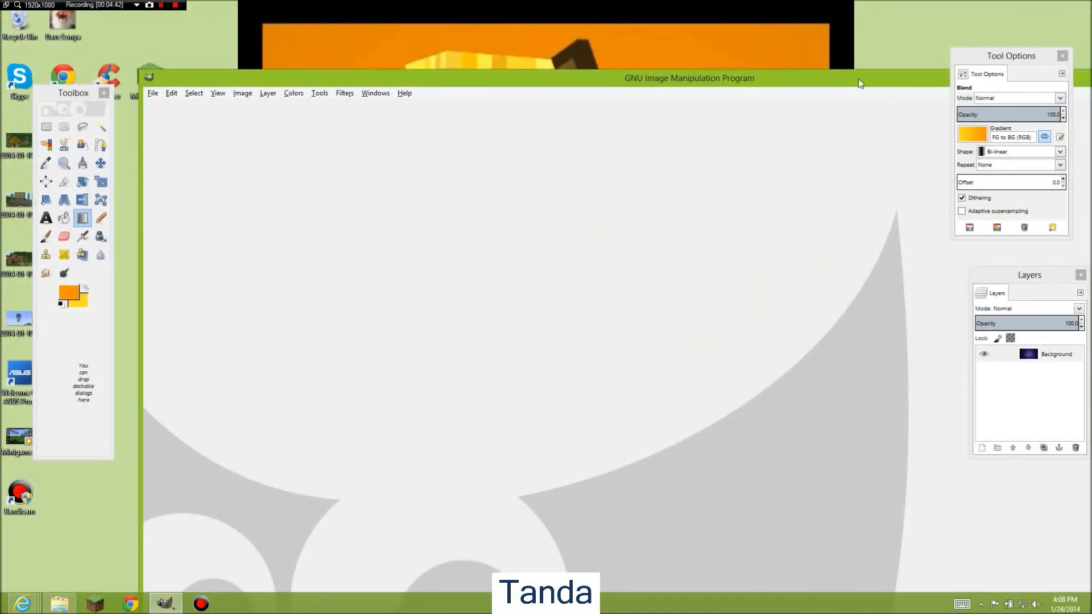
left_click(940, 79)
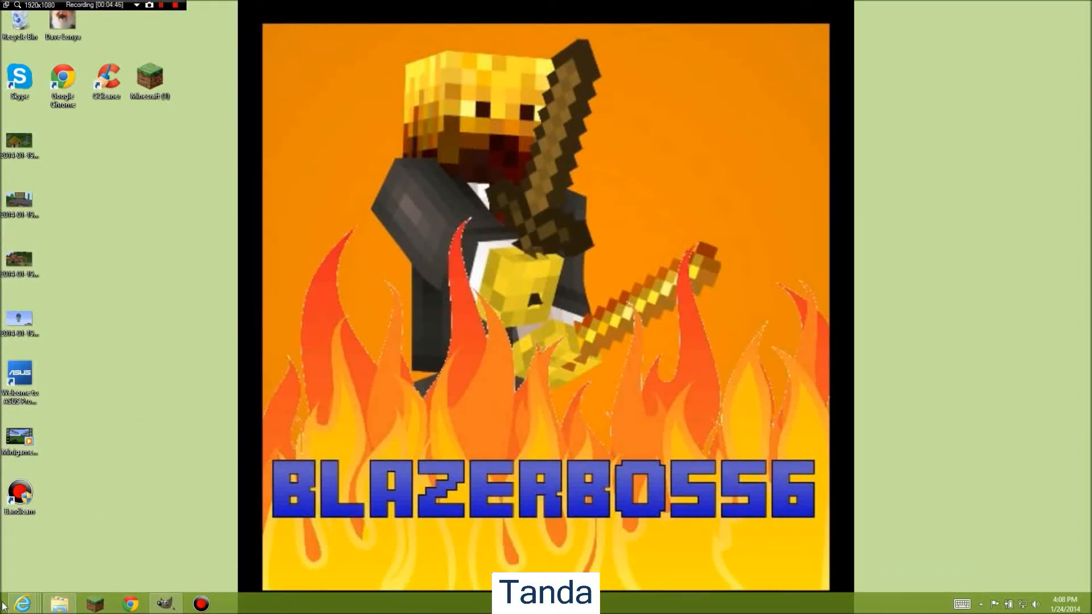
Step: Switch to the PresidentProPlays YouTube channel in Internet Explorer and start editing its channel art
mouse_move(23, 604)
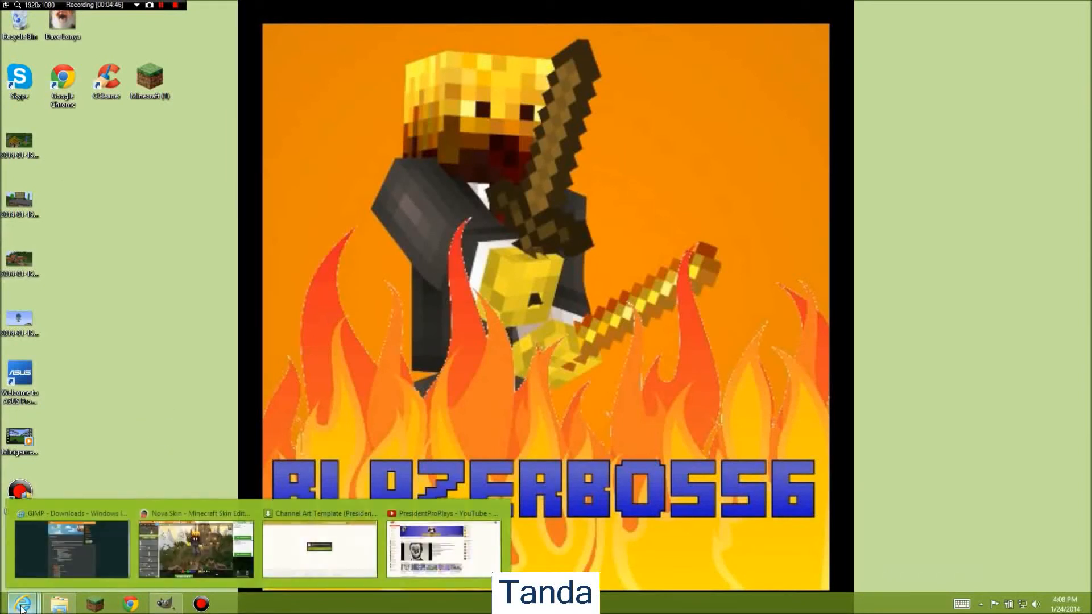
left_click(418, 535)
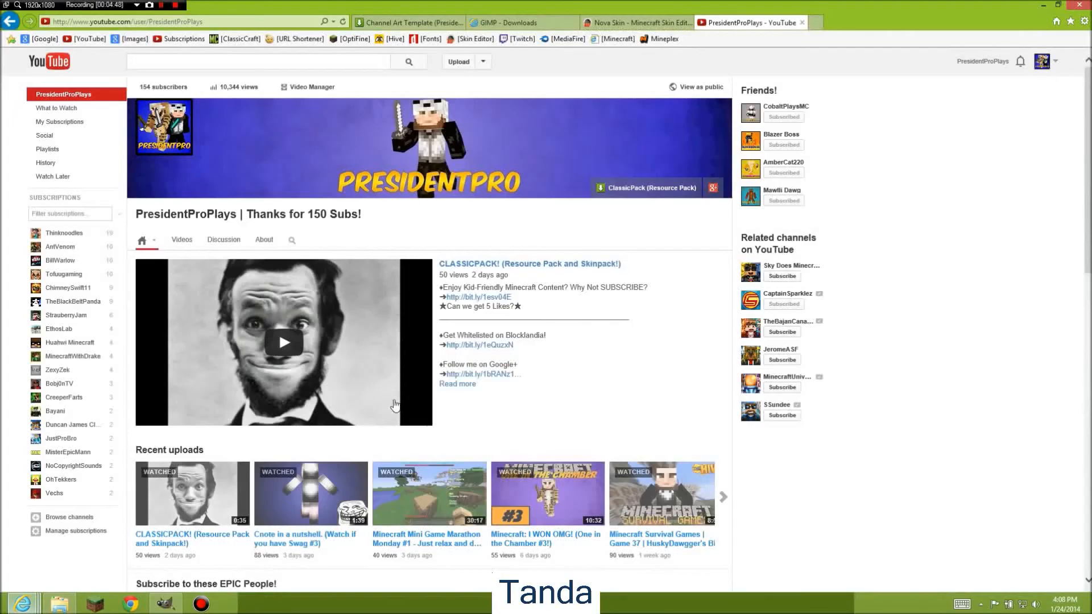
left_click(720, 108)
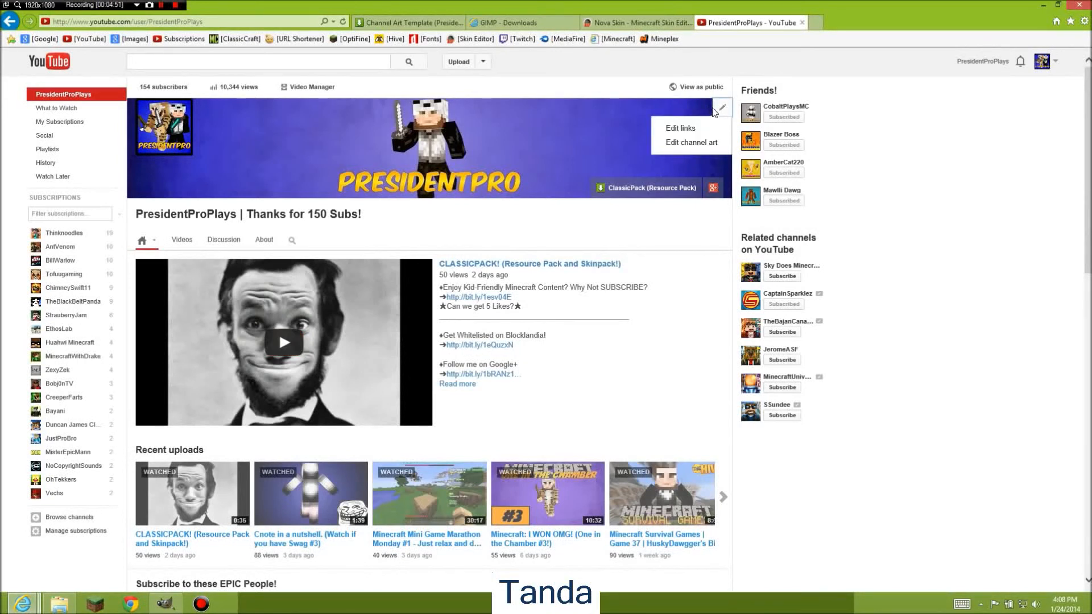
left_click(715, 112)
left_click(715, 111)
left_click(622, 124)
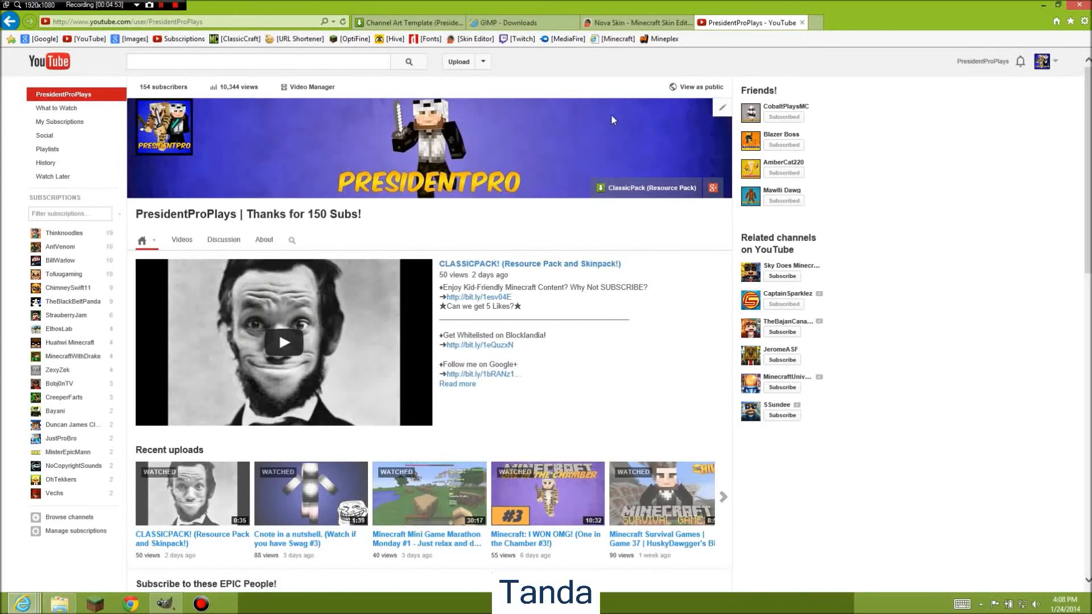
left_click(722, 108)
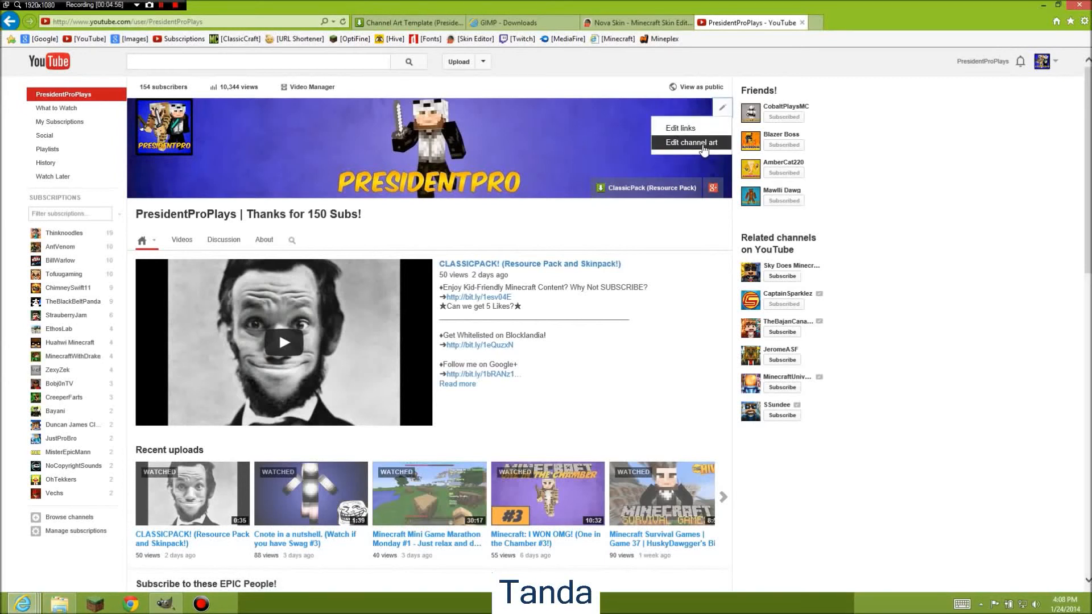
left_click(705, 150)
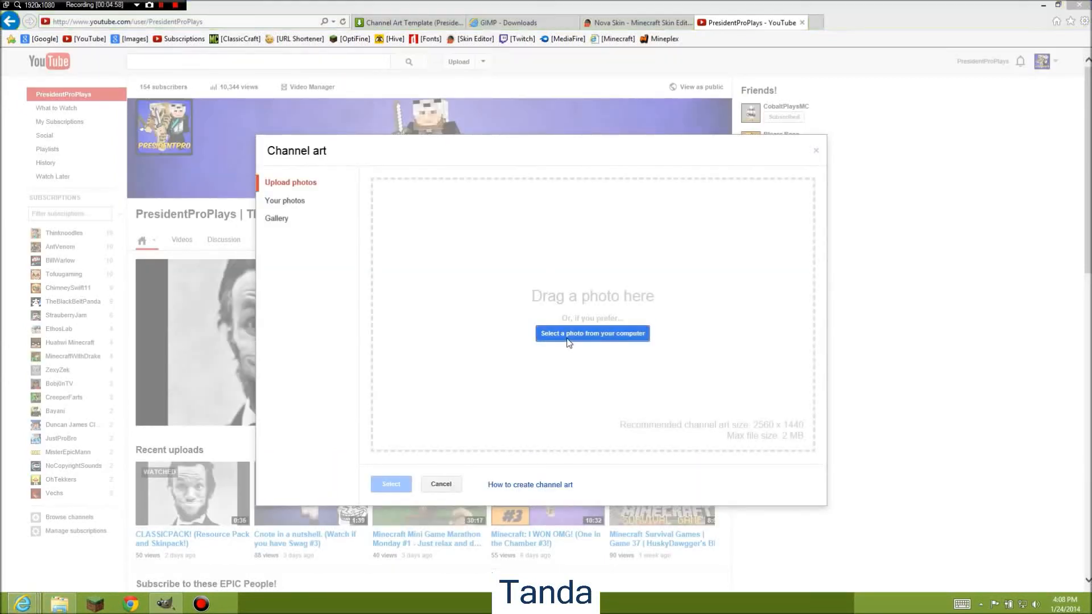
Step: Upload the Channel Art! JPEG from the Documents library and apply it as the channel's banner
left_click(568, 335)
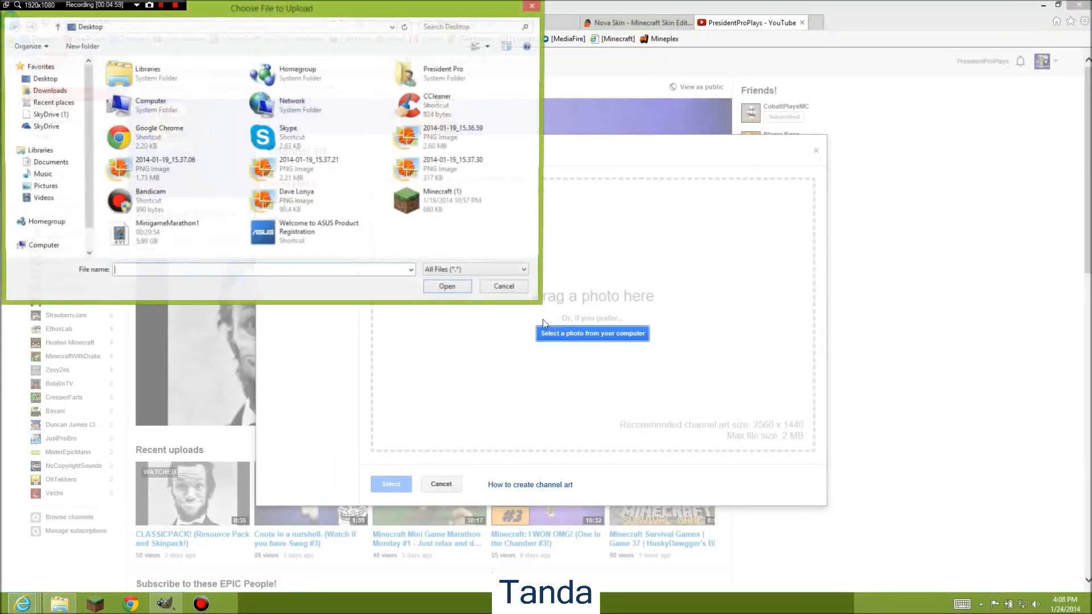
left_click(51, 163)
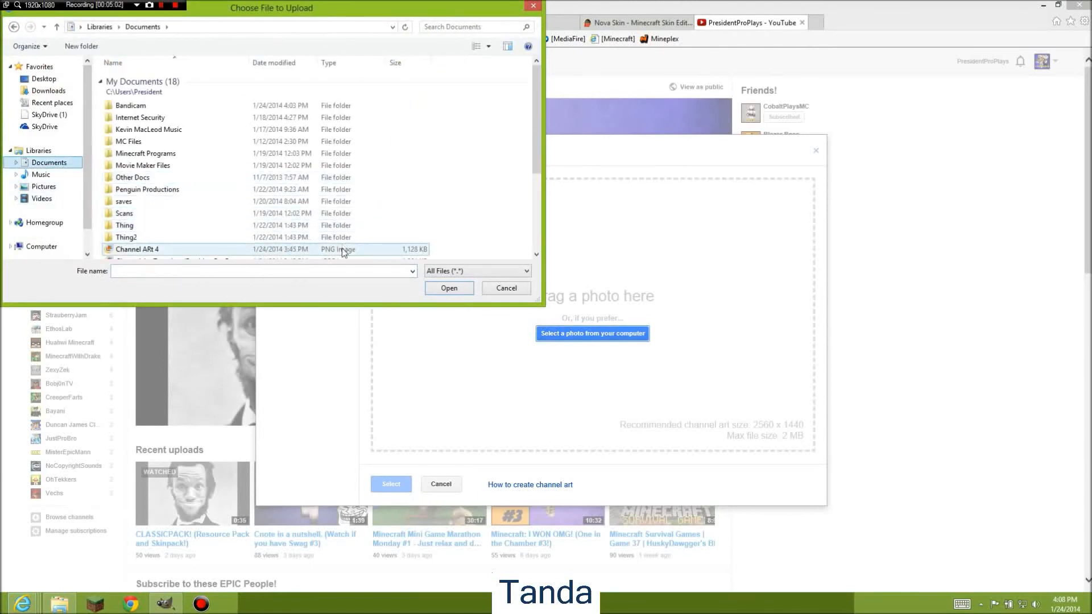
left_click_drag(534, 145, 530, 176)
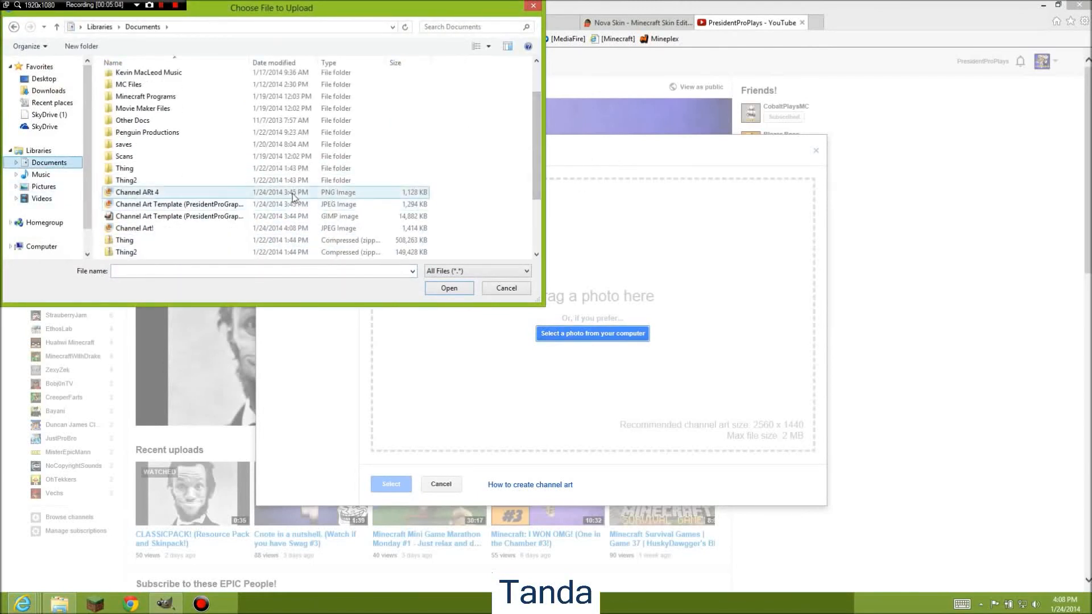
double_click(269, 230)
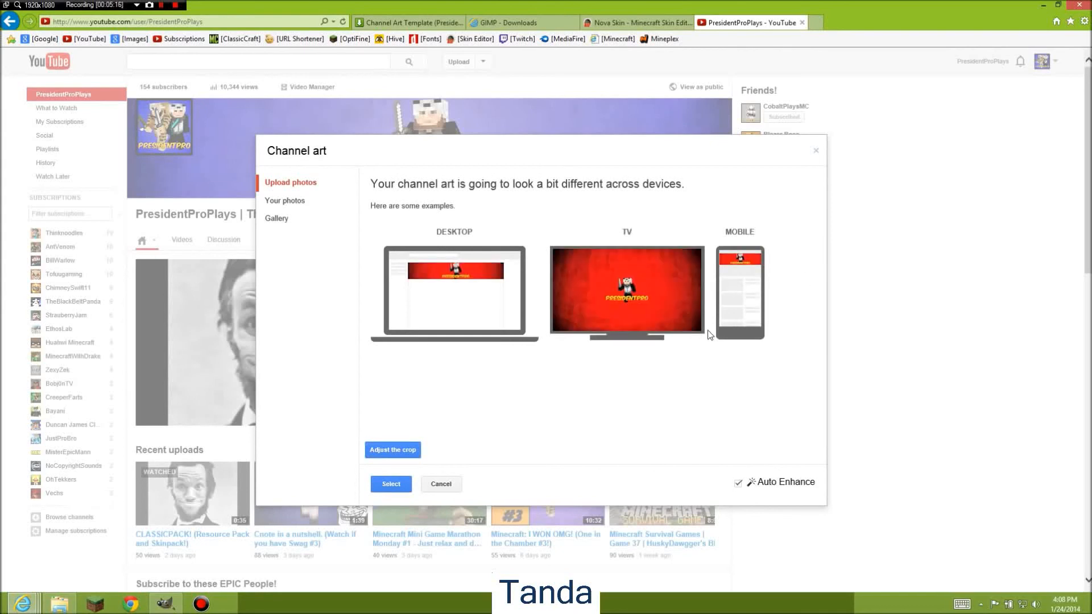
left_click(396, 484)
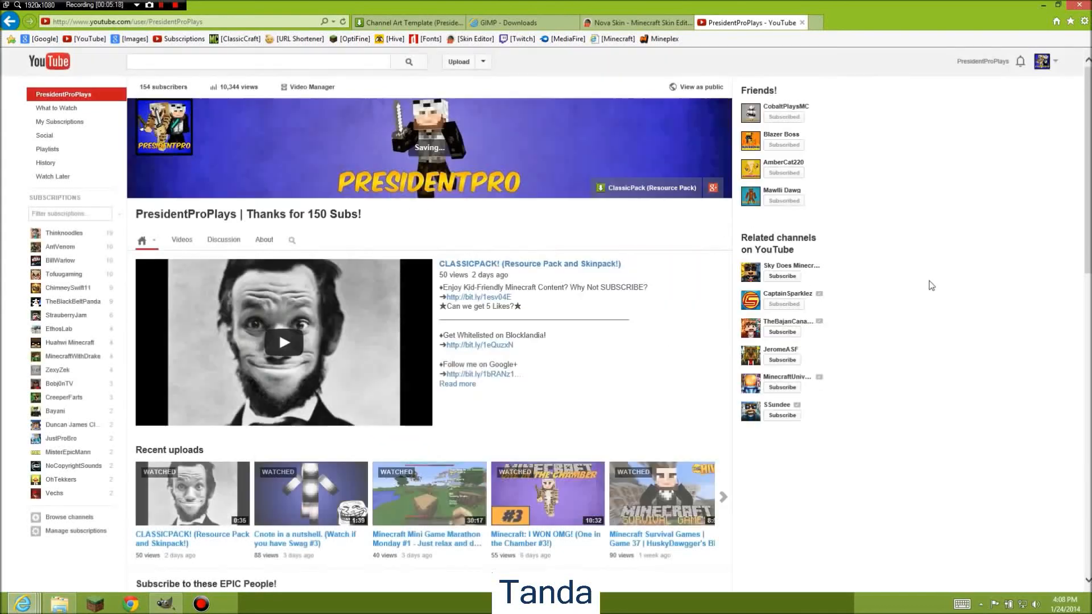